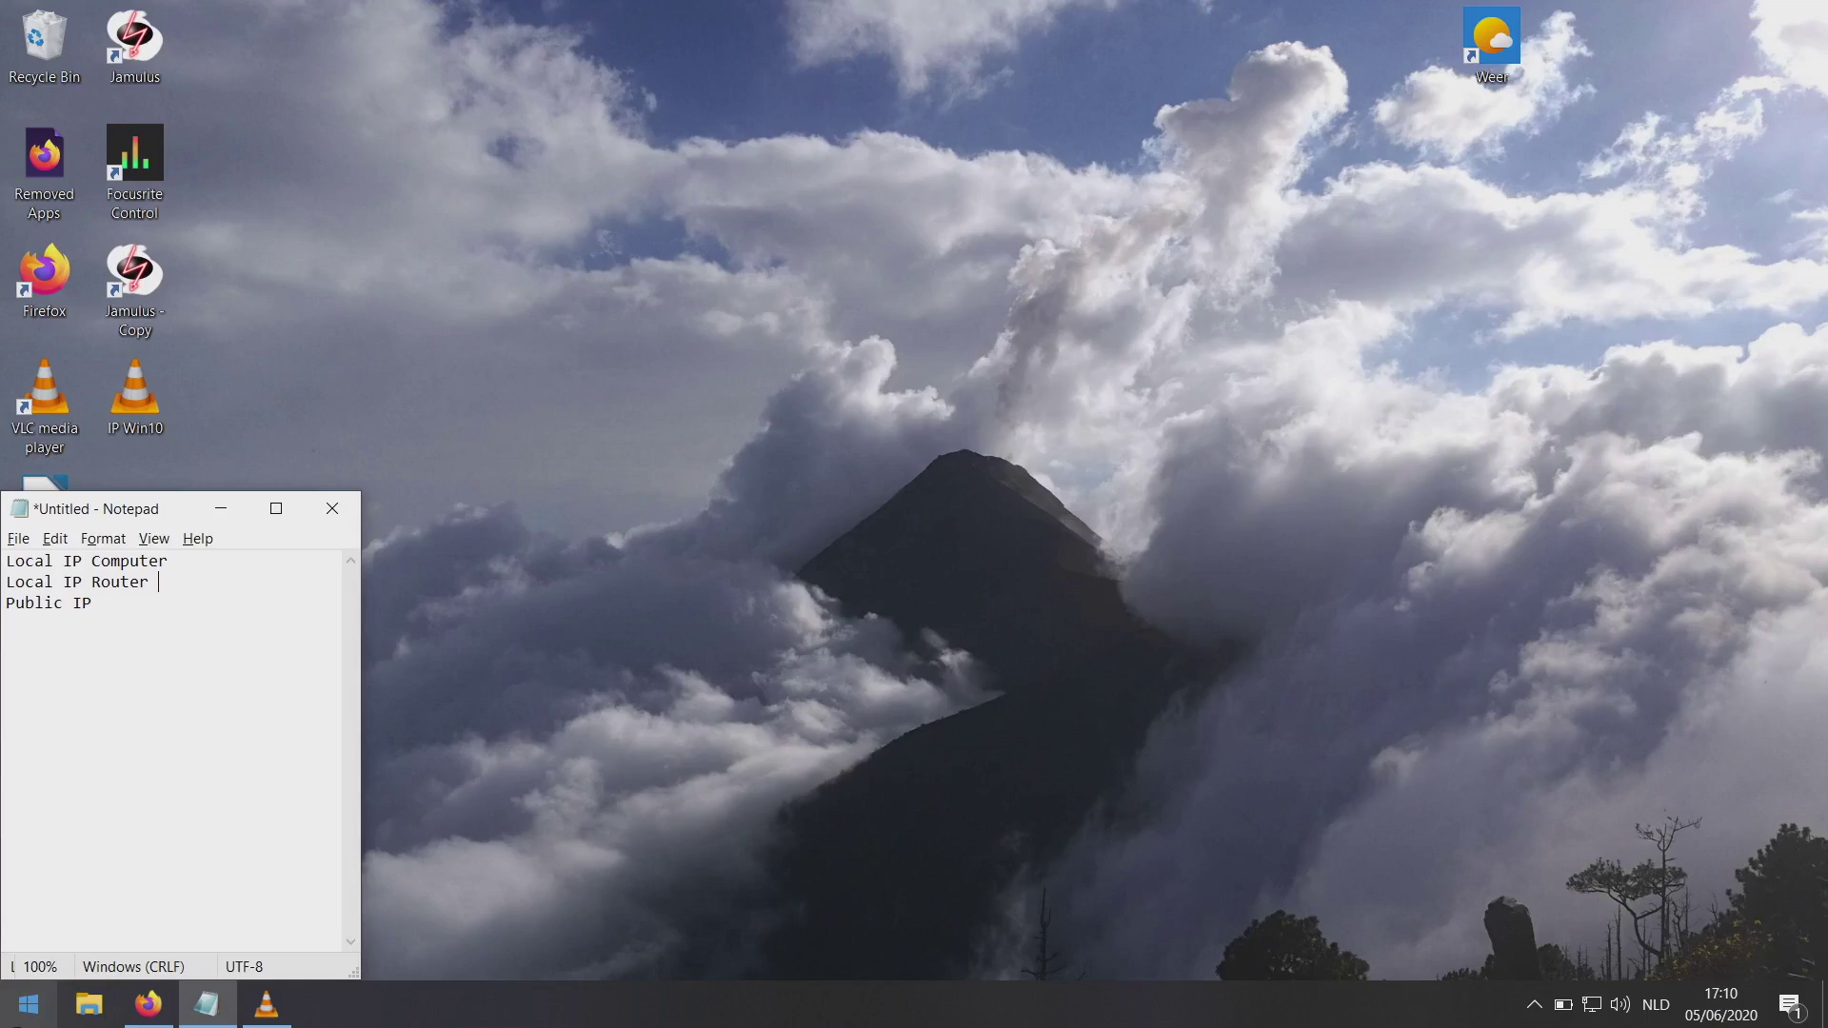
Look up the Ethernet connection's IPv4 address in the Windows network properties for the note's local computer entry
{"action": "left_click", "coordinate": [24, 1005]}
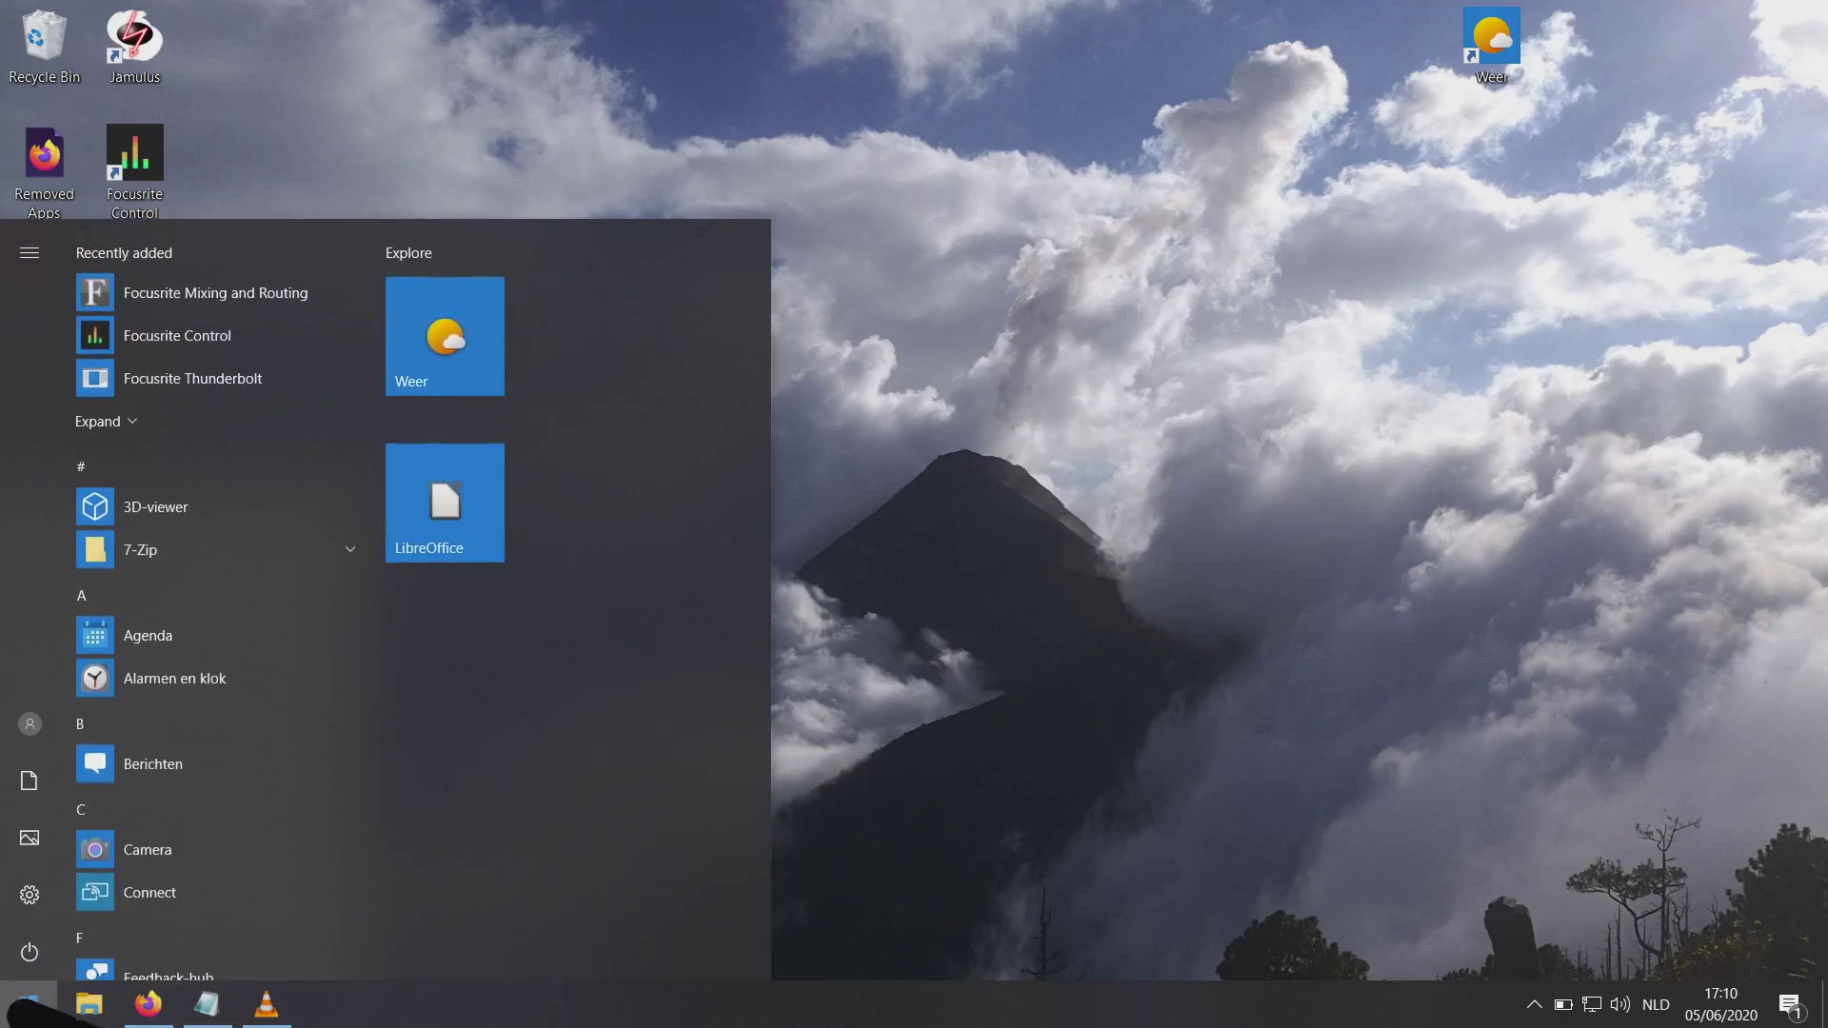
{"action": "left_click", "coordinate": [28, 895]}
{"action": "left_click", "coordinate": [748, 421]}
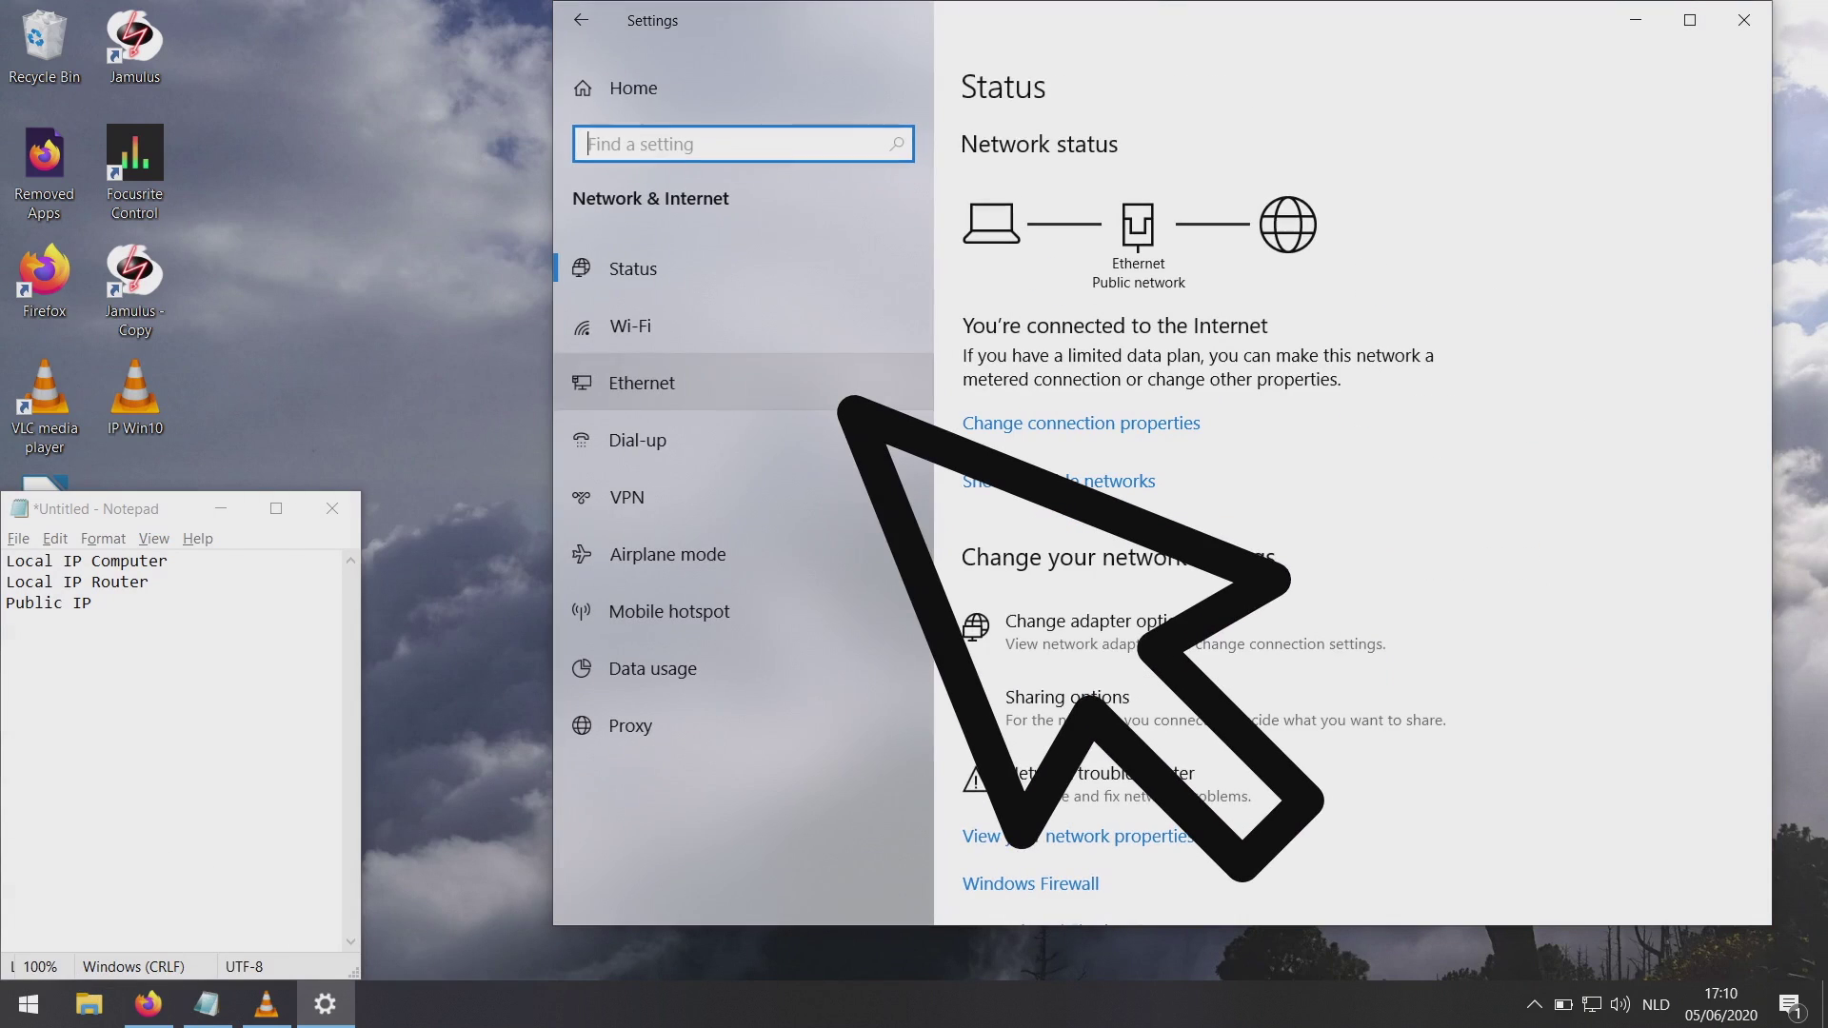
{"action": "left_click", "coordinate": [850, 391]}
{"action": "left_click", "coordinate": [1095, 191]}
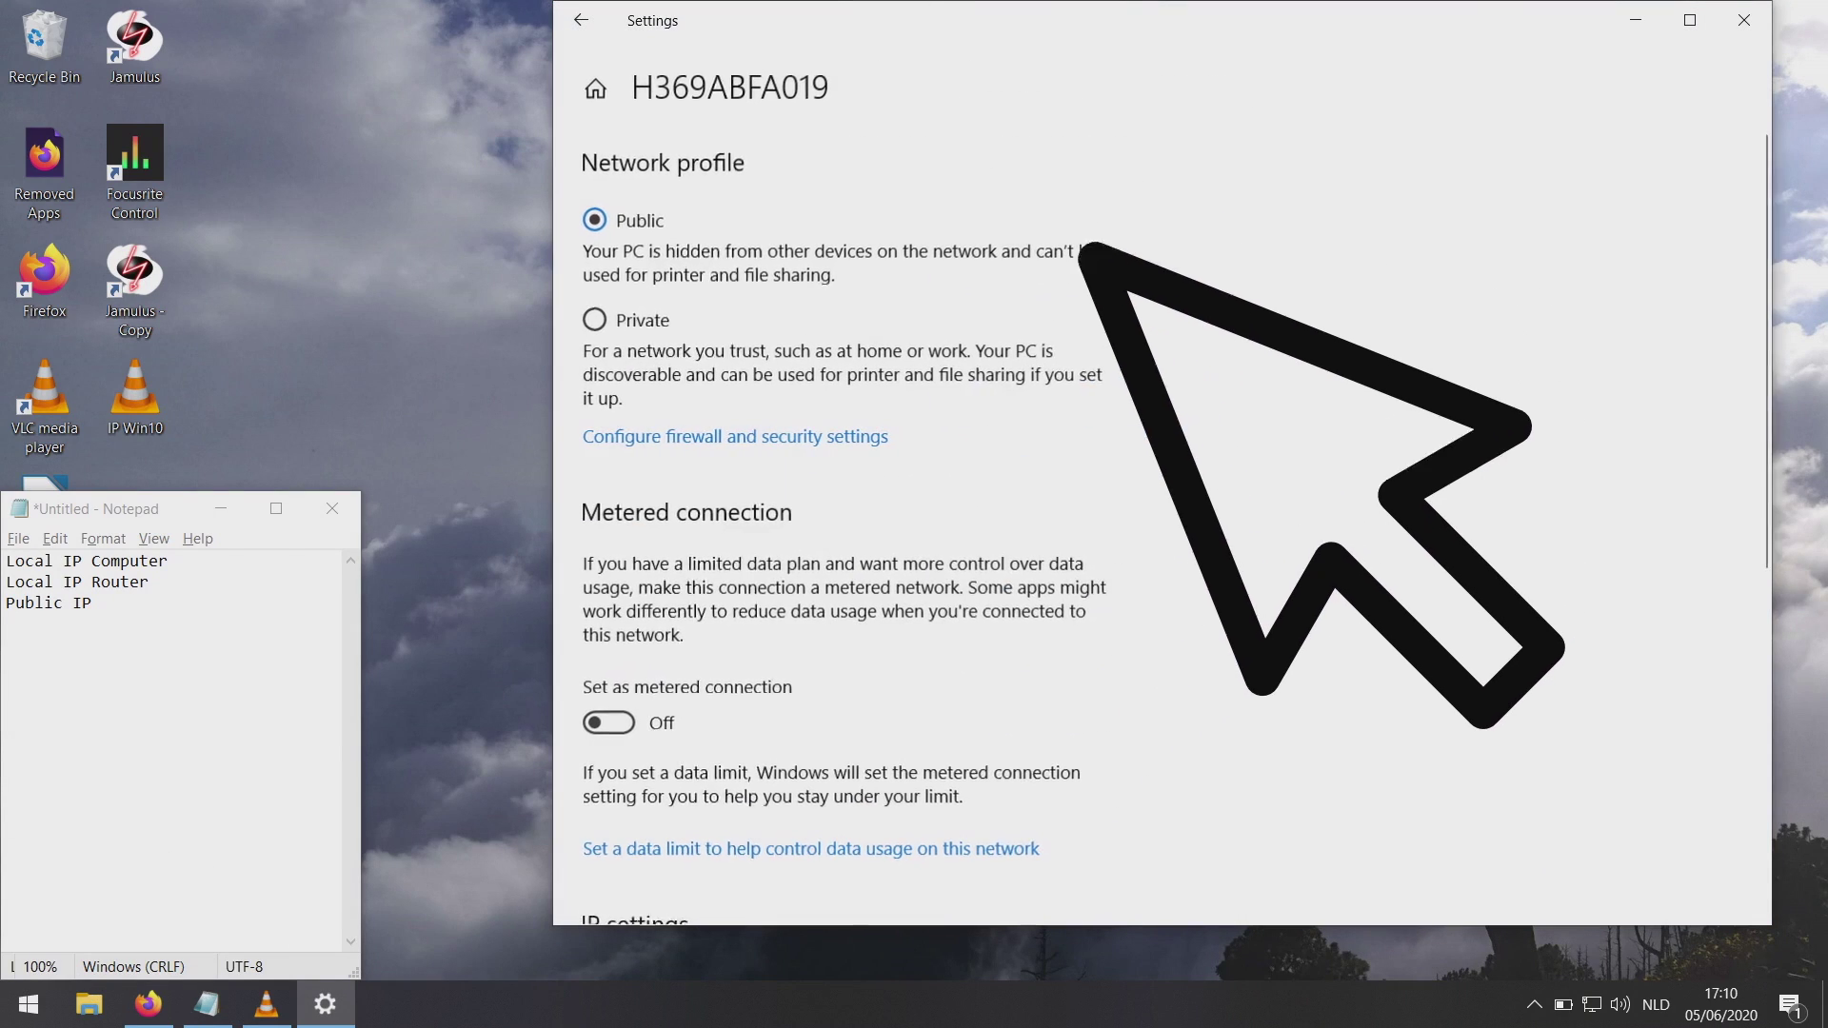
{"action": "scroll", "coordinate": [904, 619], "scroll_direction": "down", "scroll_amount": 6}
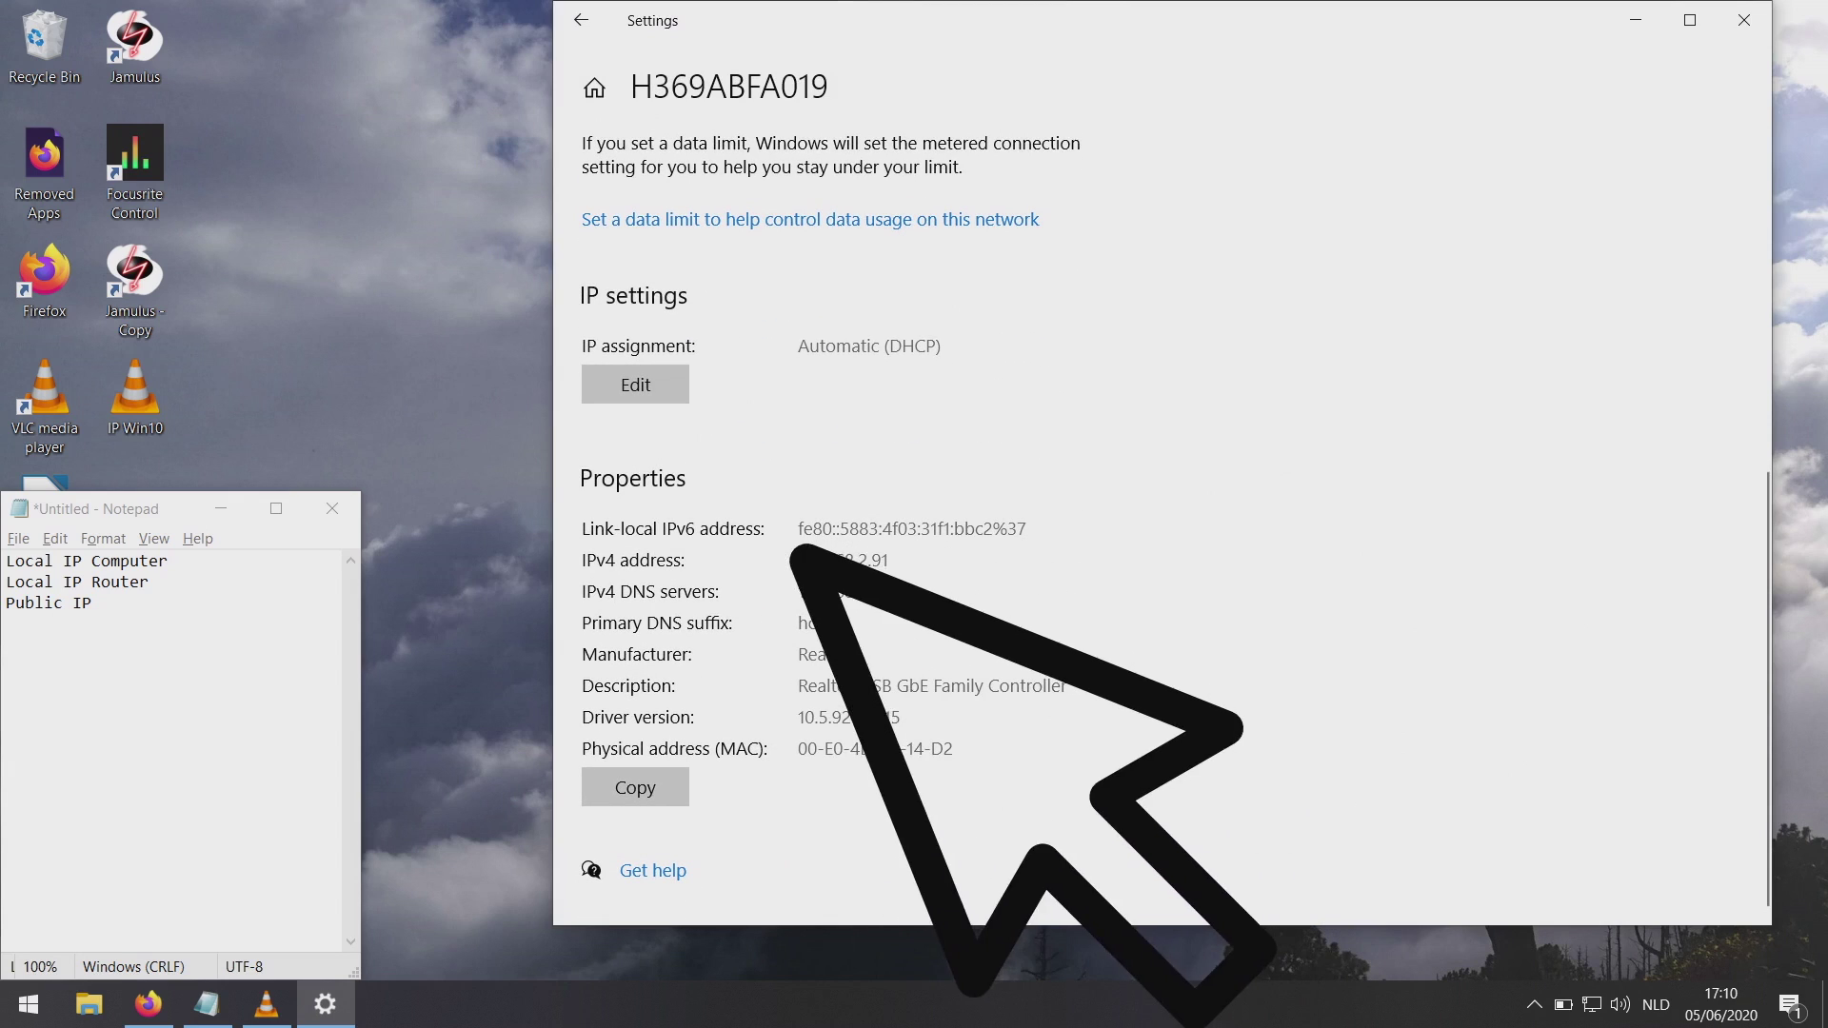
{"action": "left_click", "coordinate": [291, 569]}
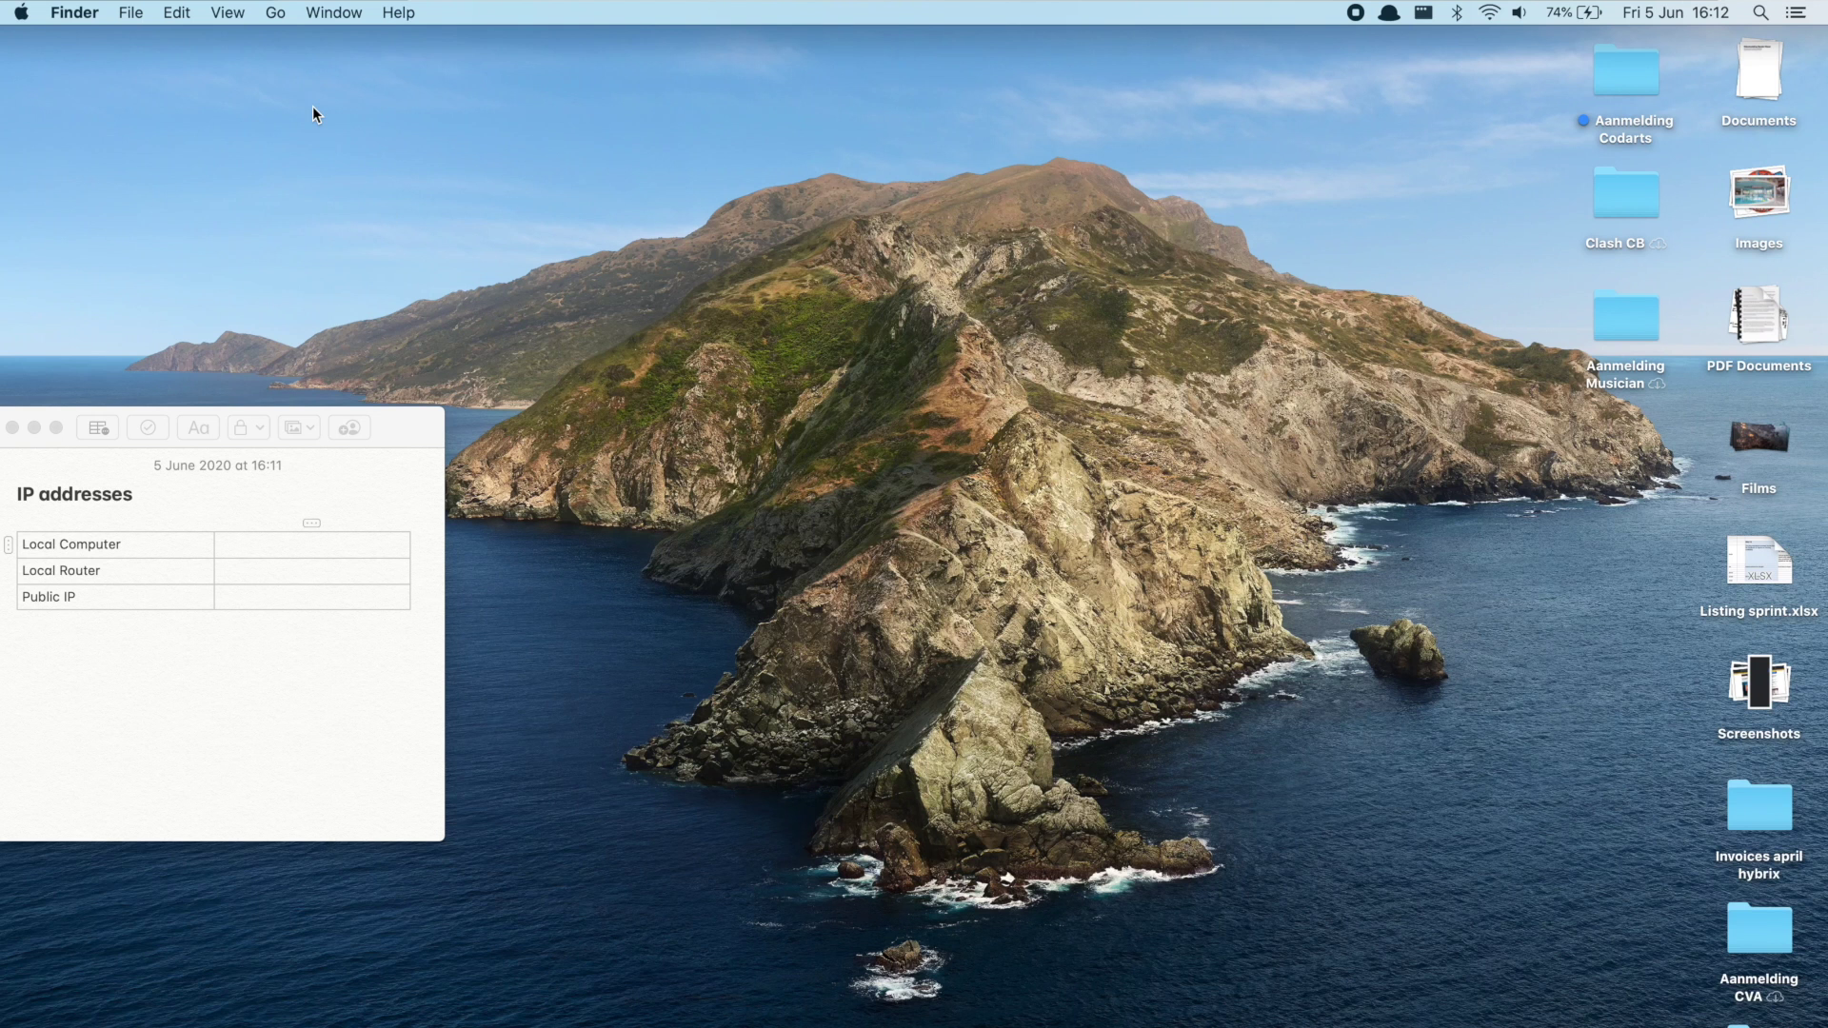
On the Mac, open the active LAN connection's advanced TCP/IP settings and note the computer address 192.168.2.90 and router address 192.168.2.254
{"action": "left_click", "coordinate": [26, 18]}
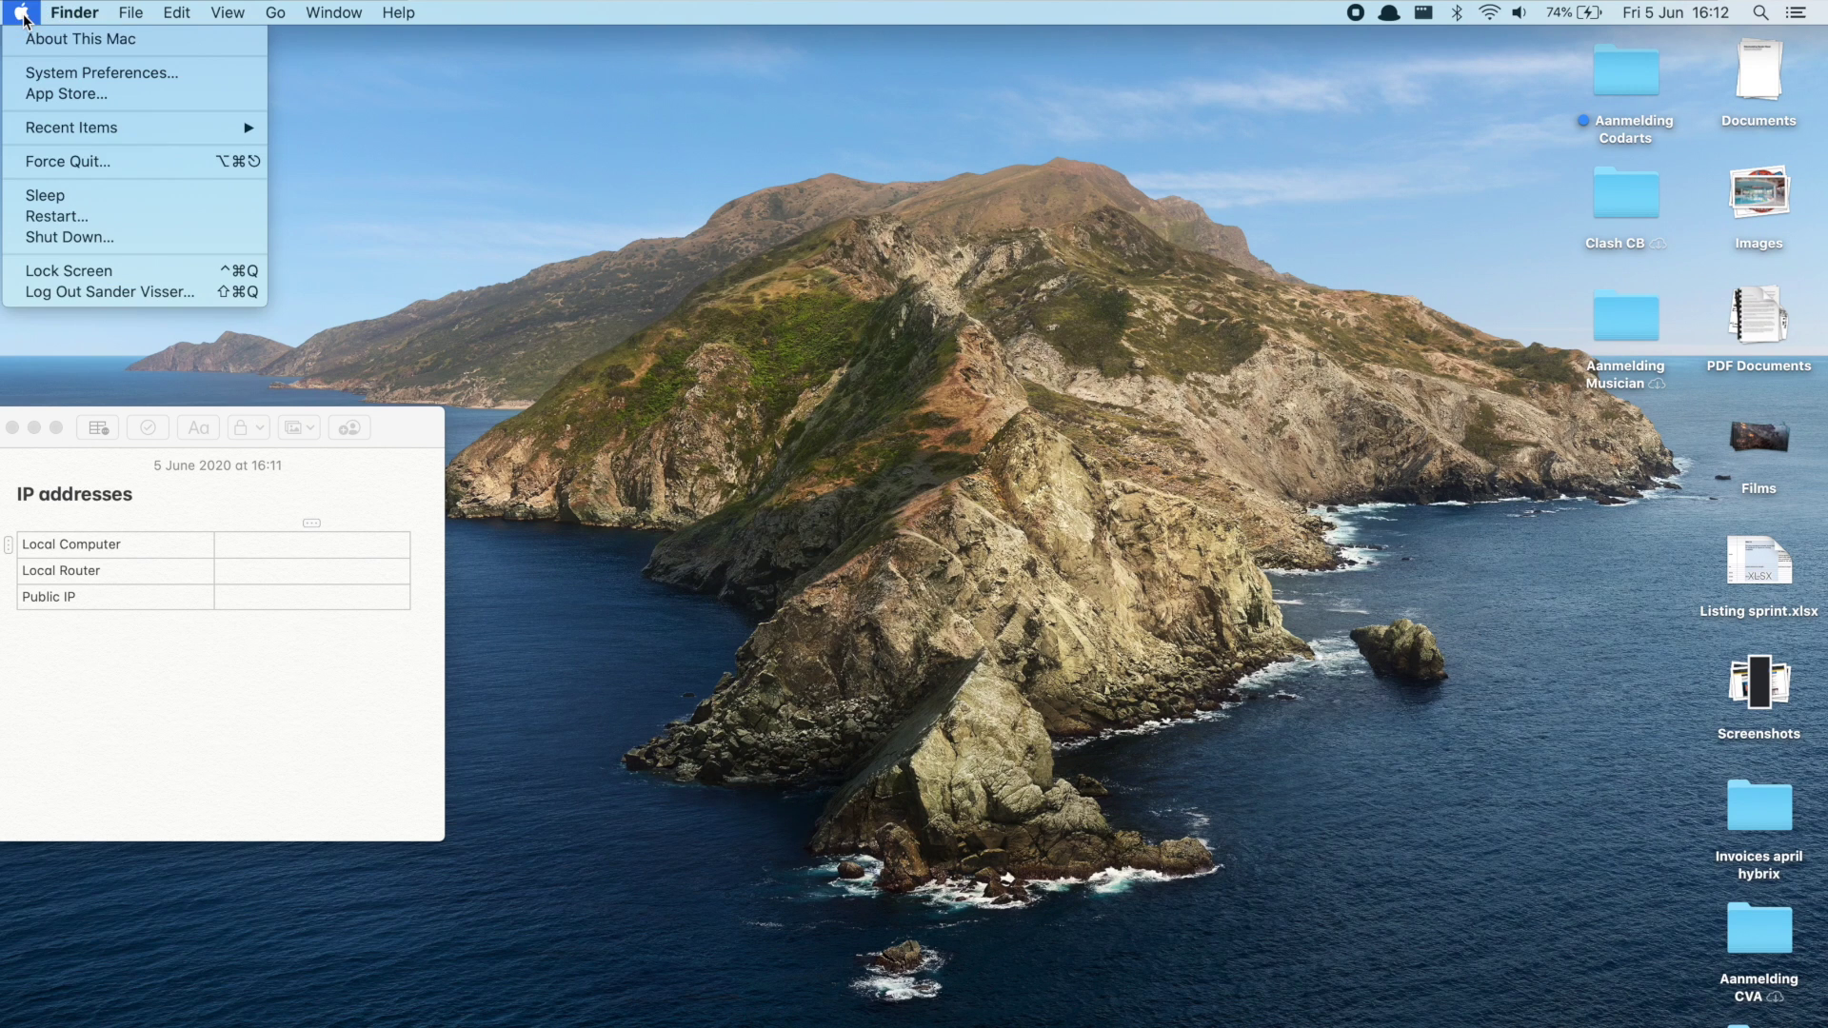
{"action": "left_click", "coordinate": [75, 73]}
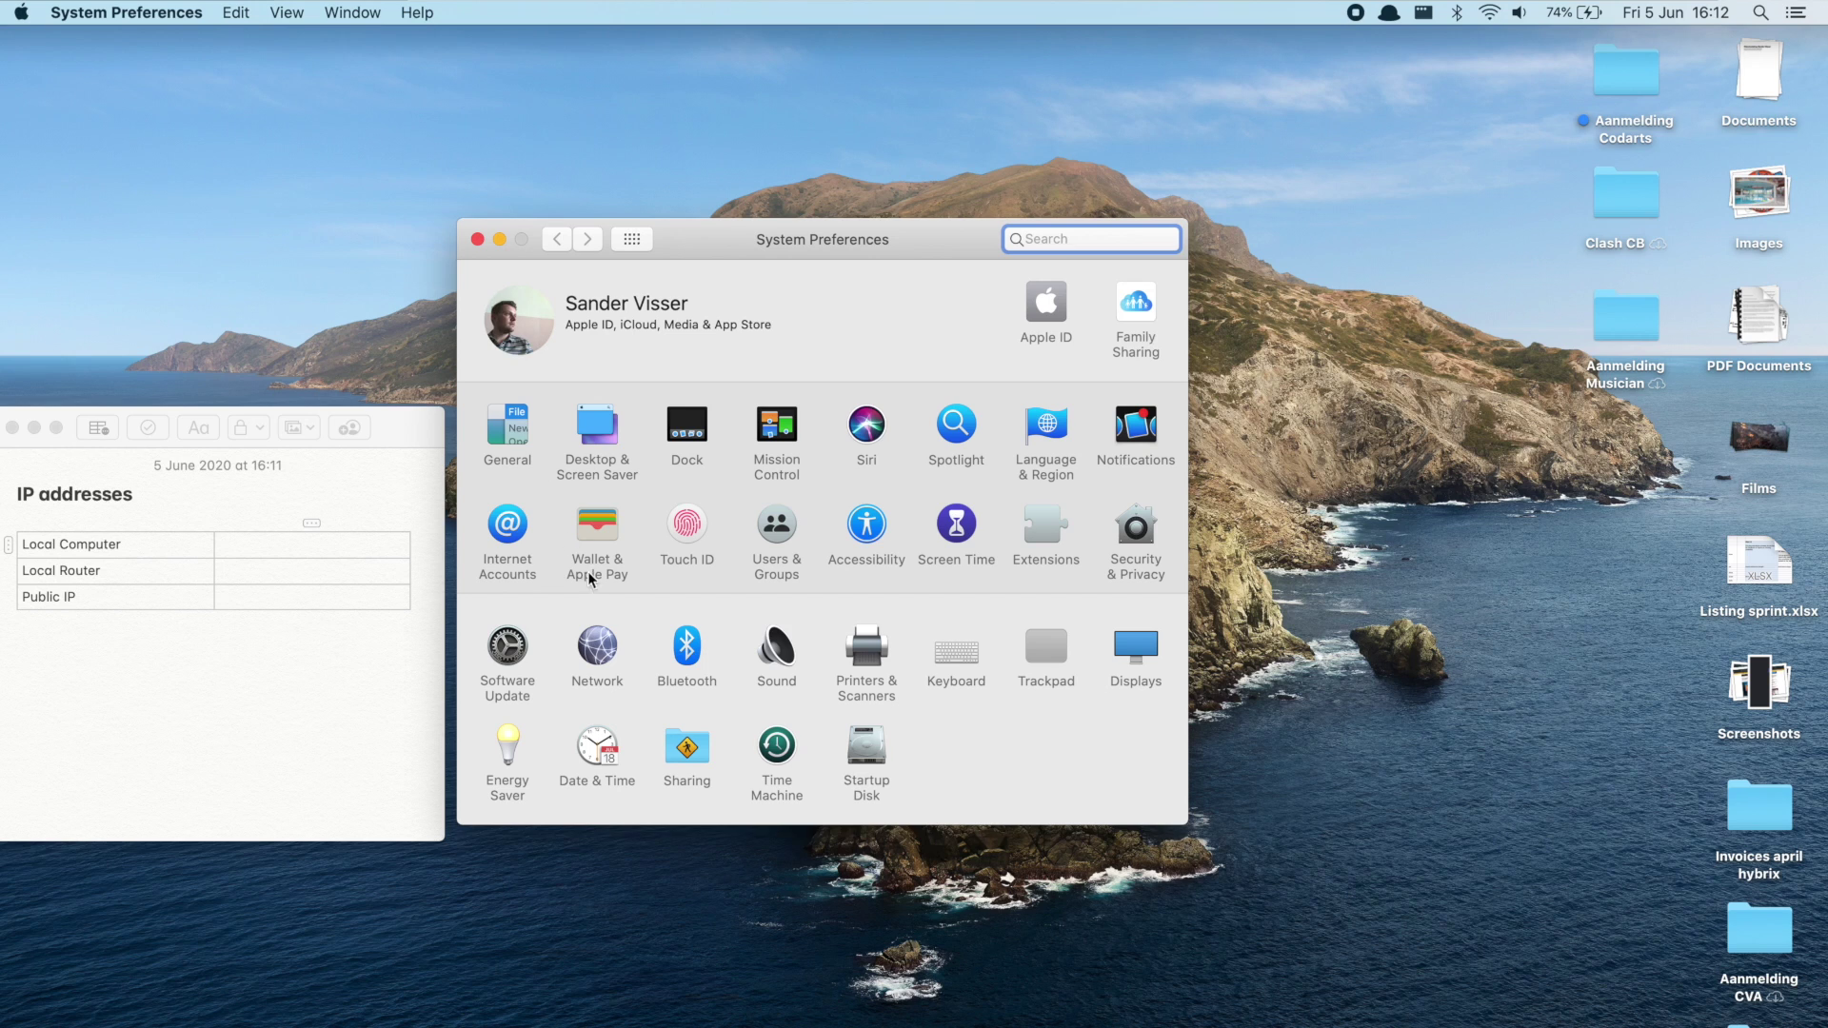
{"action": "left_click", "coordinate": [607, 656]}
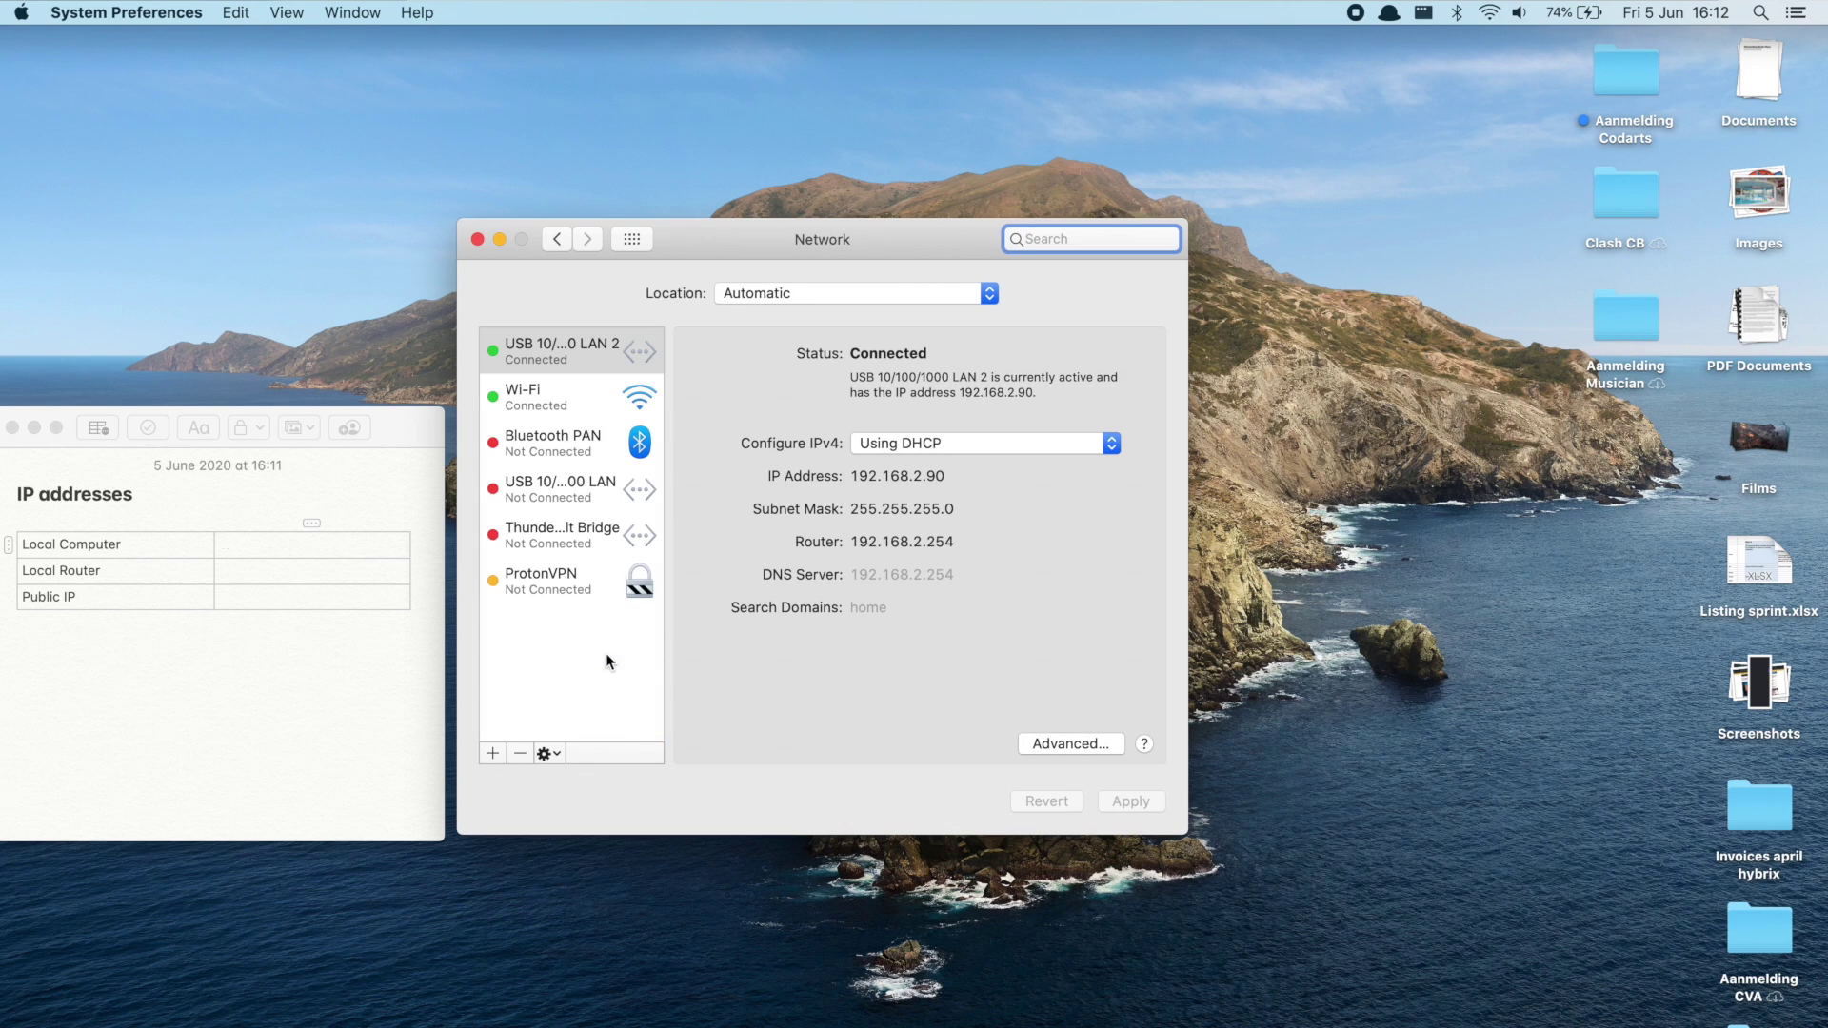
{"action": "left_click", "coordinate": [1069, 744]}
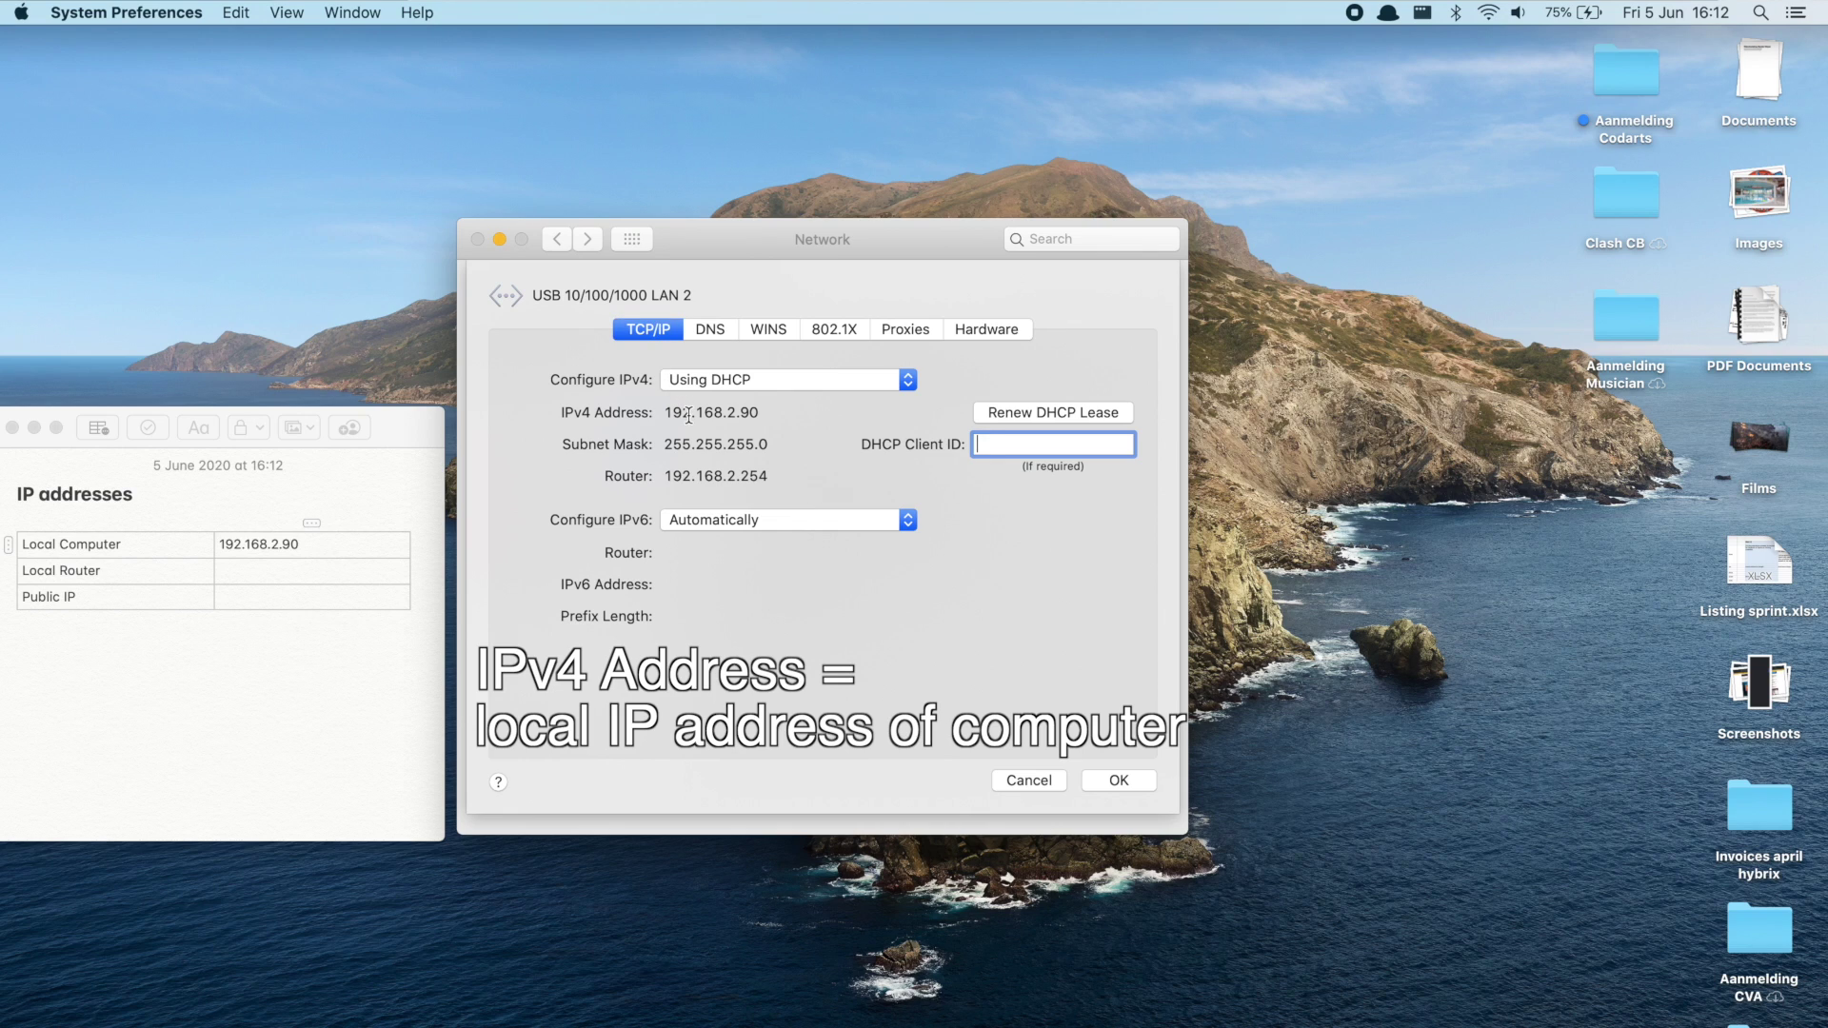
{"action": "left_click_drag", "start_coordinate": [665, 480], "coordinate": [747, 481]}
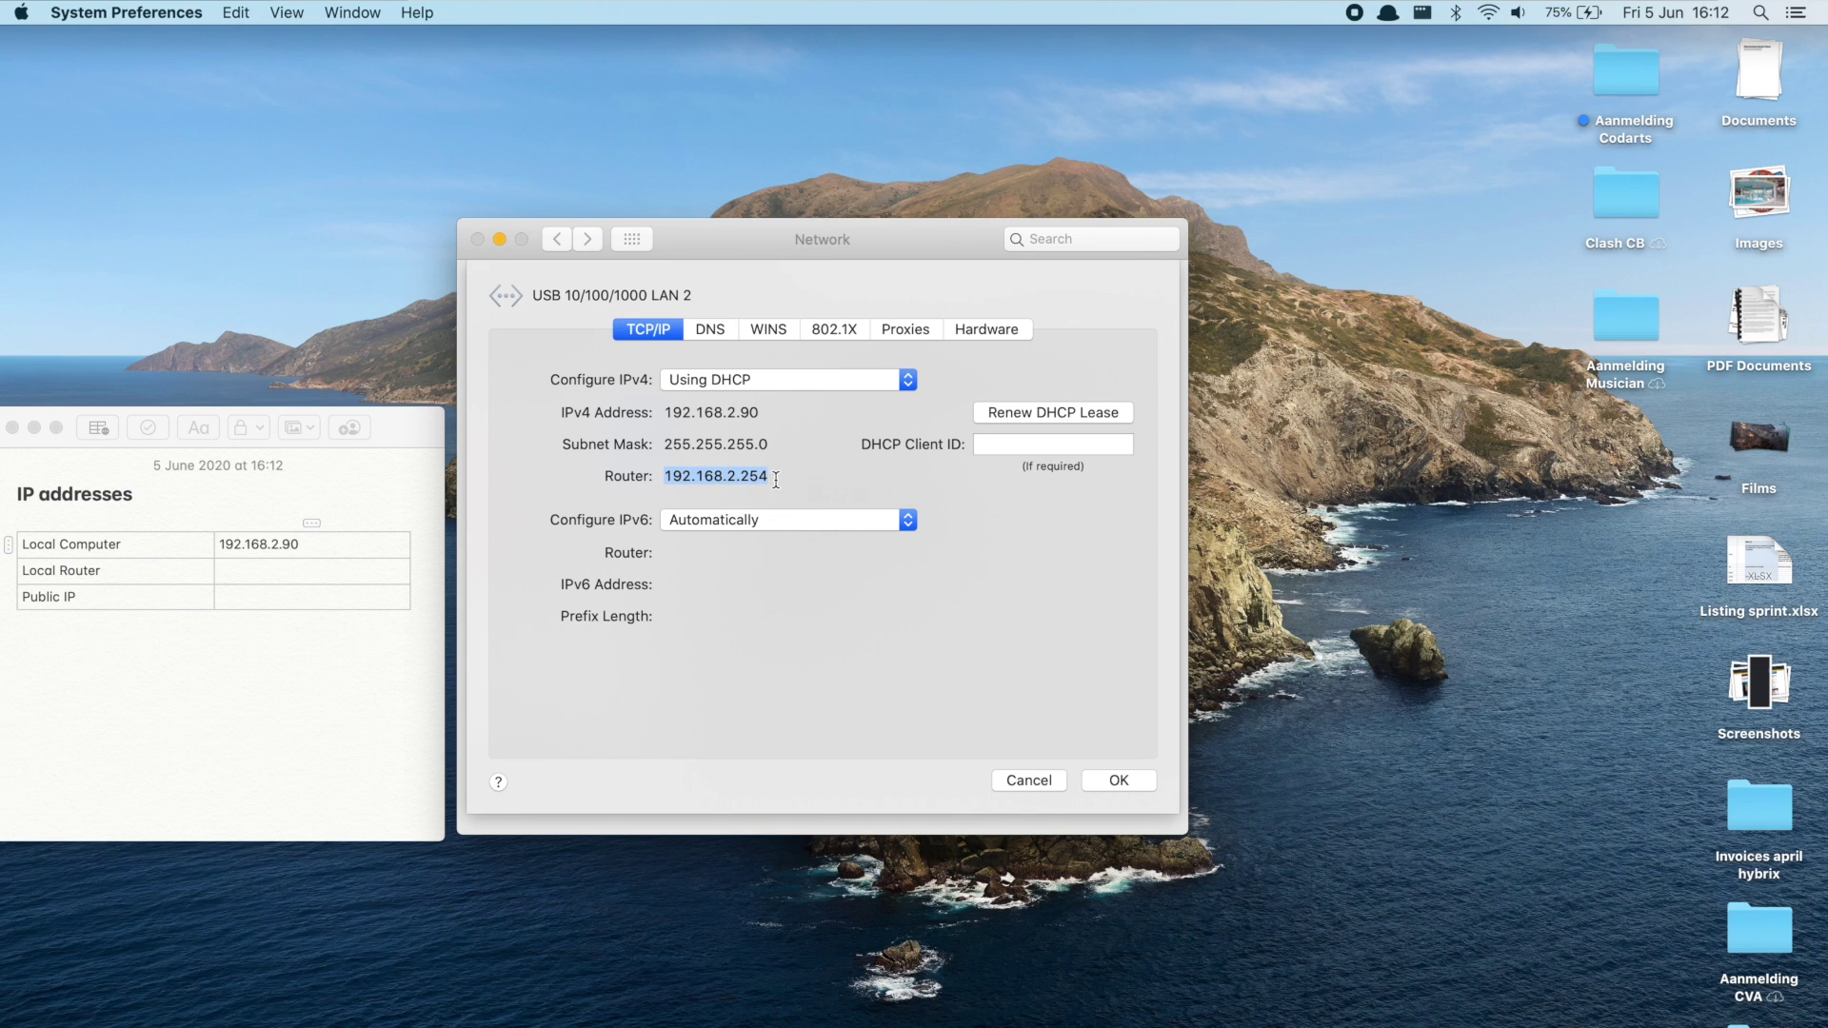
{"action": "left_click", "coordinate": [215, 599]}
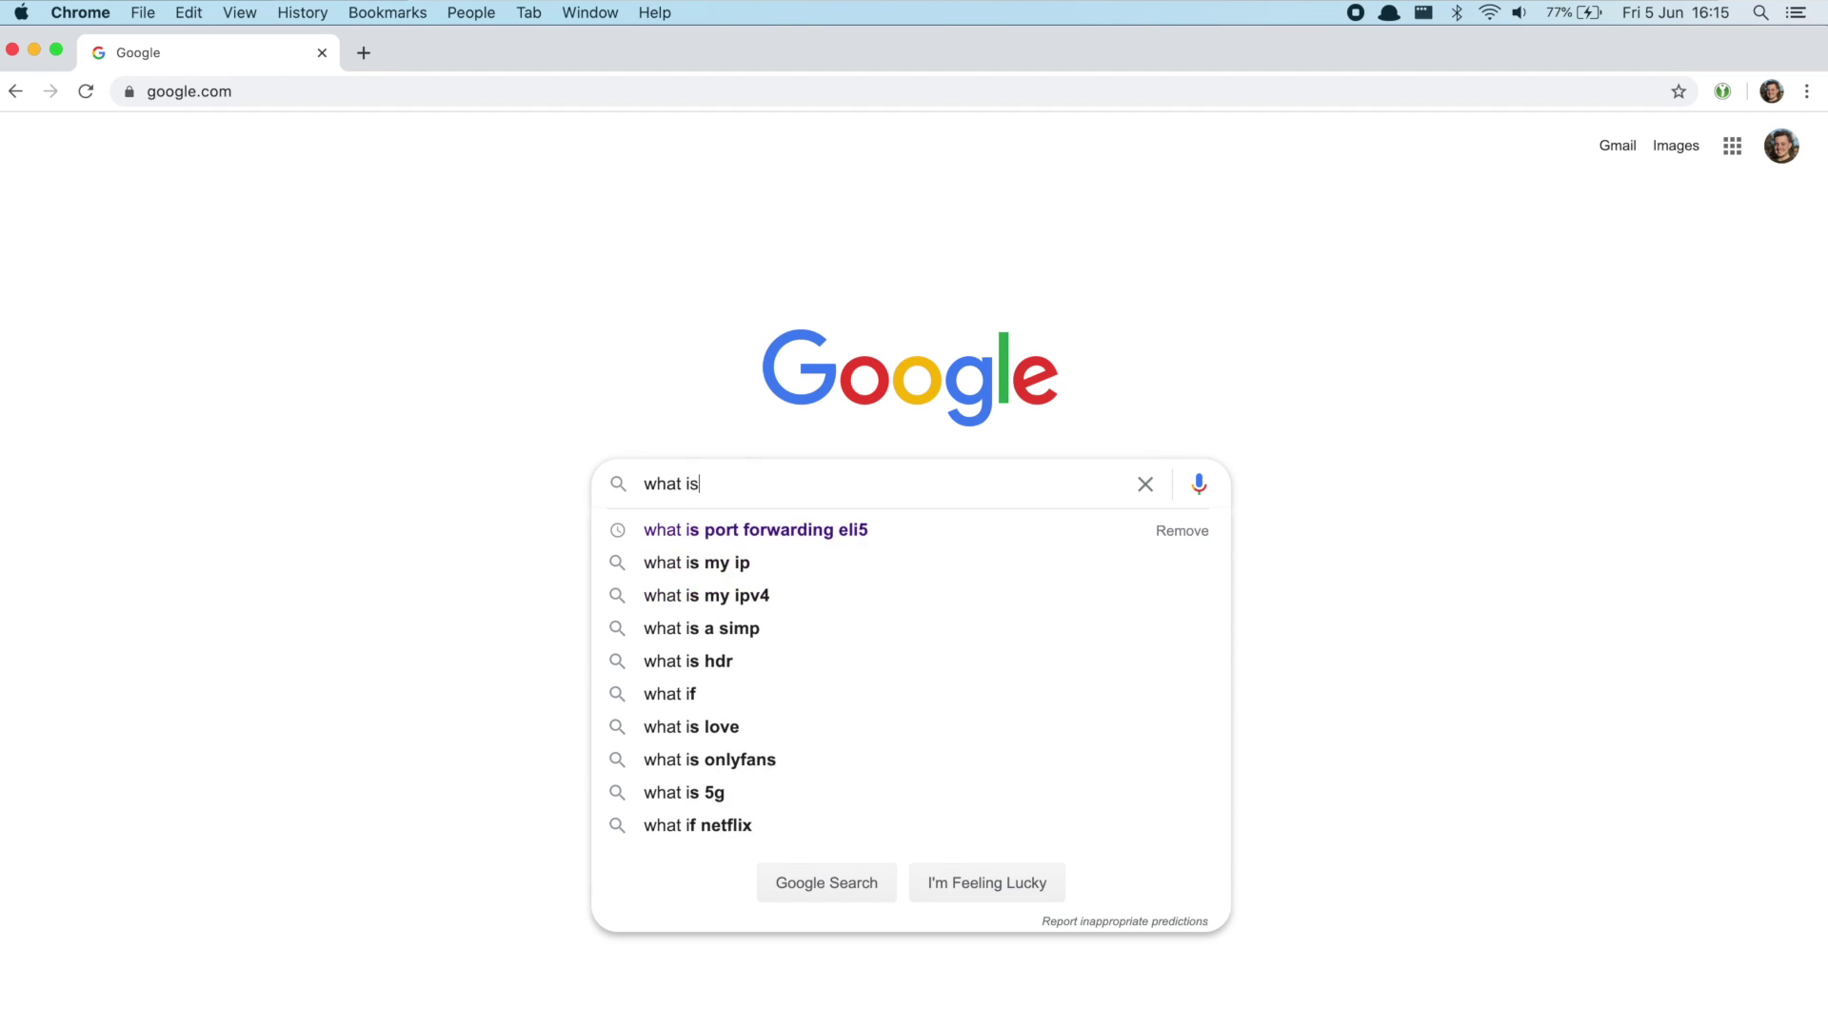
Search Google for the network's public IP address
{"action": "type", "text": "ip"}
{"action": "key", "text": "Return"}
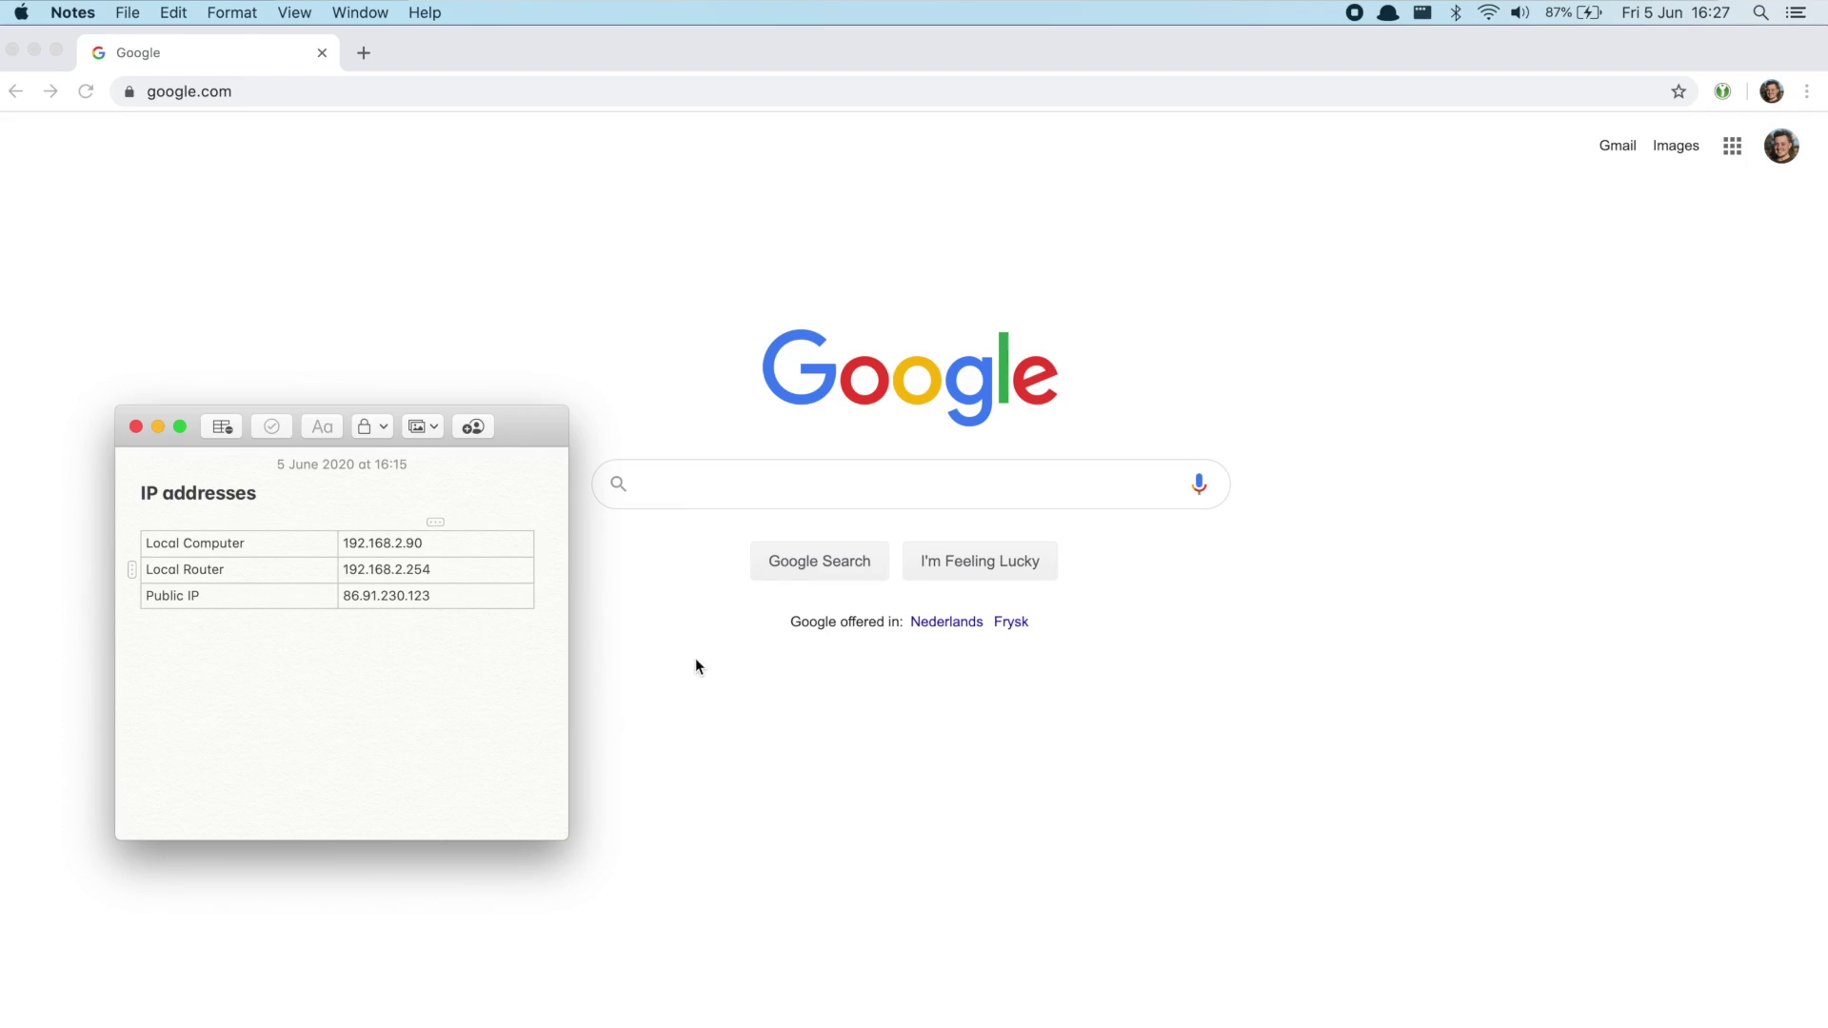
Copy the local router address 192.168.2.254 from the IP addresses note and open it in the browser
{"action": "double_click", "coordinate": [427, 571]}
{"action": "right_click", "coordinate": [428, 571]}
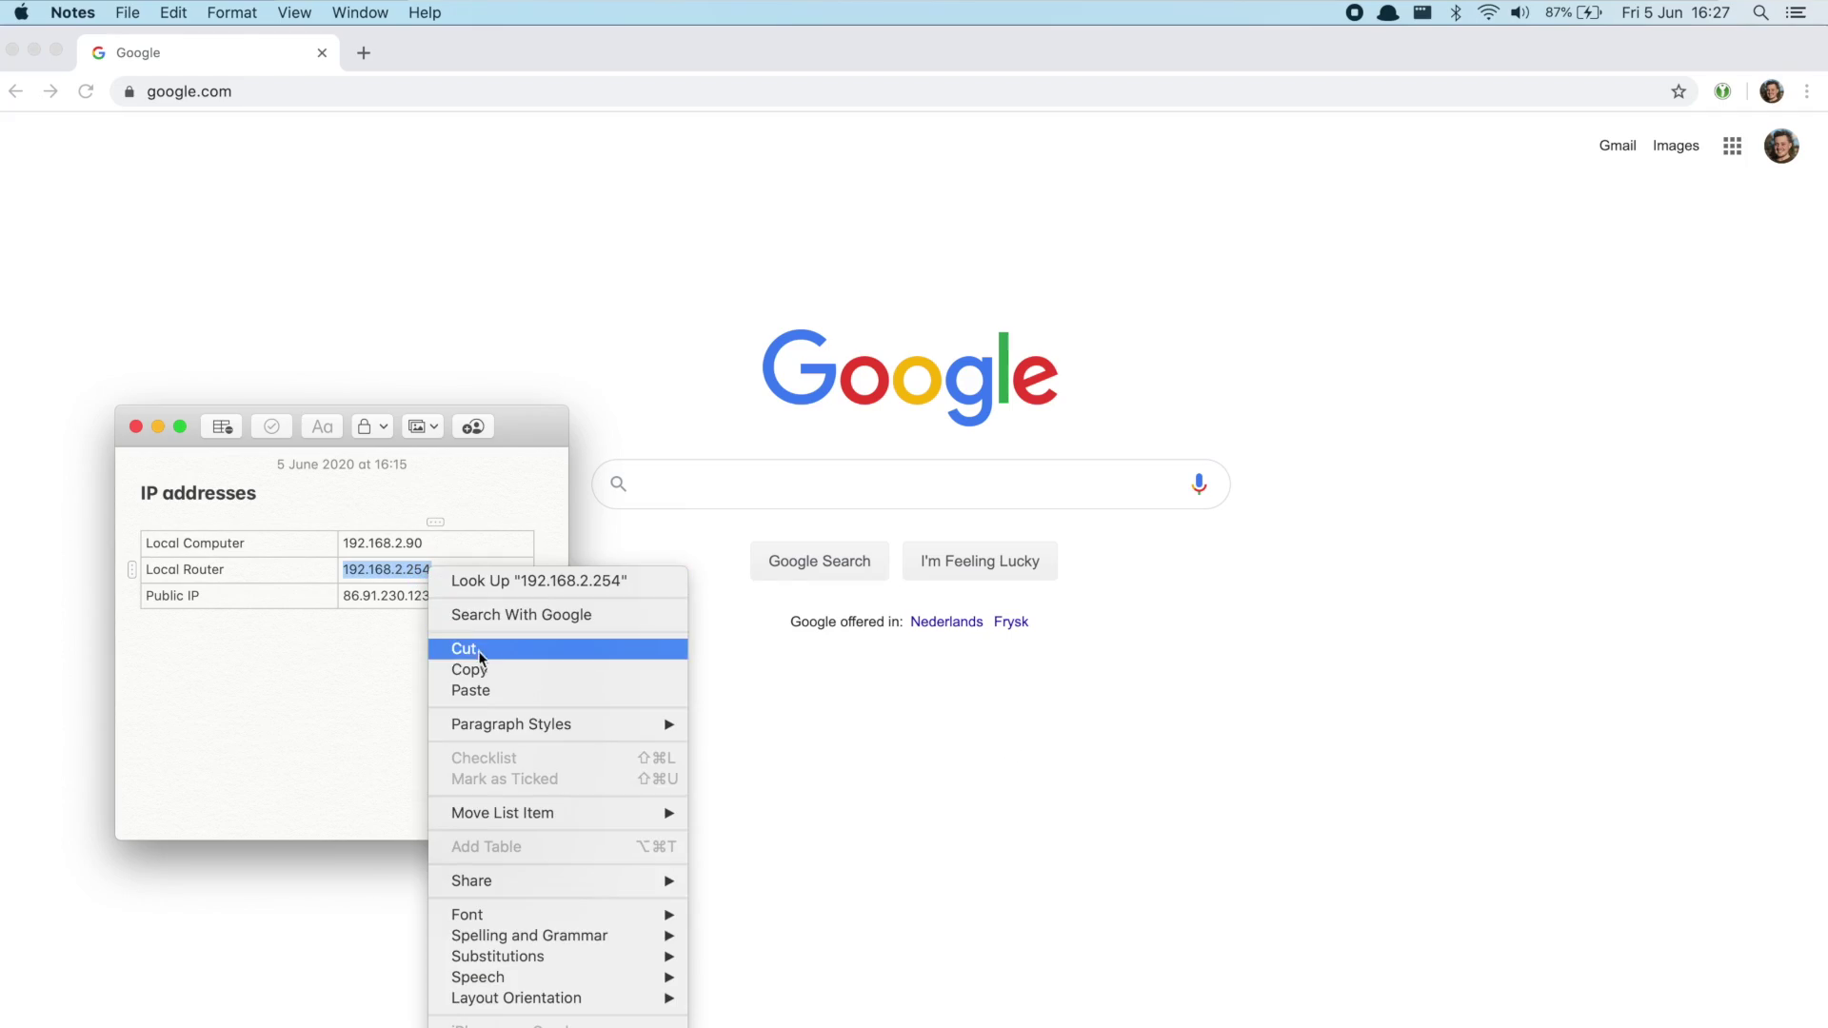
{"action": "left_click", "coordinate": [480, 662]}
{"action": "left_click", "coordinate": [534, 94]}
{"action": "key", "text": "super+v"}
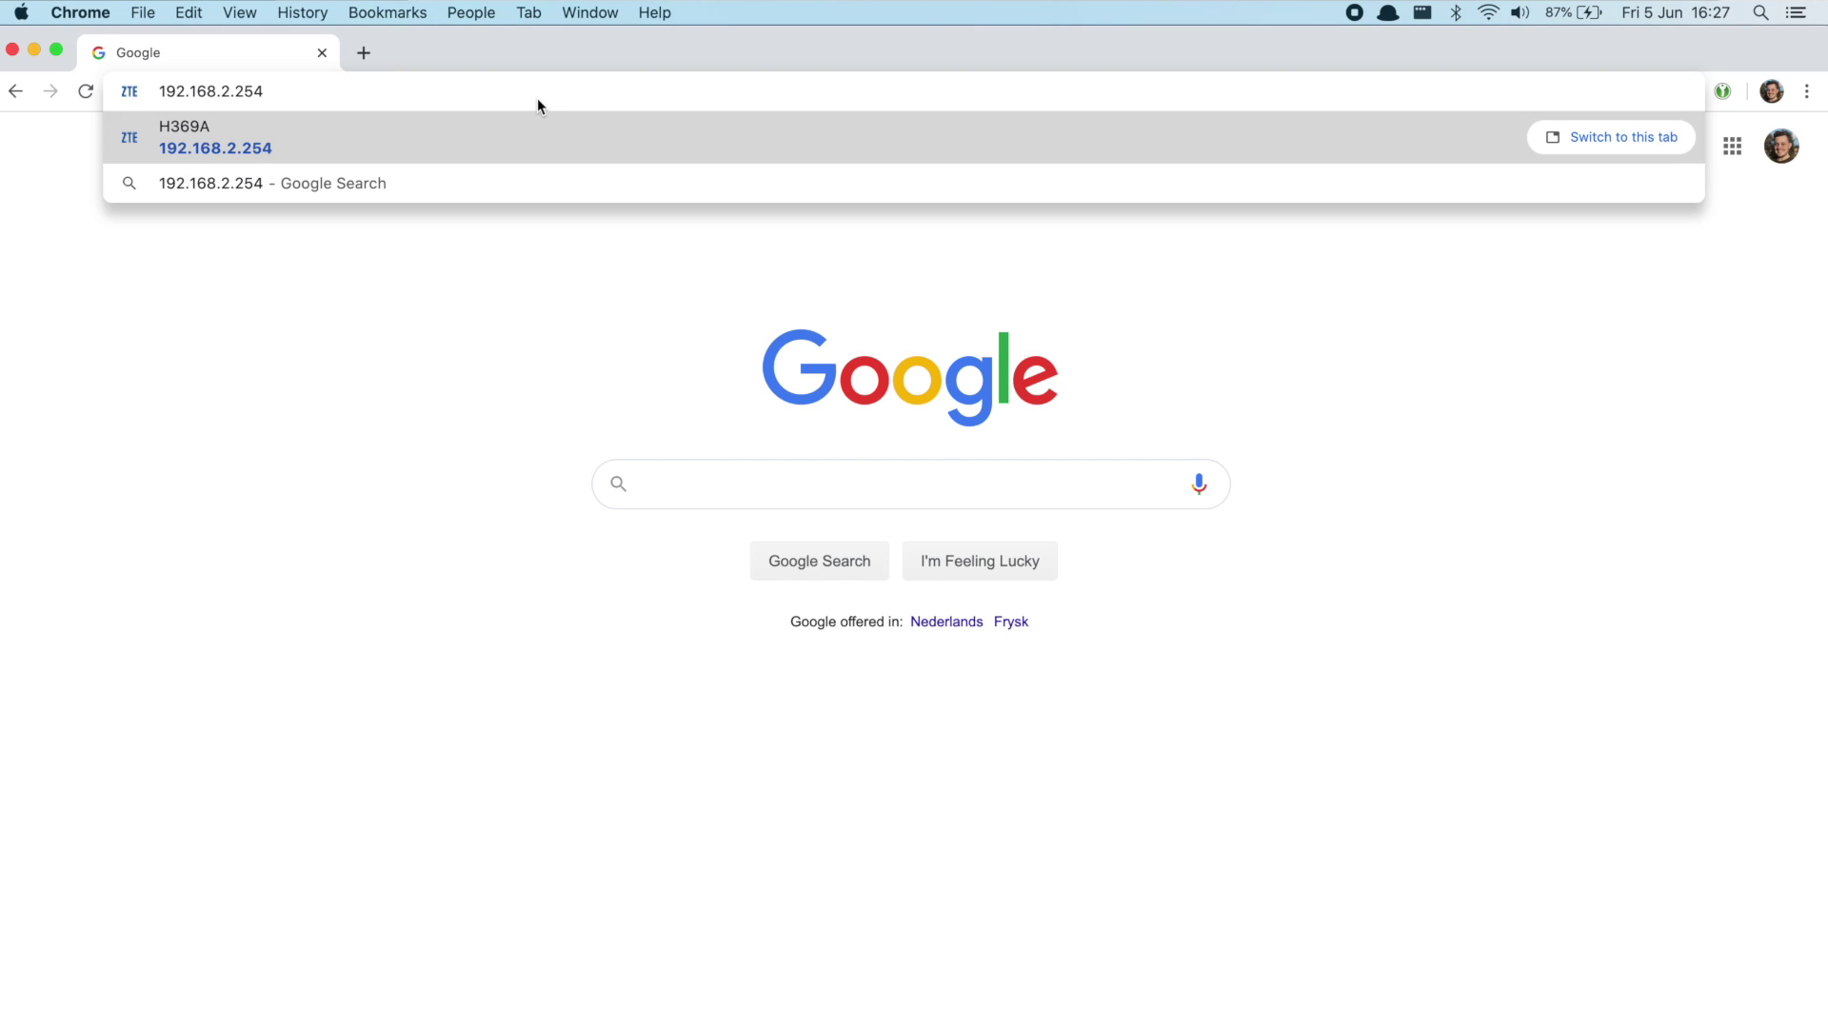
{"action": "key", "text": "Return"}
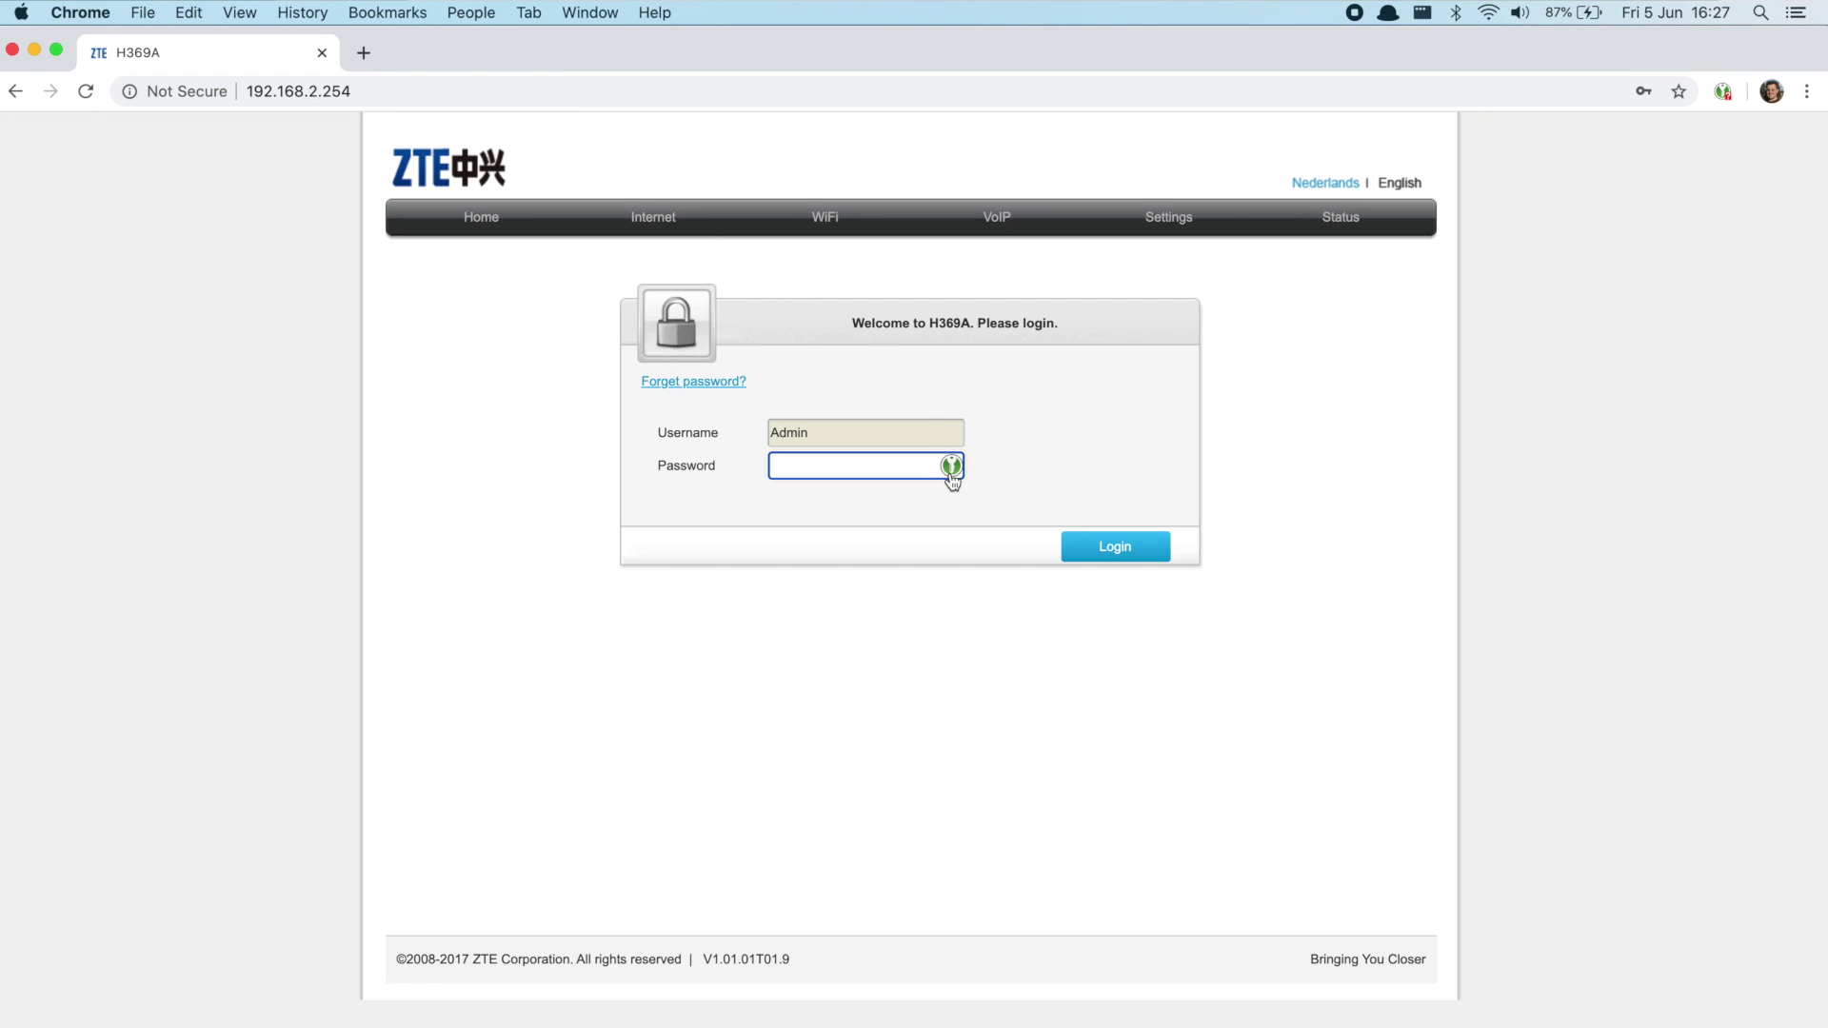
Log in to the router by filling in the saved account password, and open the Port Forwarding - IPv4 settings
{"action": "left_click", "coordinate": [952, 469]}
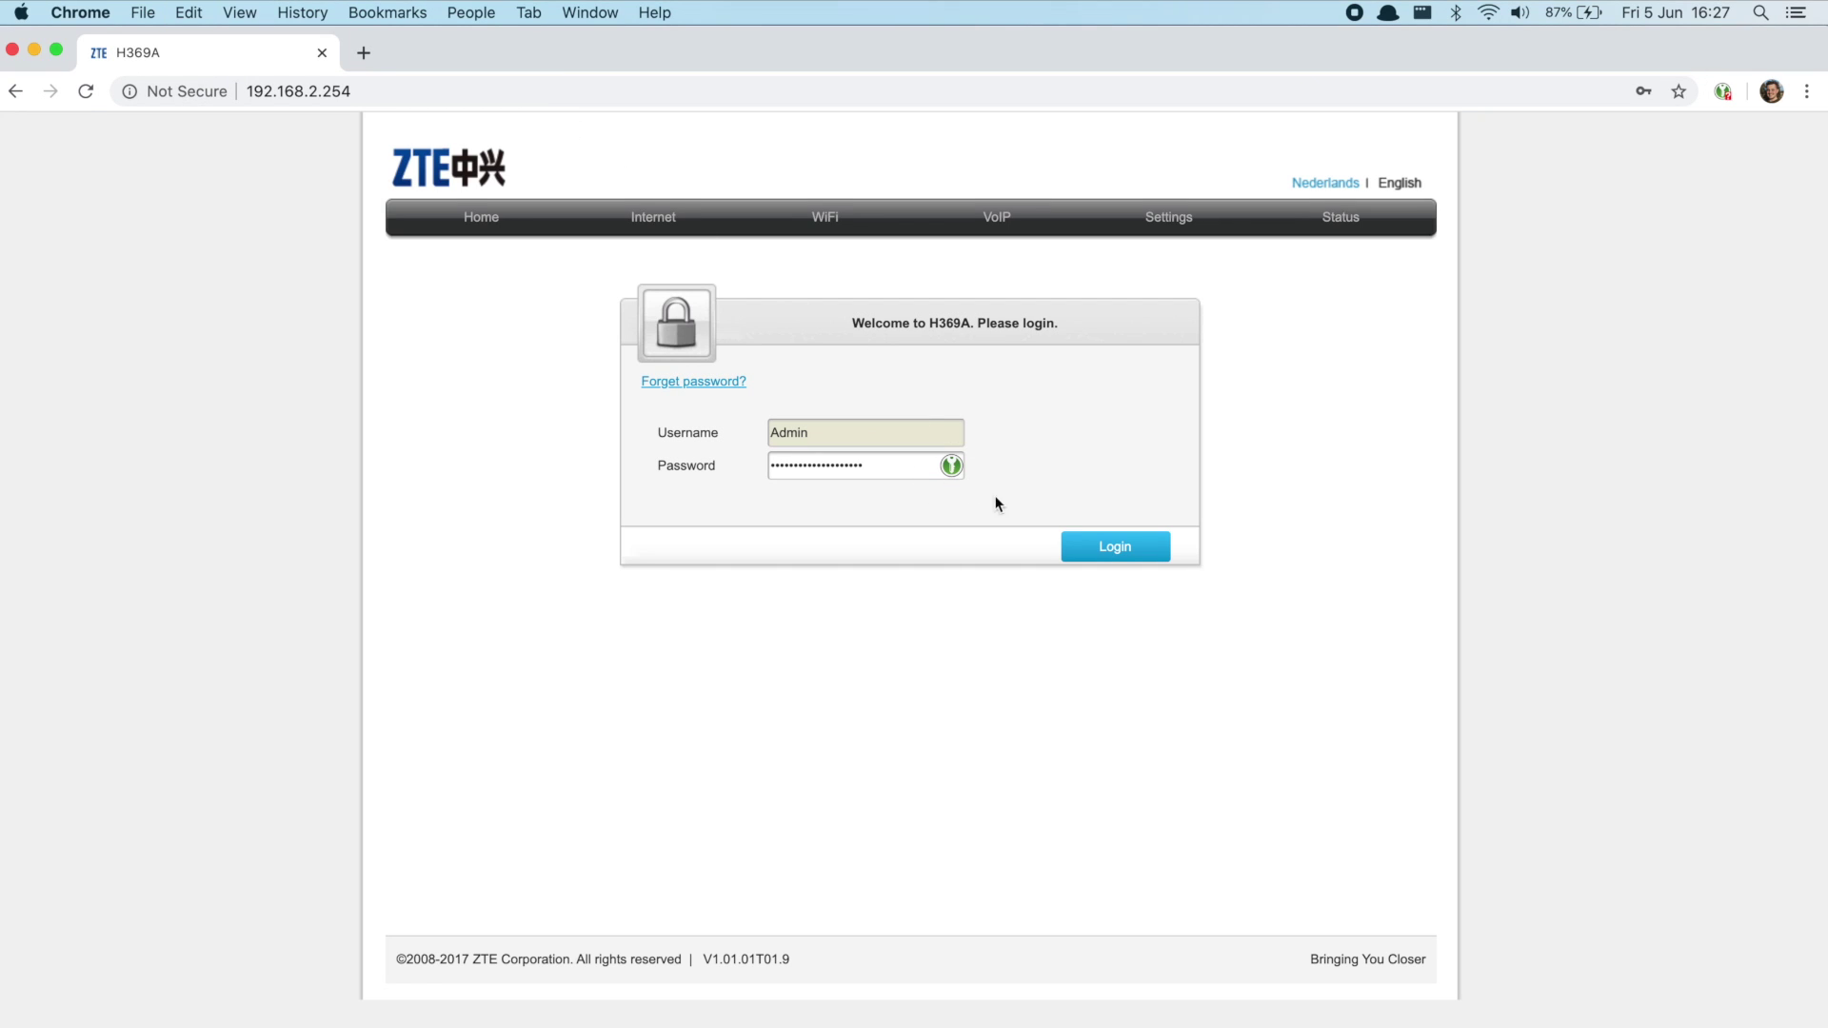
{"action": "left_click", "coordinate": [1084, 550]}
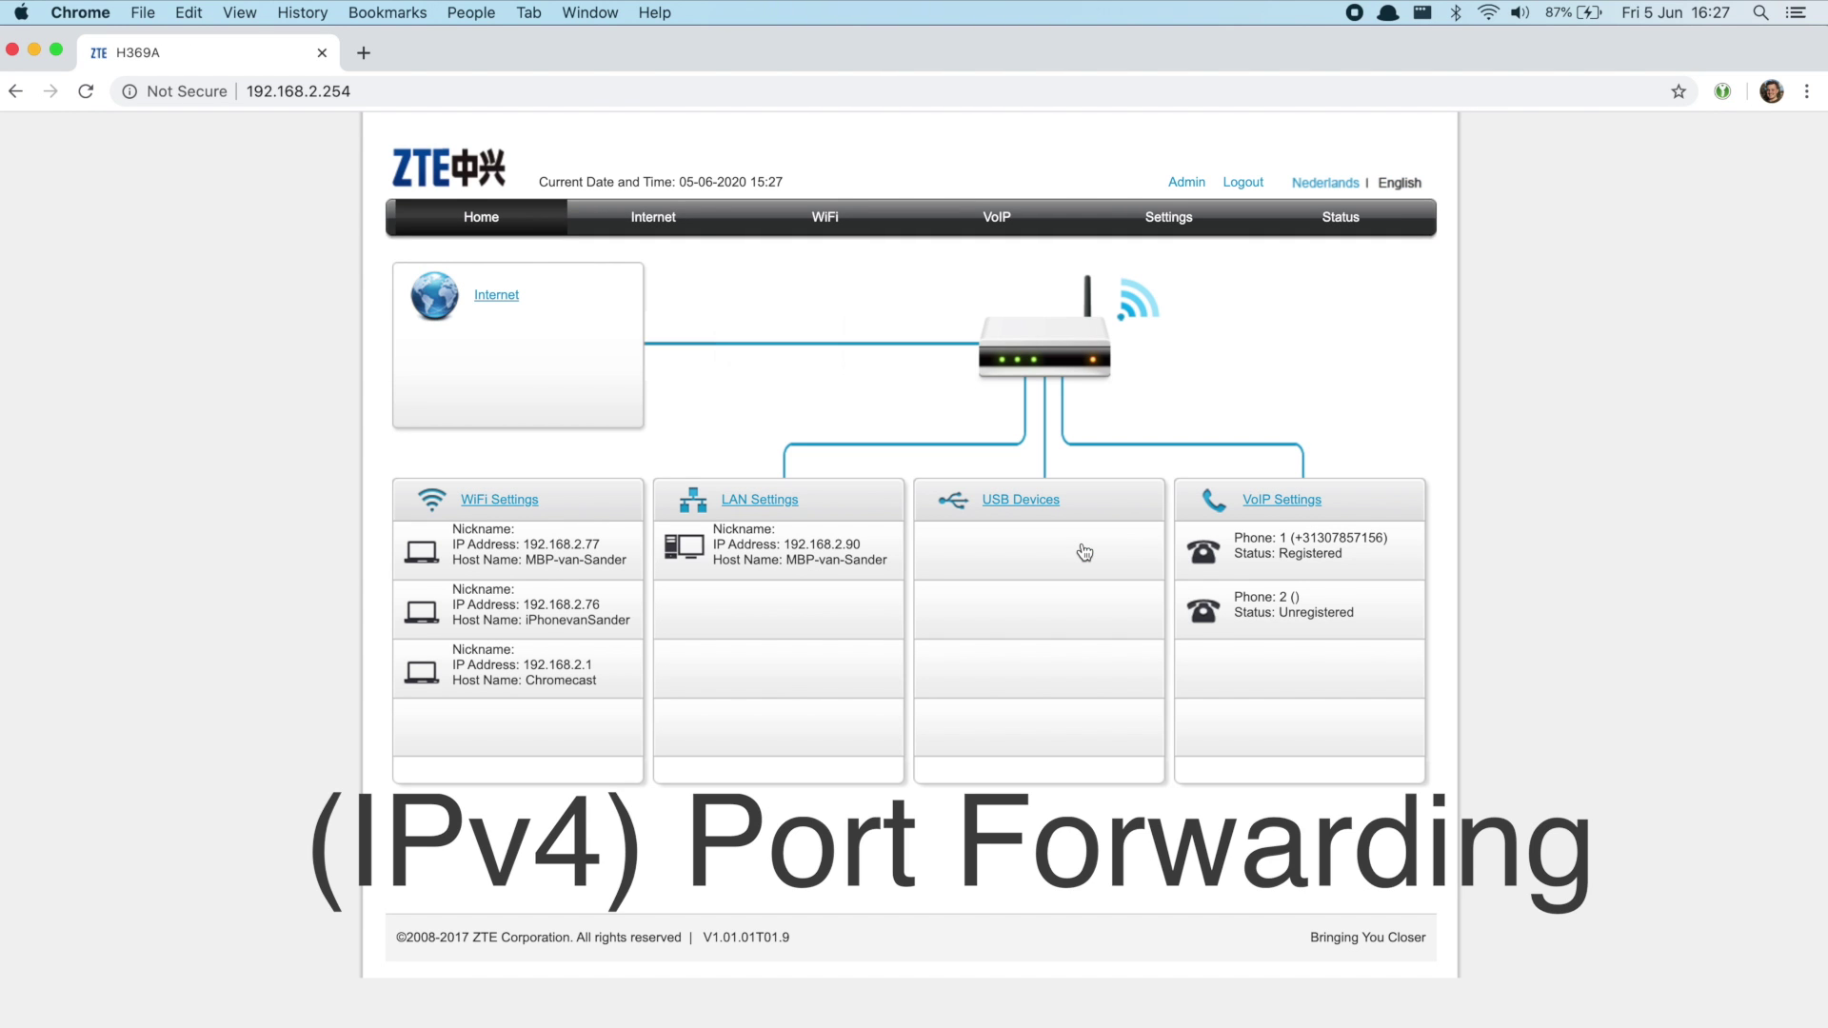
{"action": "left_click", "coordinate": [1183, 217]}
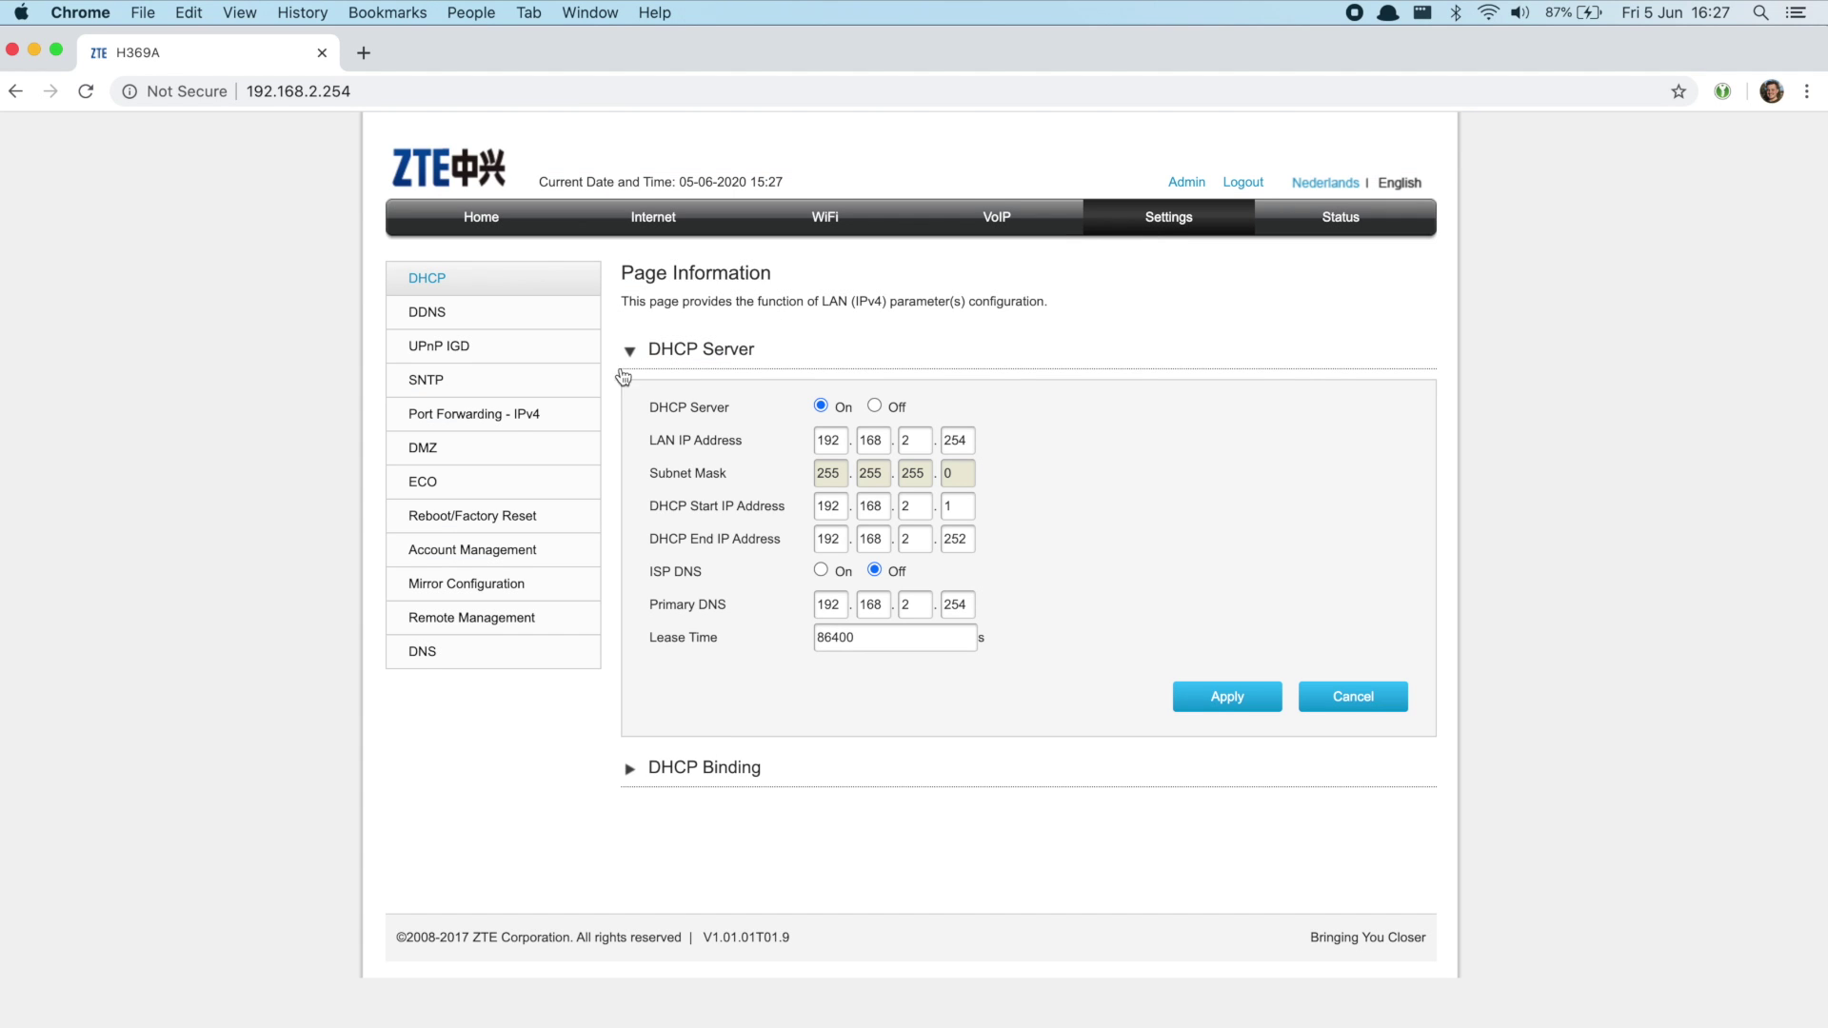
{"action": "left_click", "coordinate": [508, 419]}
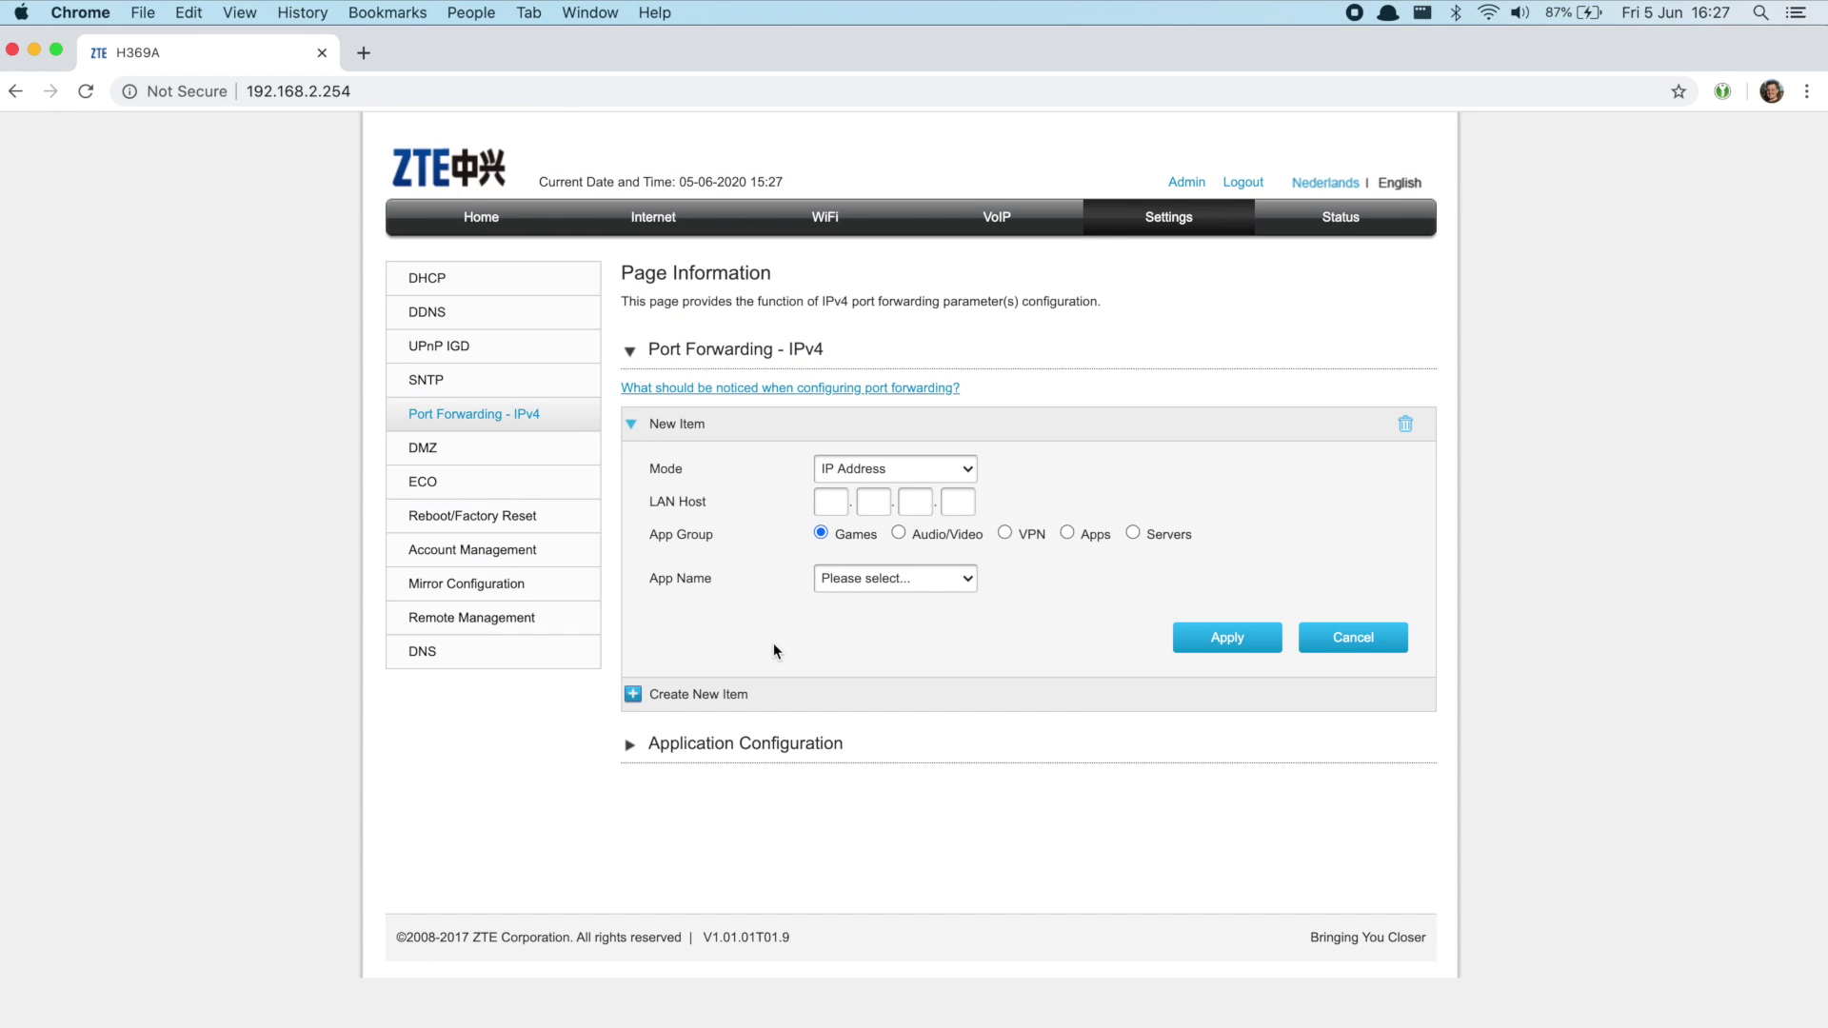
Create a new app named Jamulus in the Servers group of the application configuration
{"action": "left_click", "coordinate": [774, 747]}
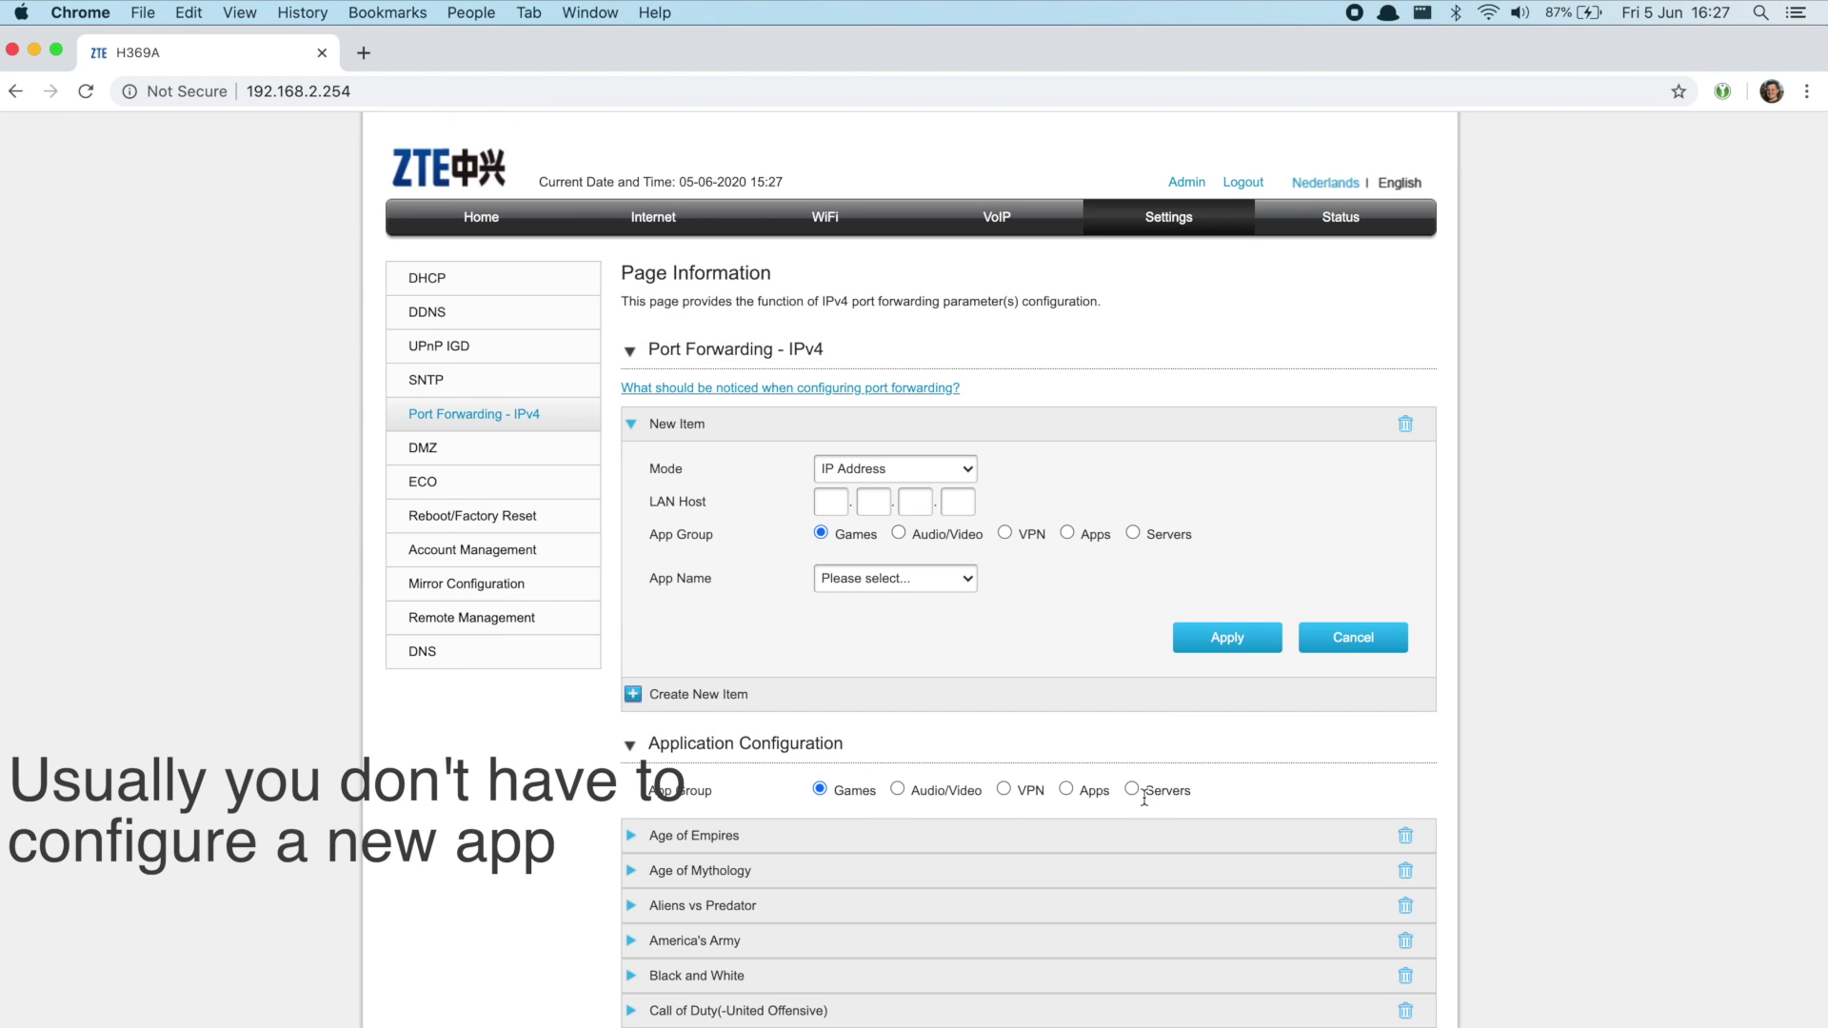
{"action": "left_click", "coordinate": [1132, 790]}
{"action": "scroll", "coordinate": [1133, 791], "scroll_direction": "down", "scroll_amount": 5}
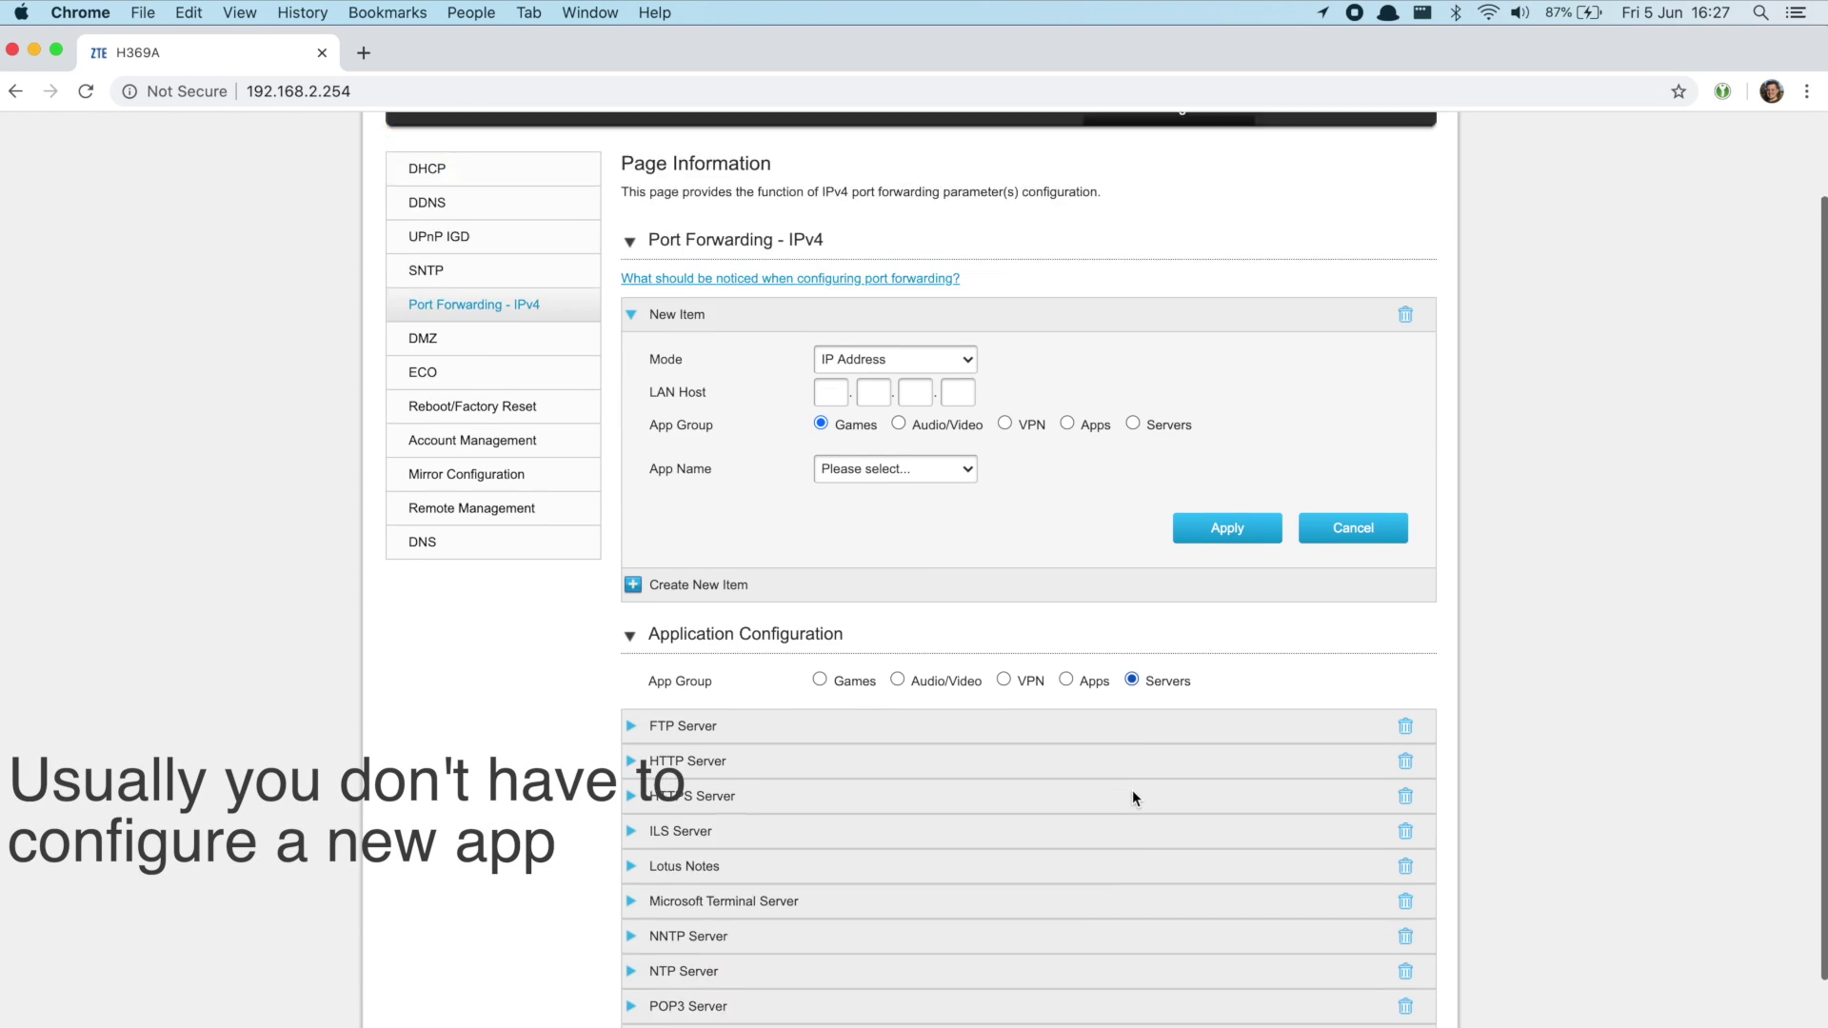
{"action": "left_click", "coordinate": [798, 1000]}
{"action": "scroll", "coordinate": [756, 1002], "scroll_direction": "down", "scroll_amount": 3}
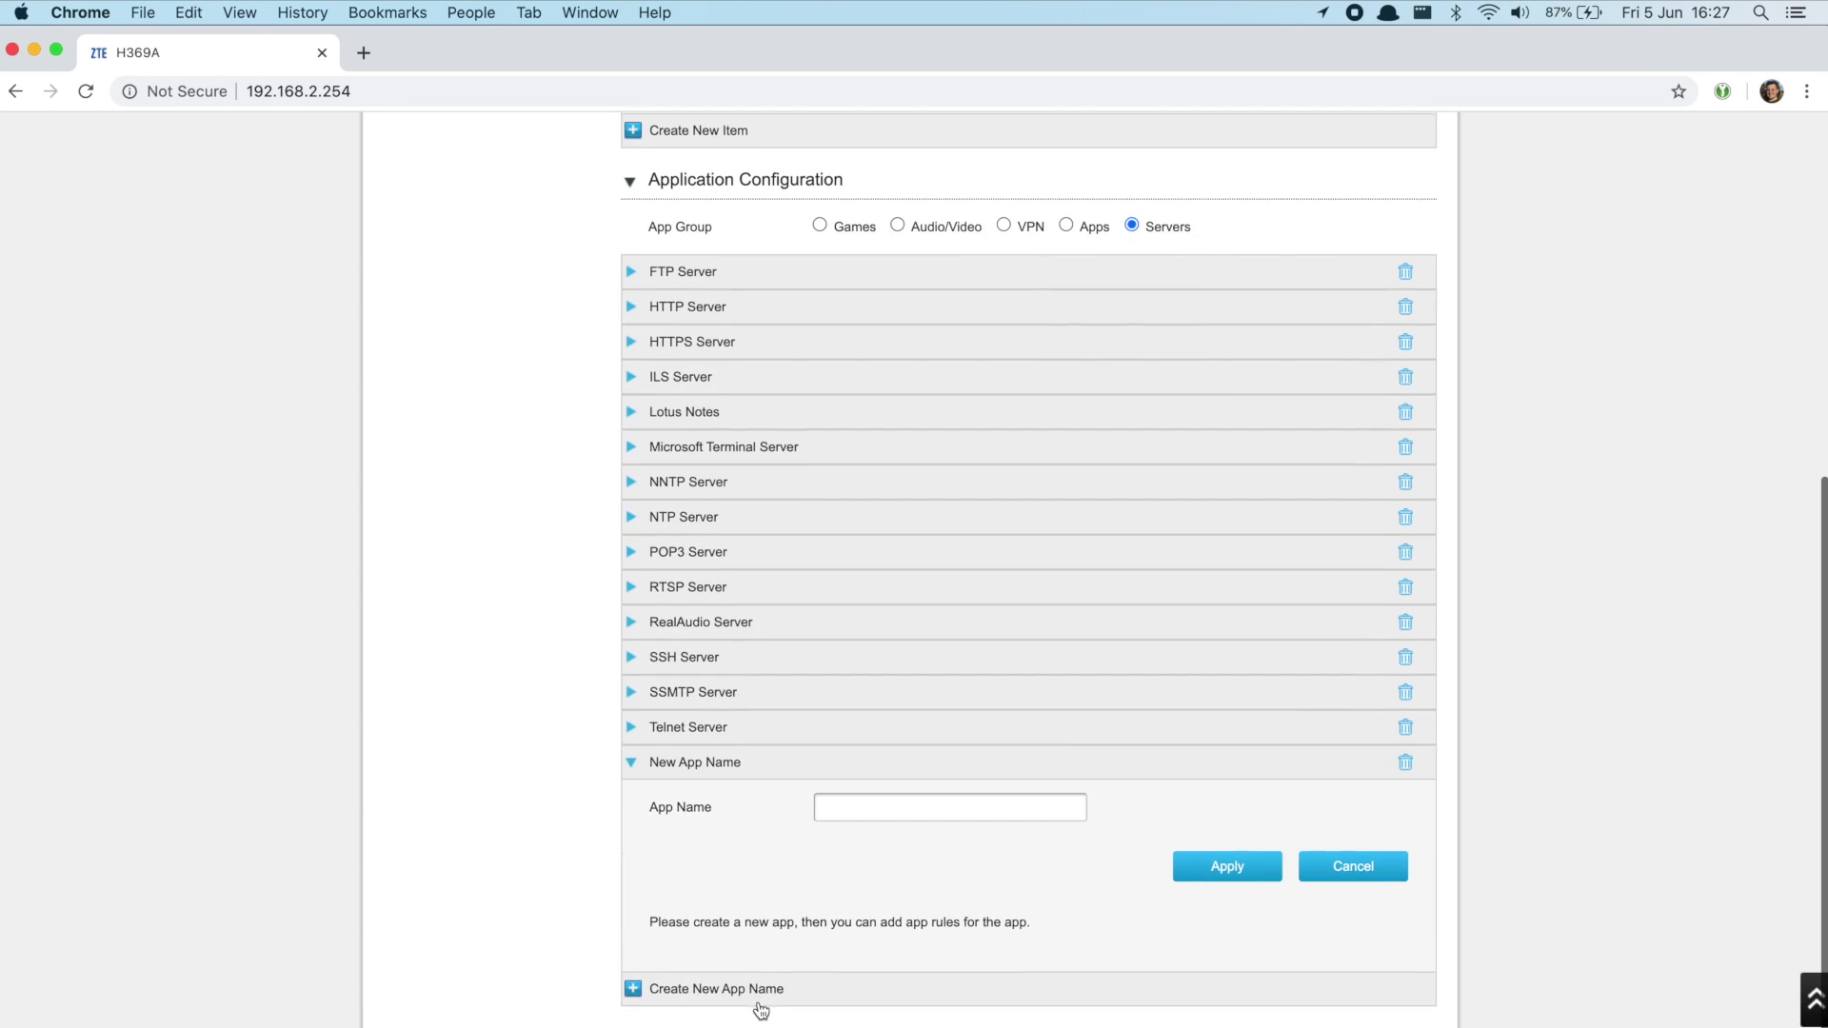
{"action": "left_click", "coordinate": [876, 813]}
{"action": "type", "text": "Jamulus"}
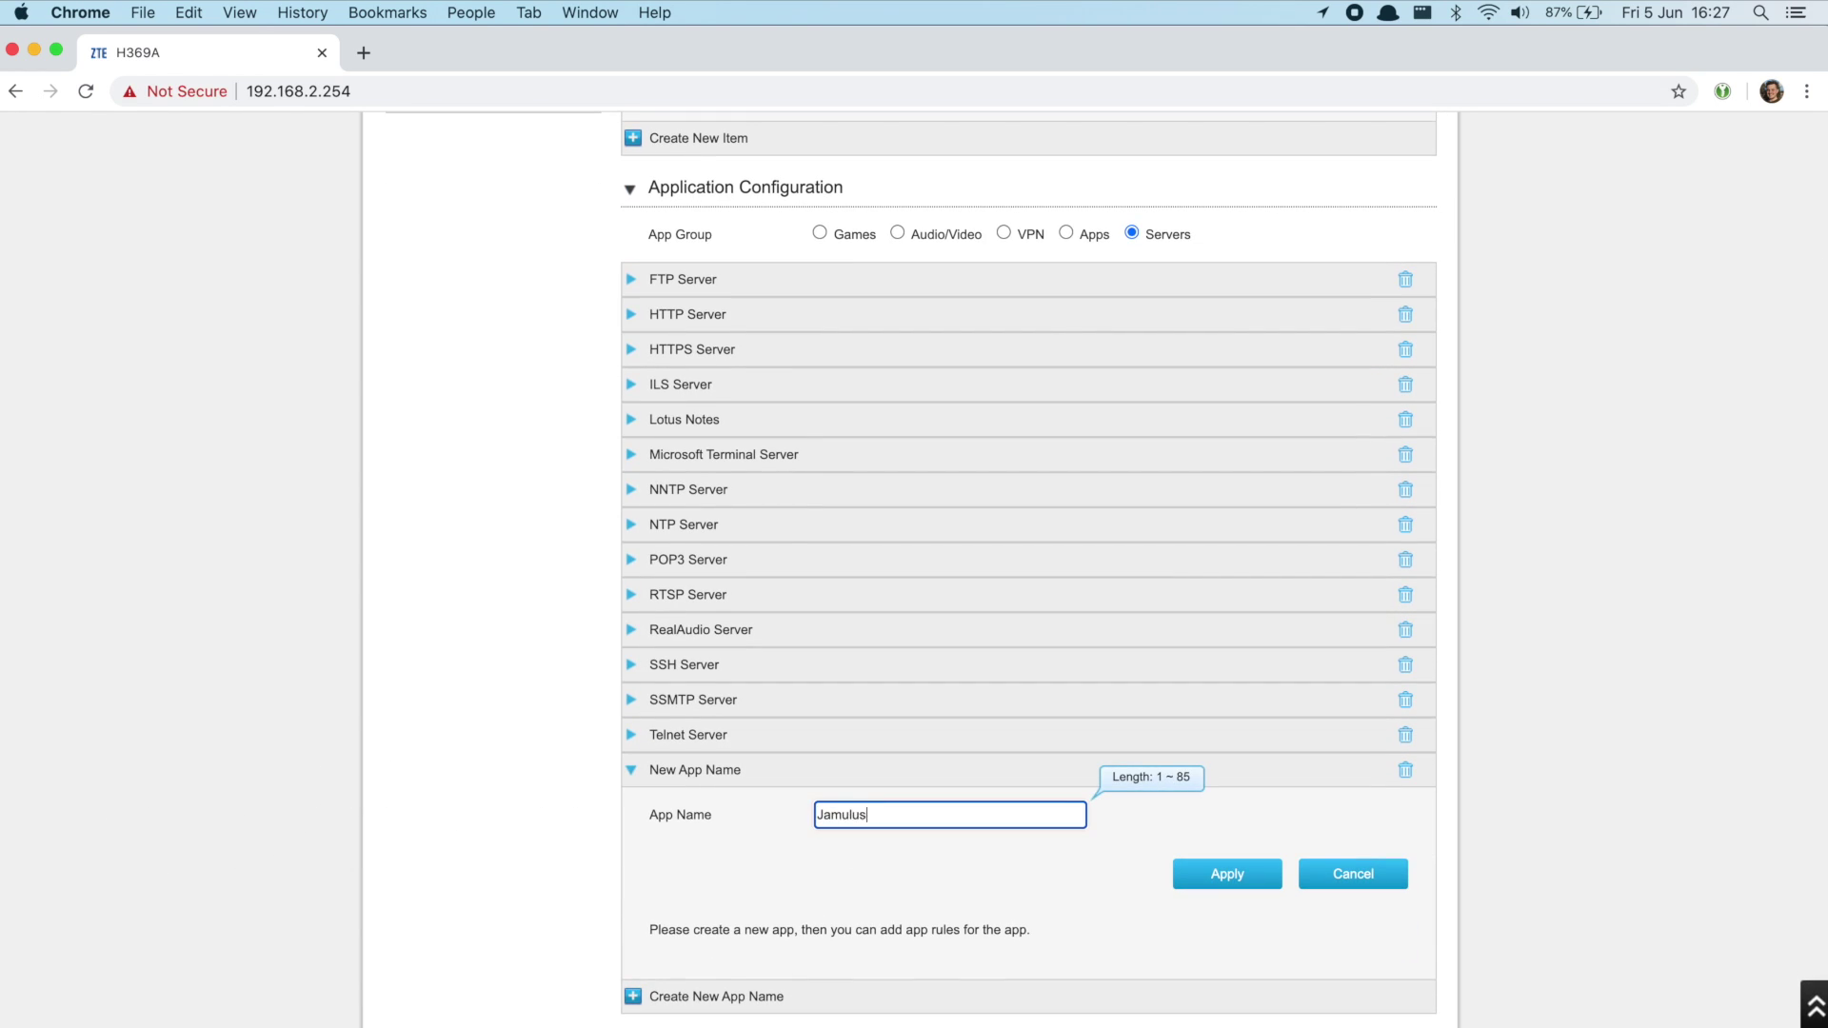
{"action": "left_click", "coordinate": [1216, 878]}
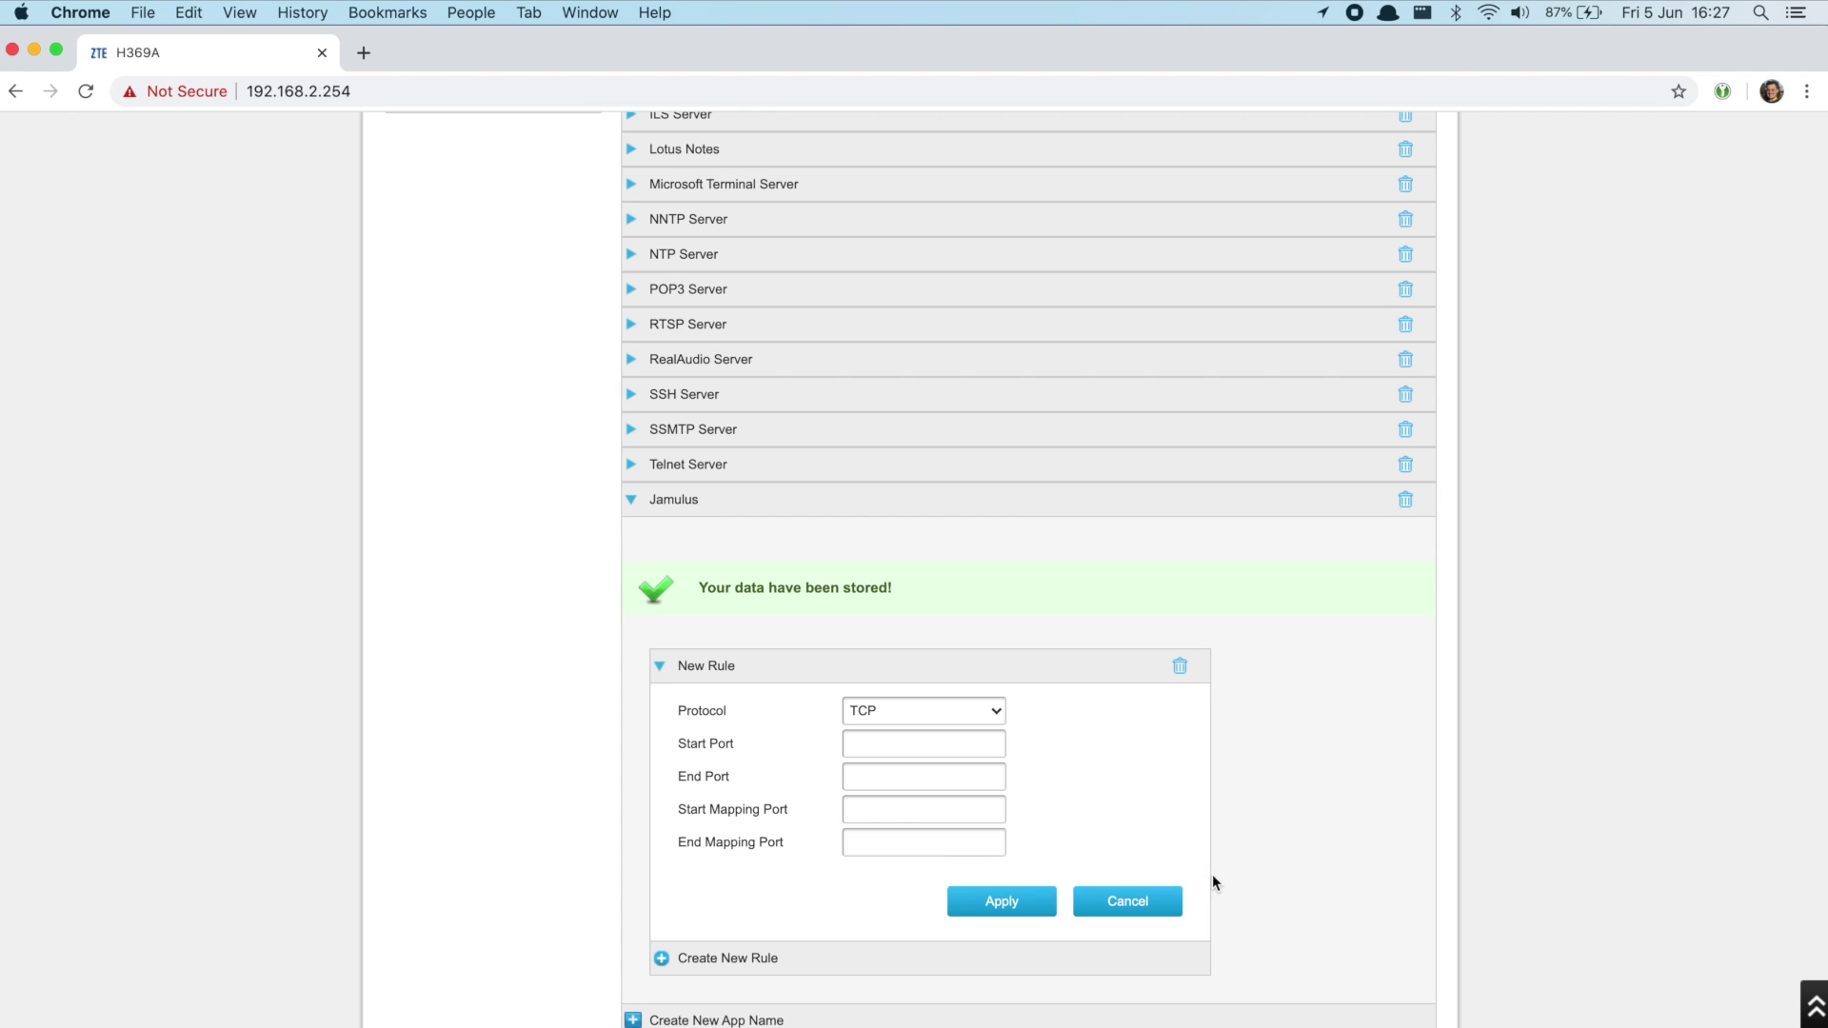
Add a UDP rule to the Jamulus app with 22124 as start, end, start mapping and end mapping port
{"action": "left_click", "coordinate": [981, 719]}
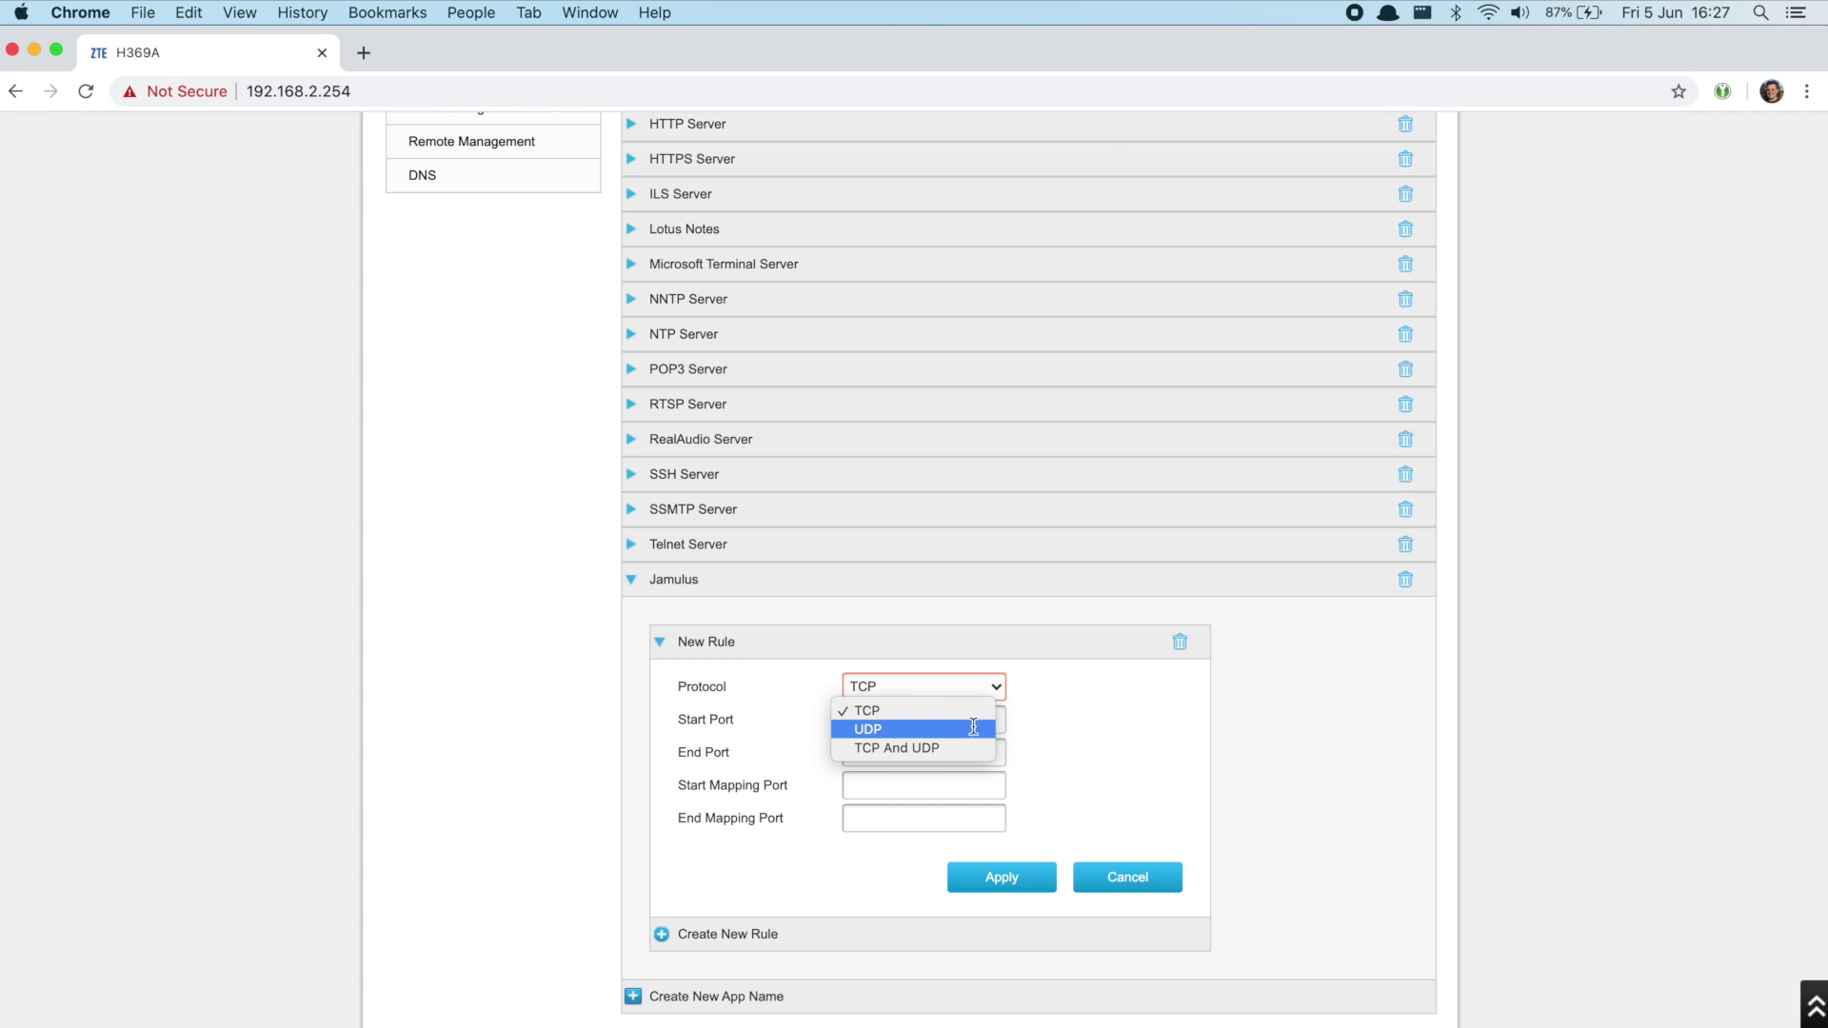
{"action": "left_click", "coordinate": [972, 727]}
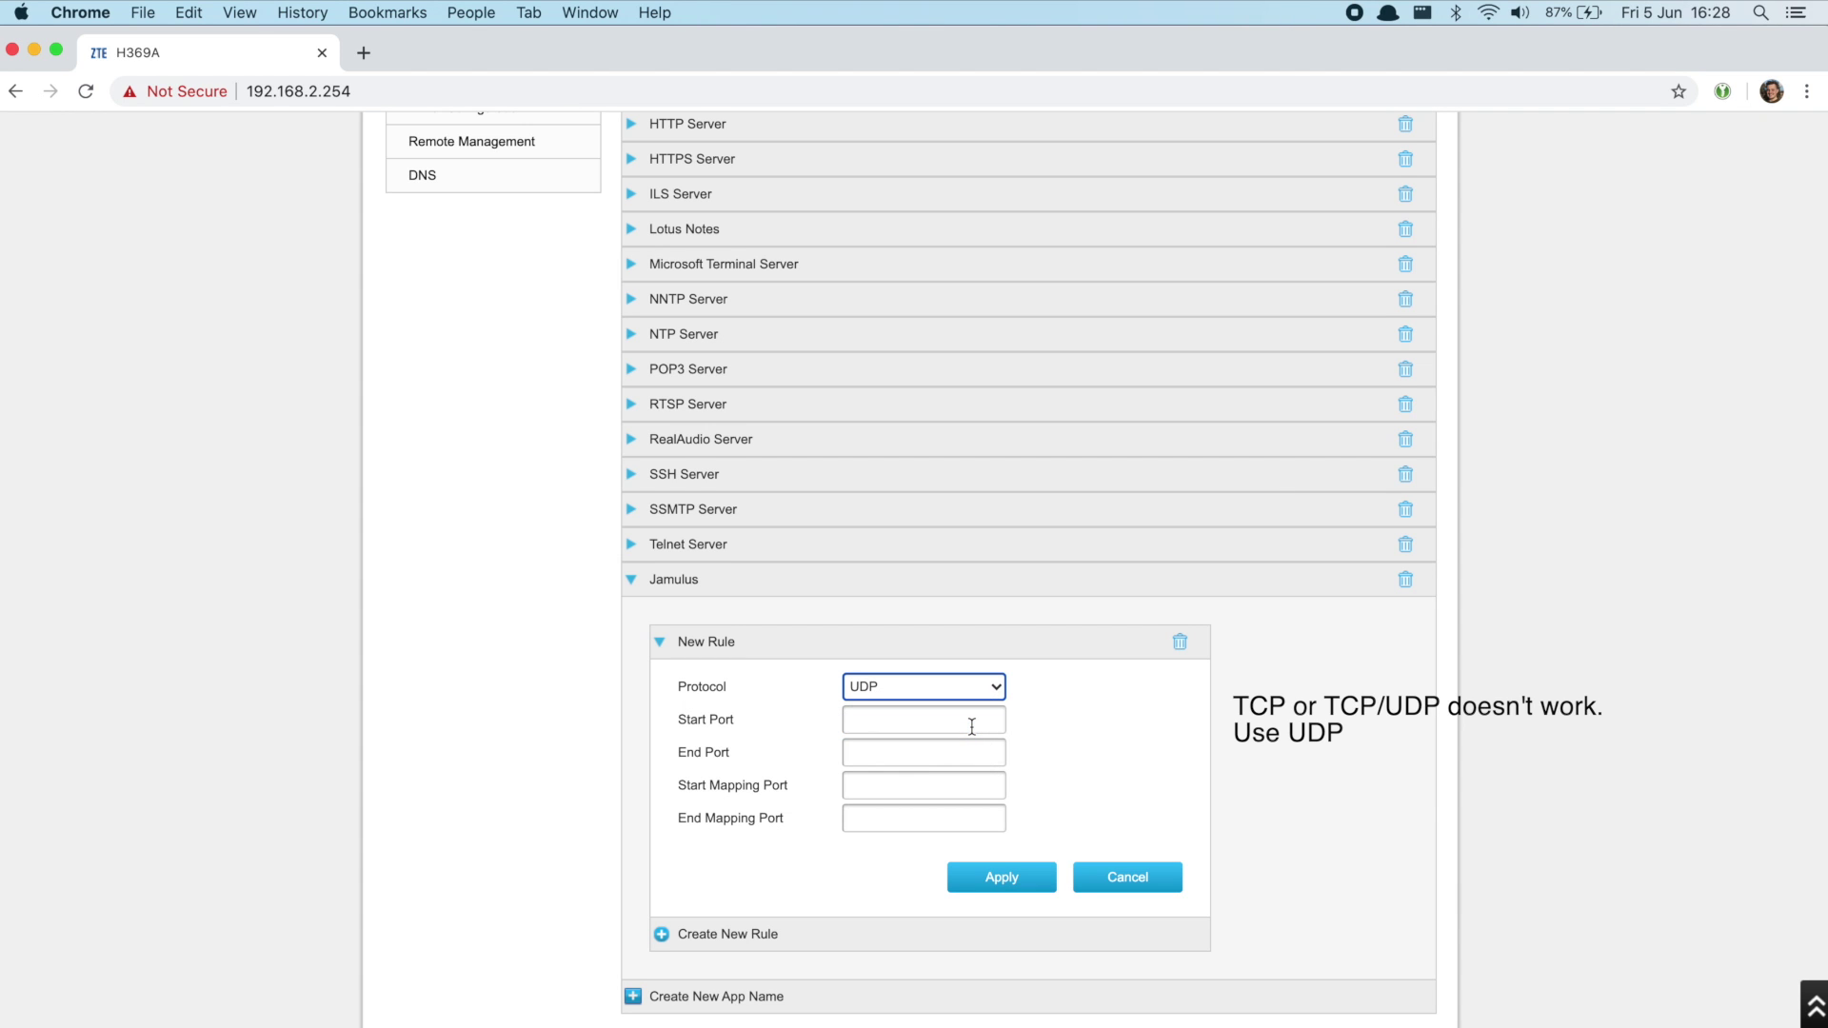
{"action": "left_click", "coordinate": [973, 723]}
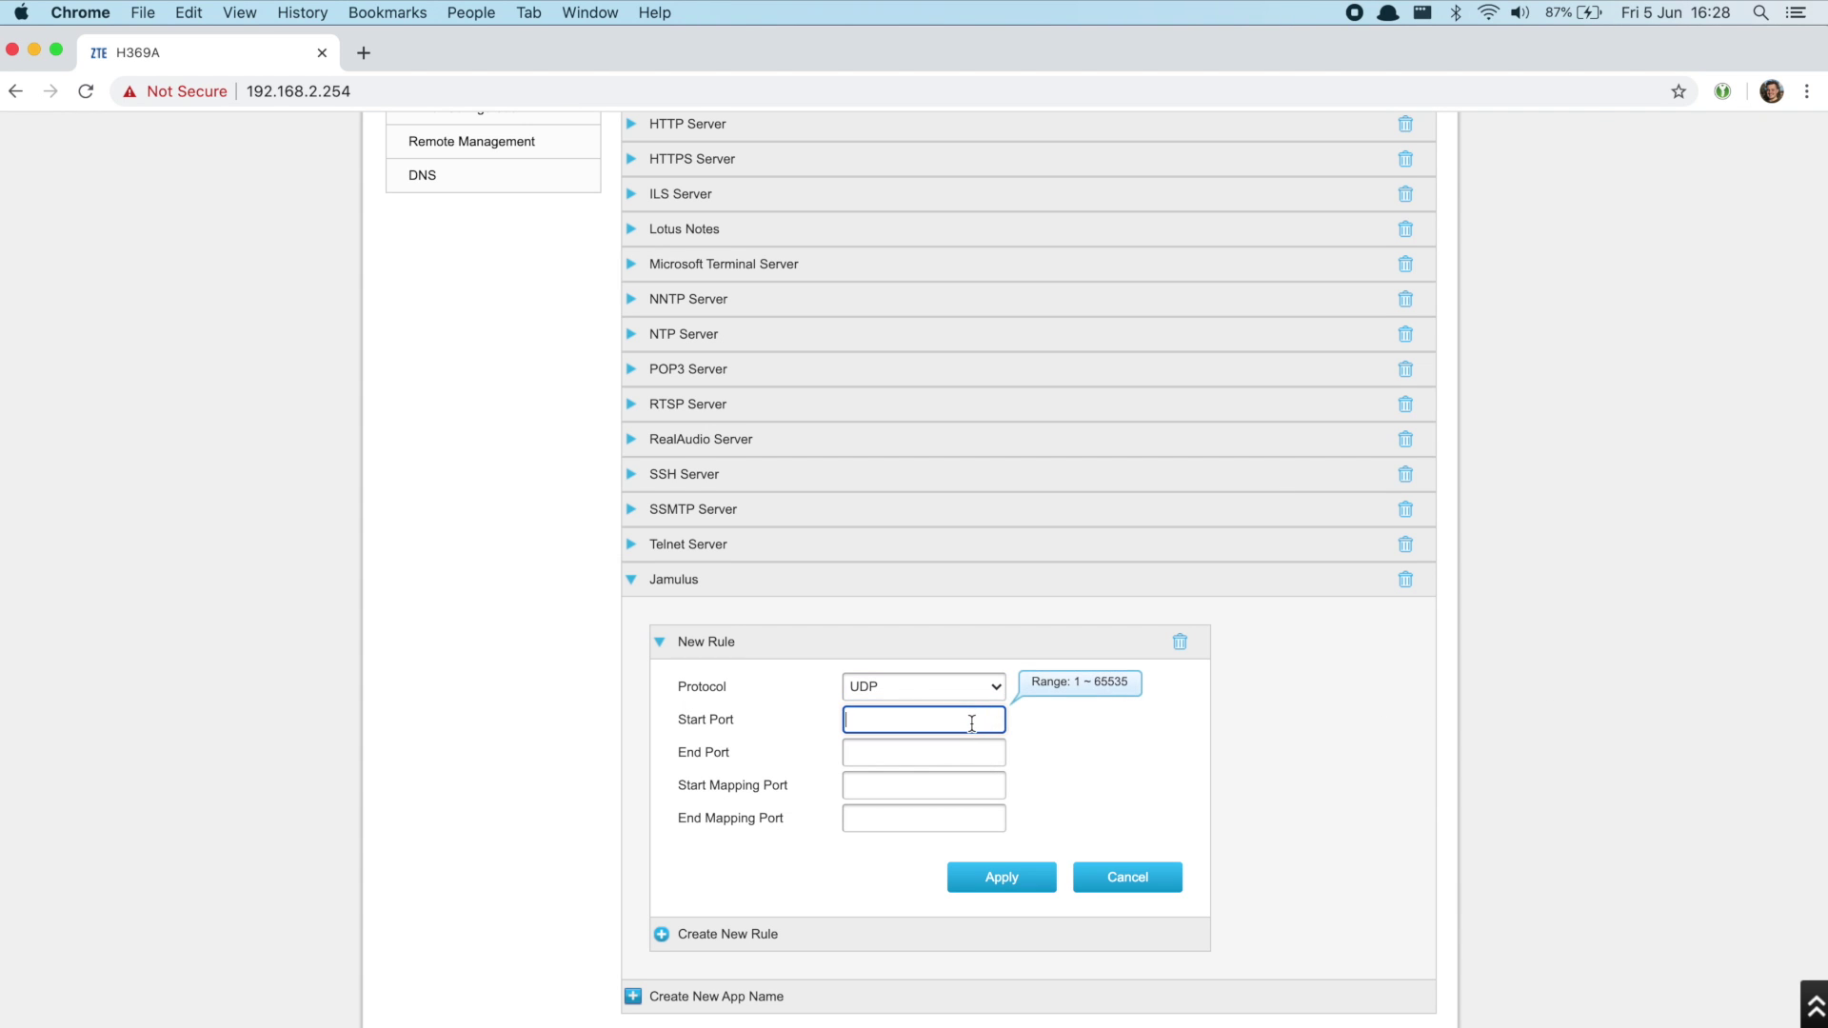
{"action": "type", "text": "22124"}
{"action": "key", "text": "Tab"}
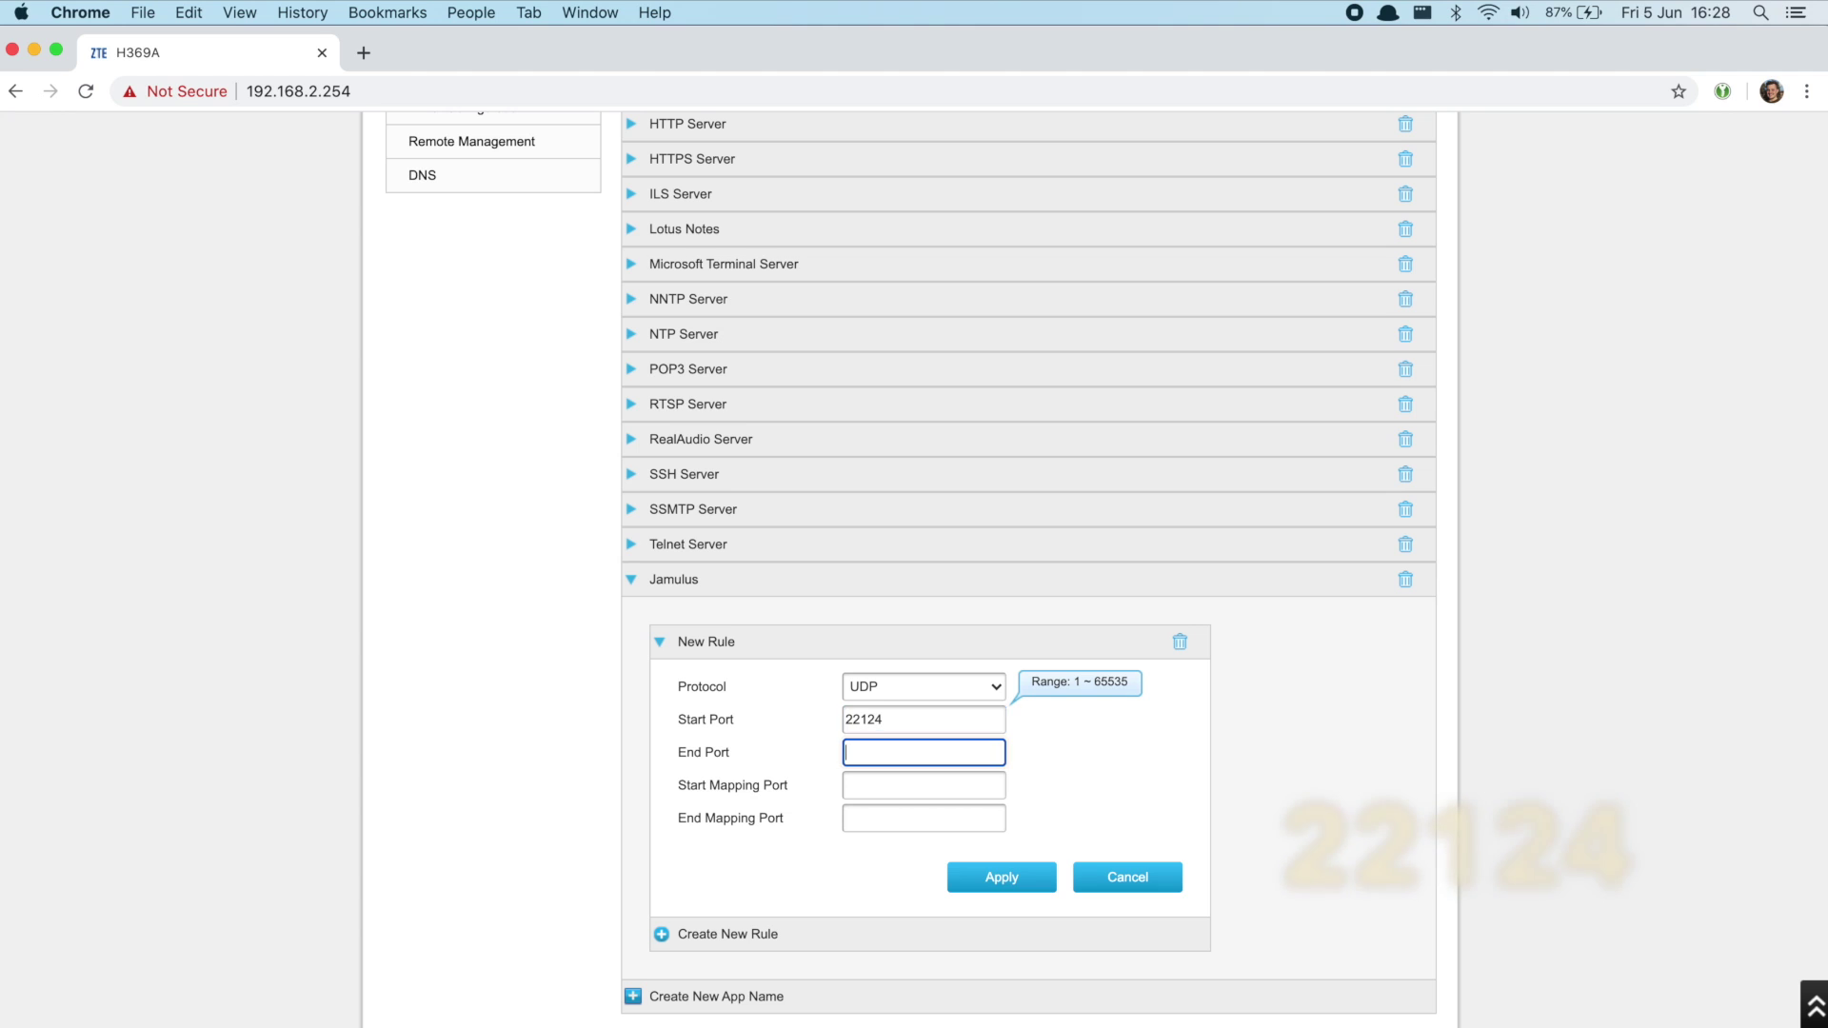
{"action": "type", "text": "22124"}
{"action": "key", "text": "Tab"}
{"action": "type", "text": "22124"}
{"action": "key", "text": "Tab"}
{"action": "type", "text": "22124"}
{"action": "left_click", "coordinate": [1003, 874]}
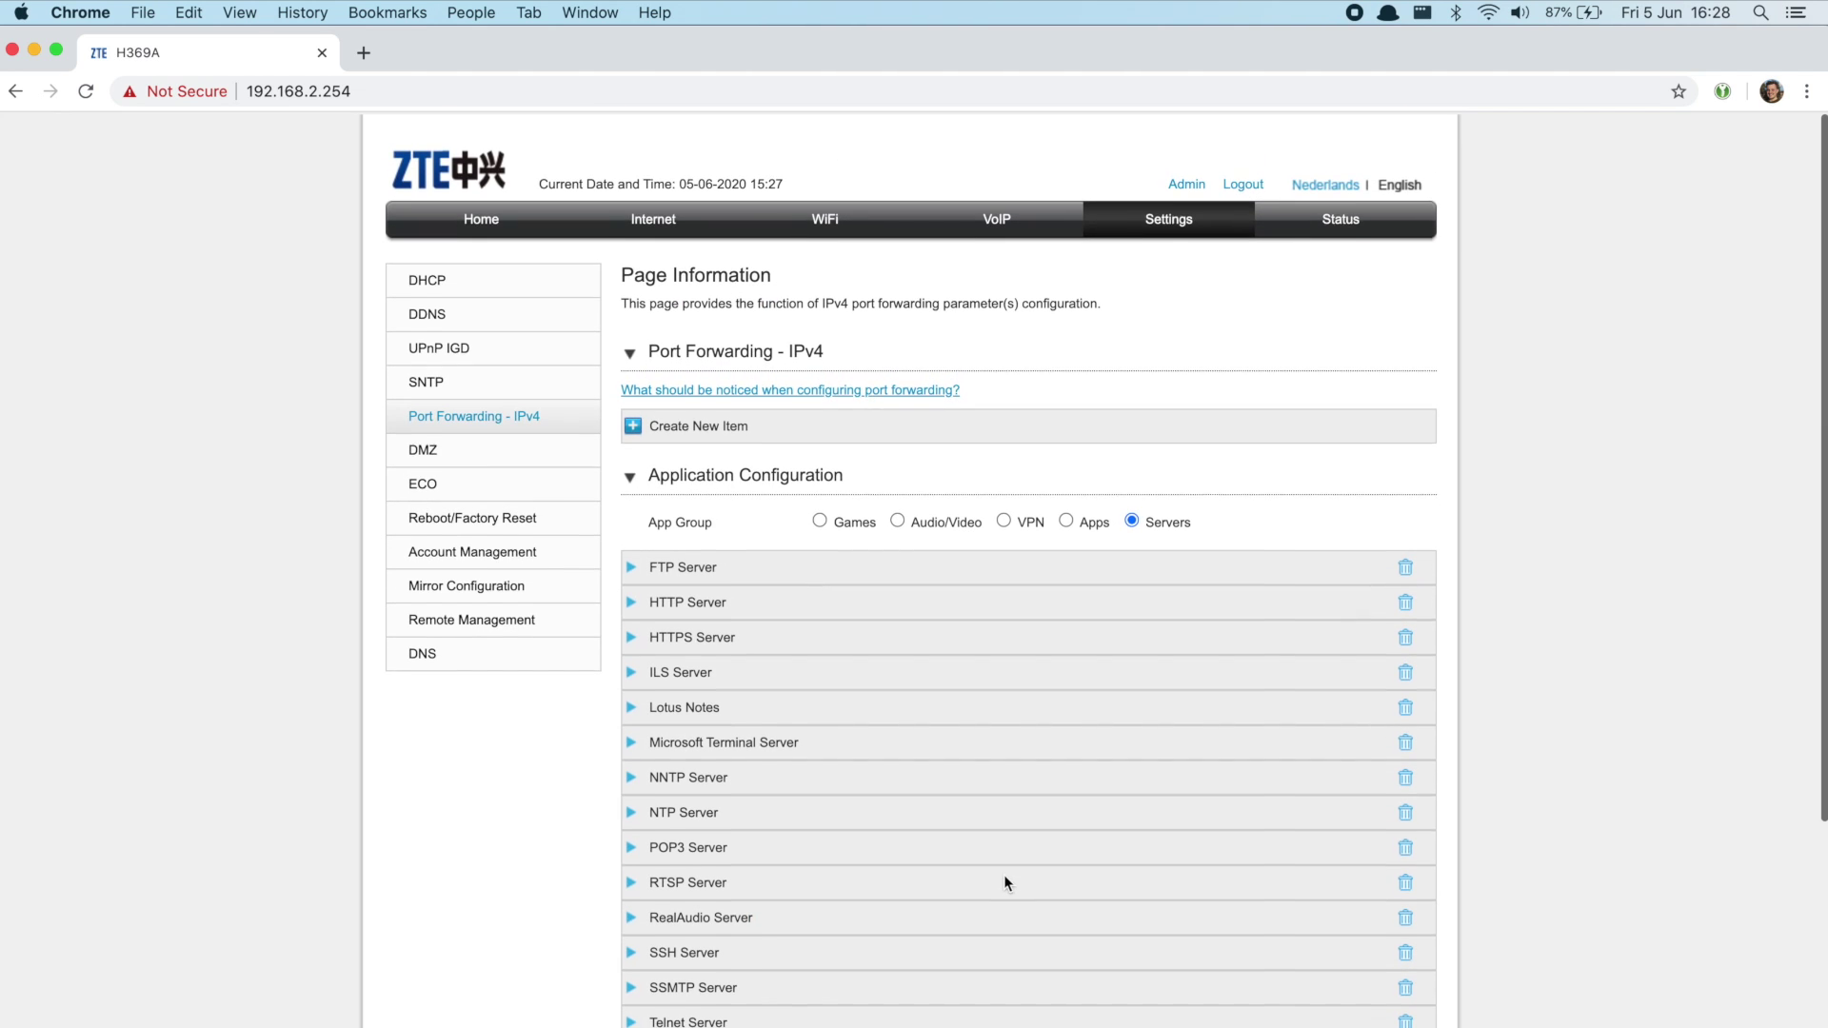
Create a port forwarding item for the Jamulus app with LAN host 192.168.2.90 and apply it
{"action": "left_click", "coordinate": [680, 429]}
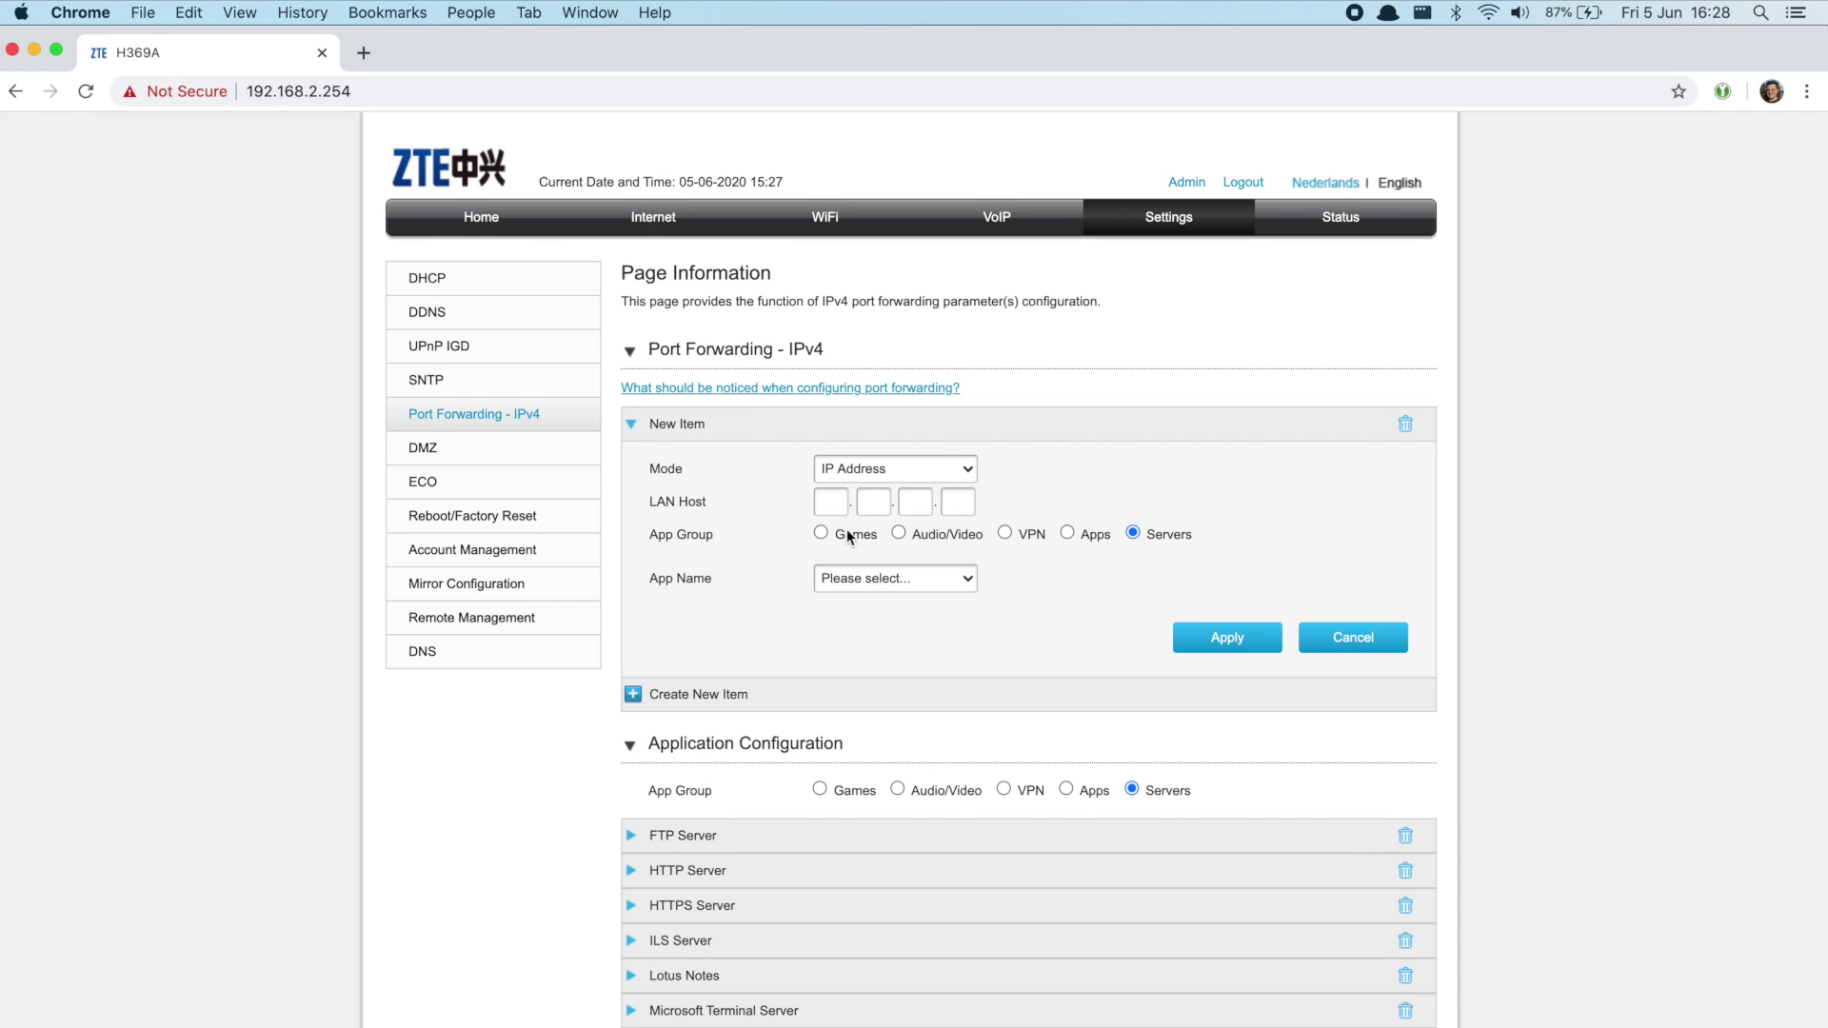
{"action": "left_click", "coordinate": [871, 579]}
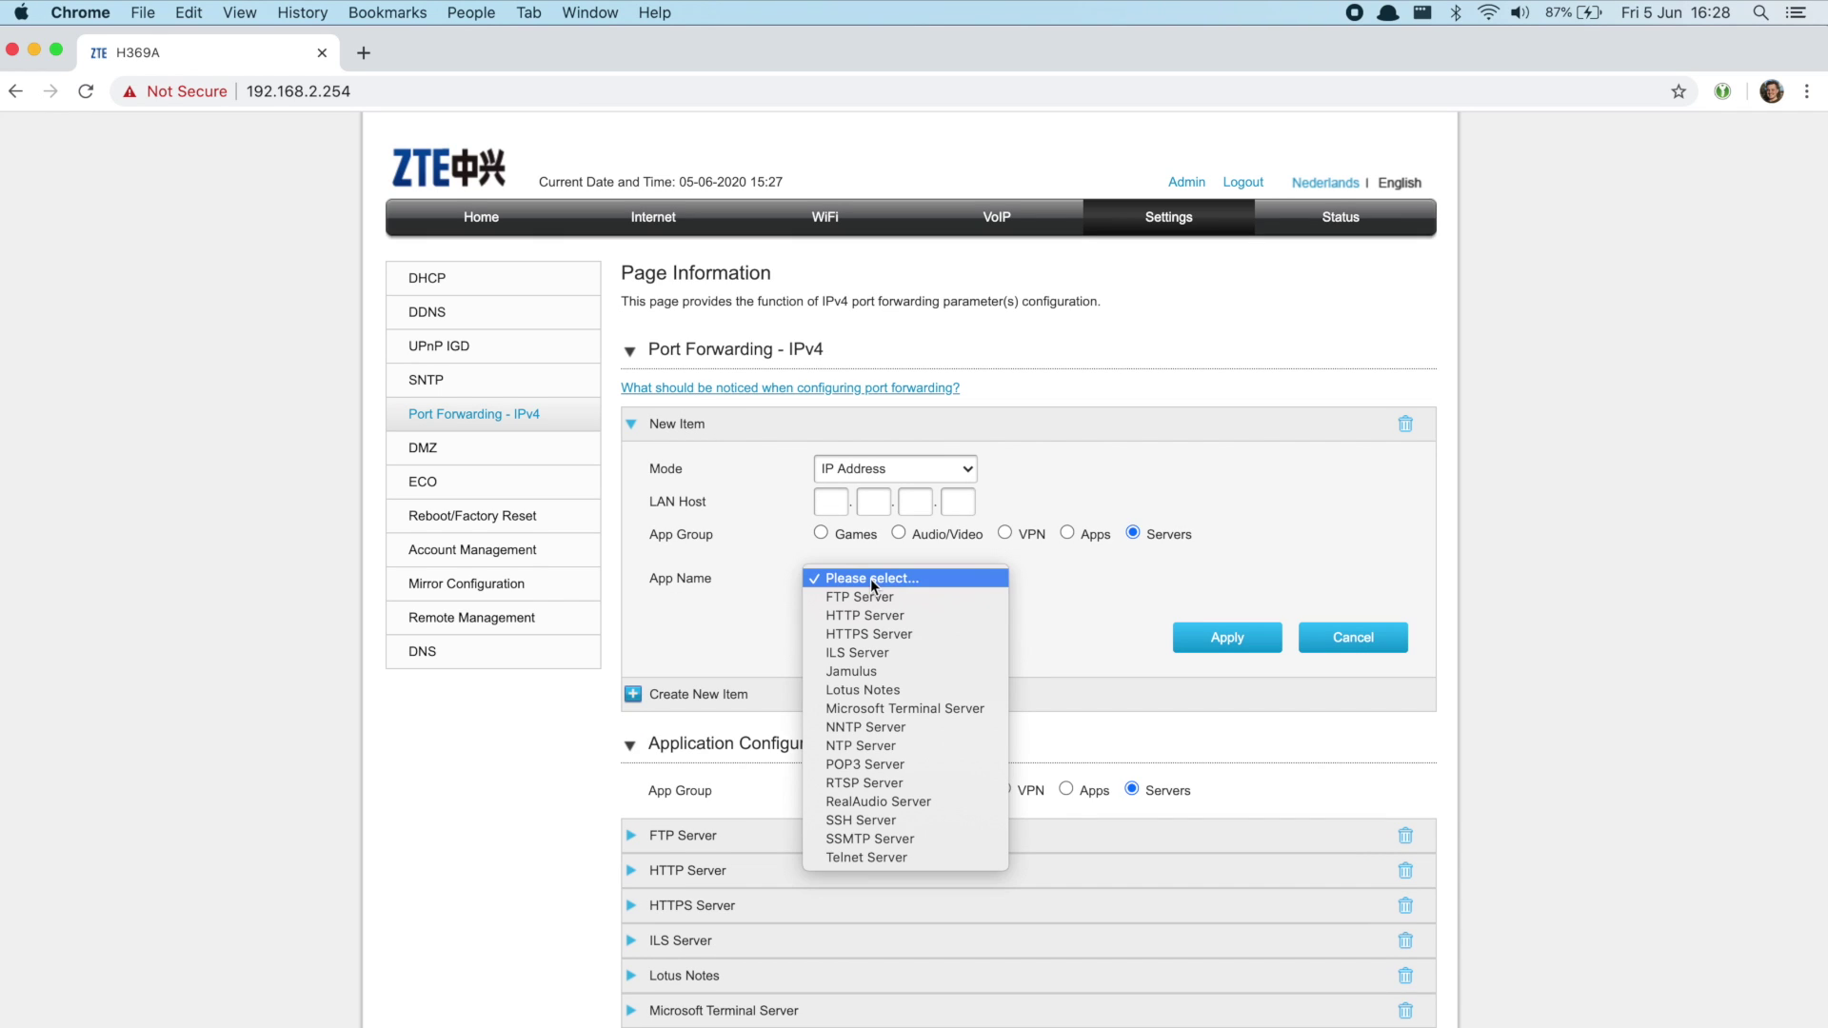
{"action": "left_click", "coordinate": [878, 670]}
{"action": "left_click", "coordinate": [840, 505]}
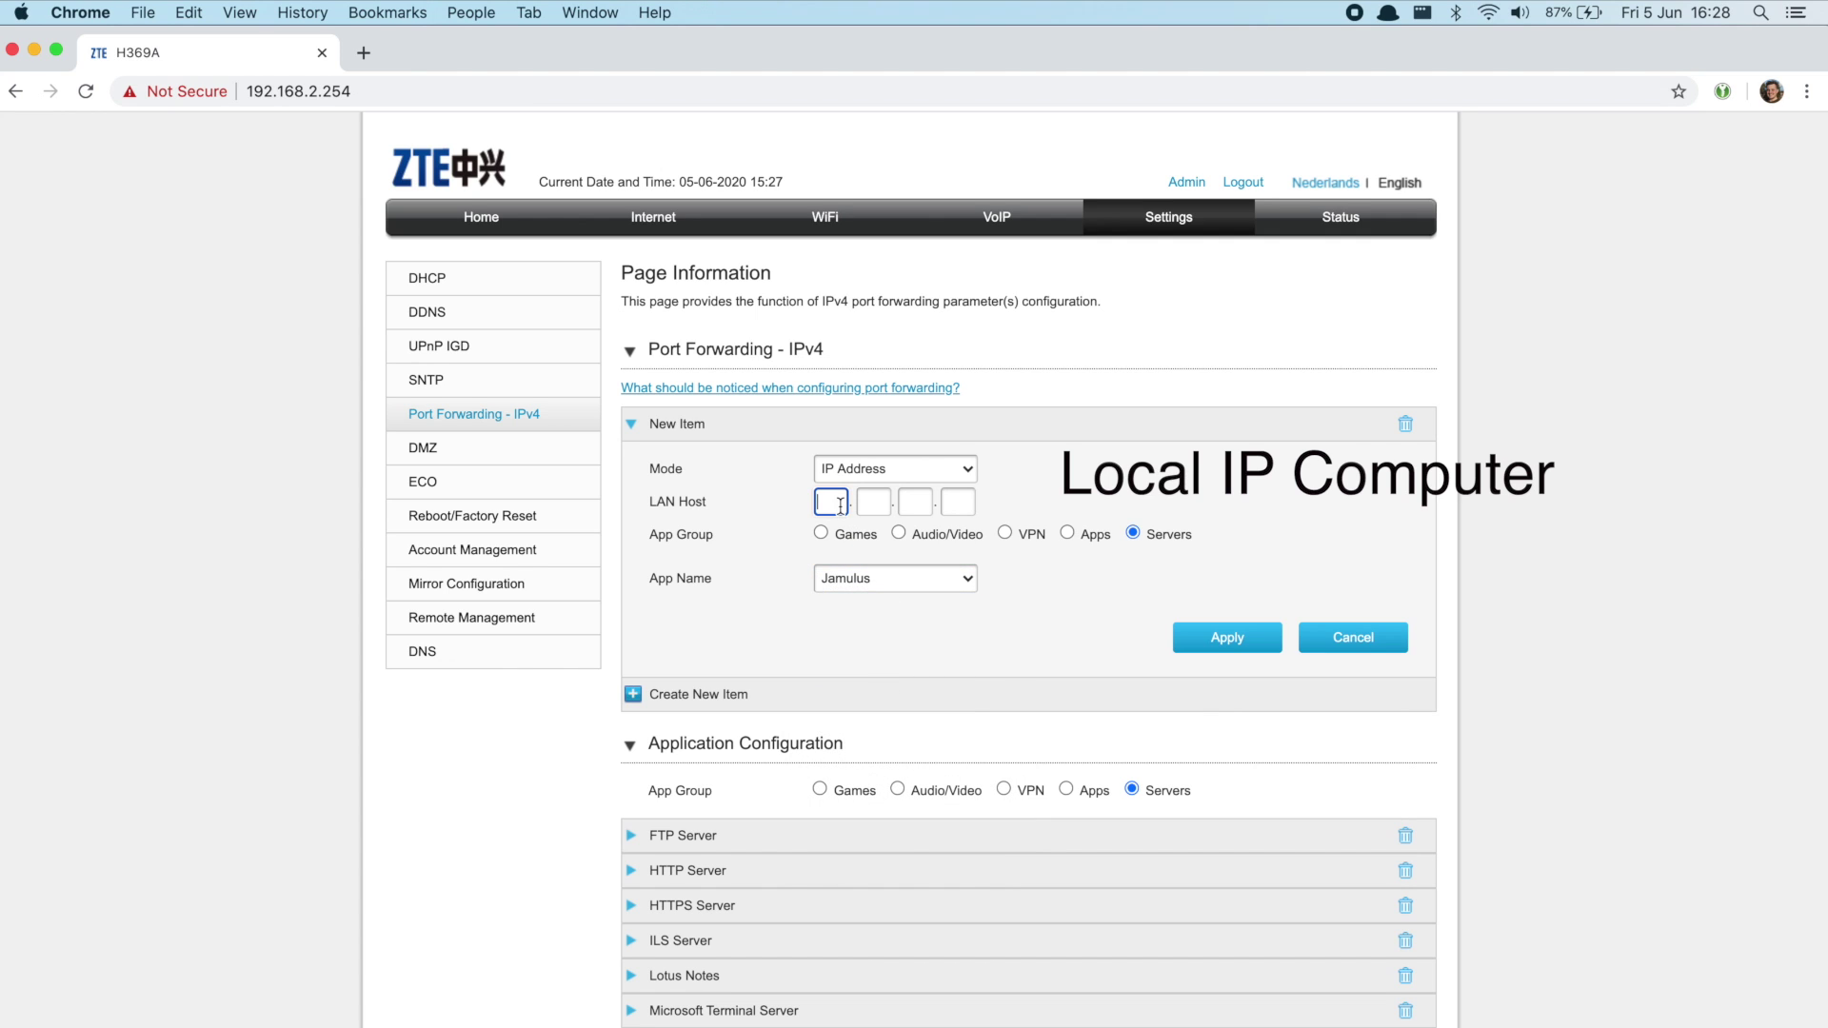
{"action": "key", "text": "ctrl+Up"}
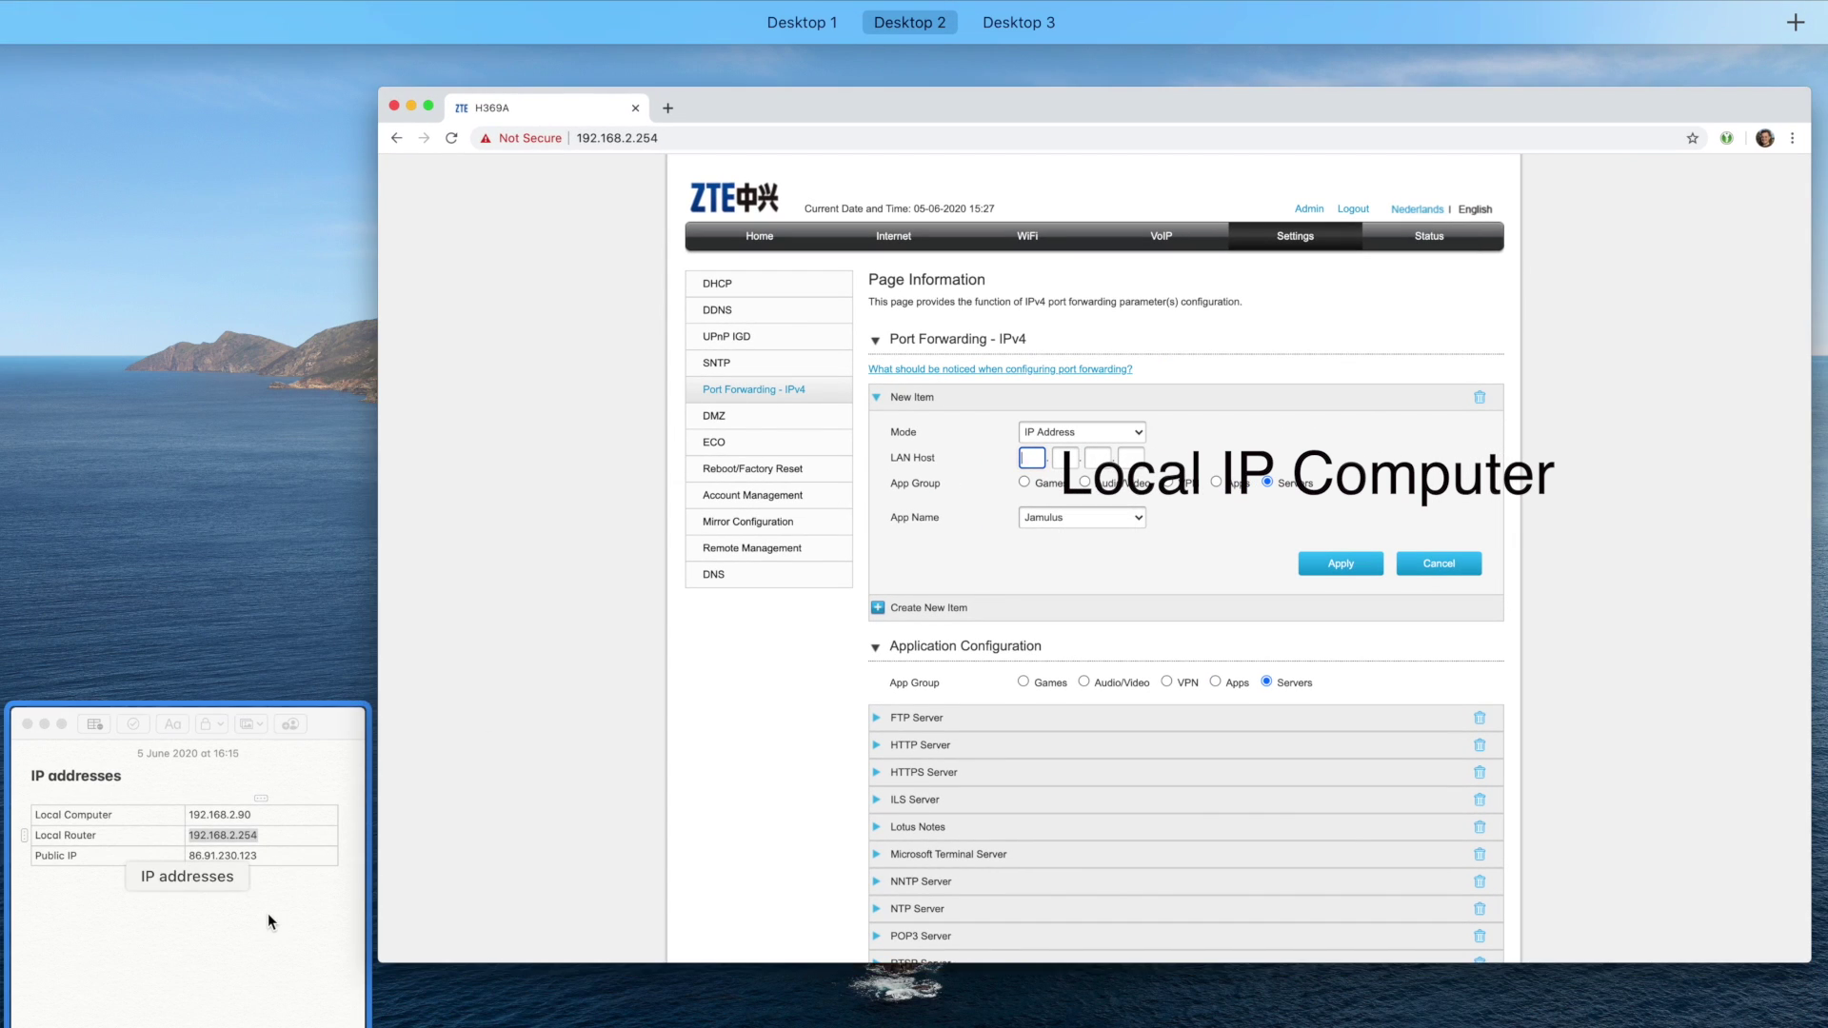
{"action": "left_click", "coordinate": [267, 912]}
{"action": "left_click", "coordinate": [339, 553]}
{"action": "key", "text": "super+Tab"}
{"action": "type", "text": "192.168.2.90"}
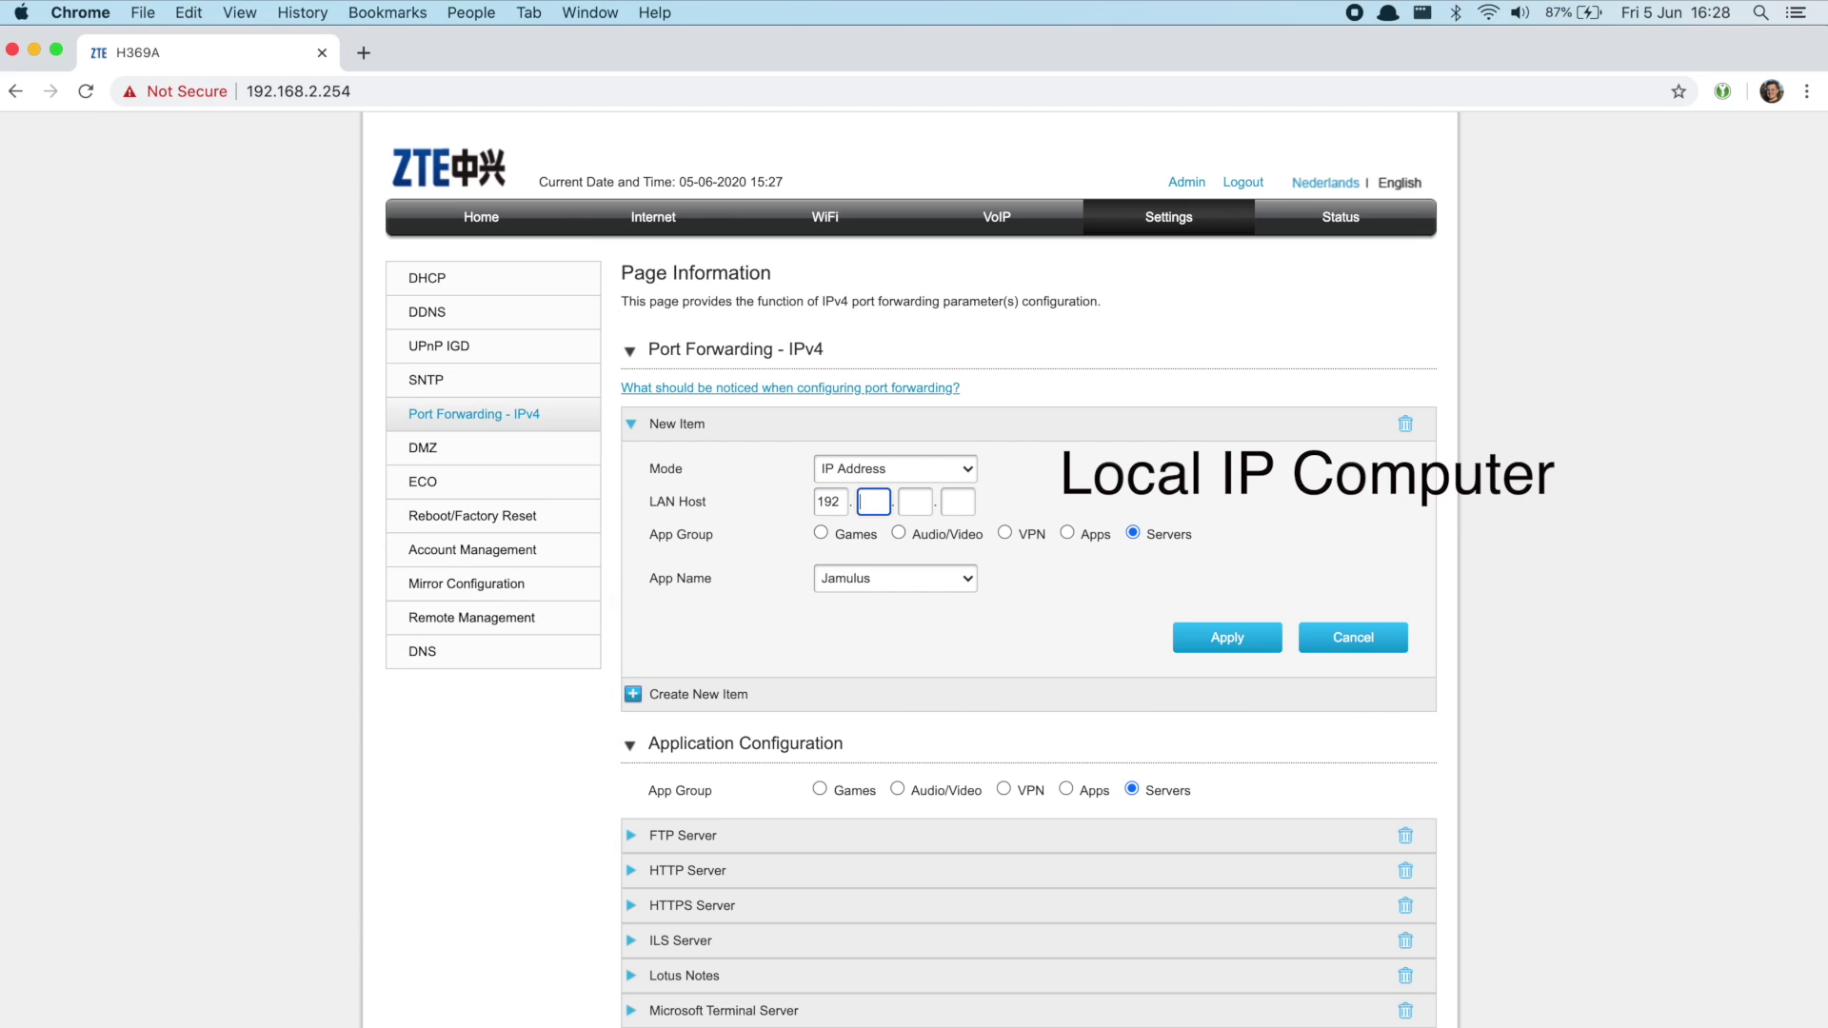
{"action": "left_click", "coordinate": [1235, 640]}
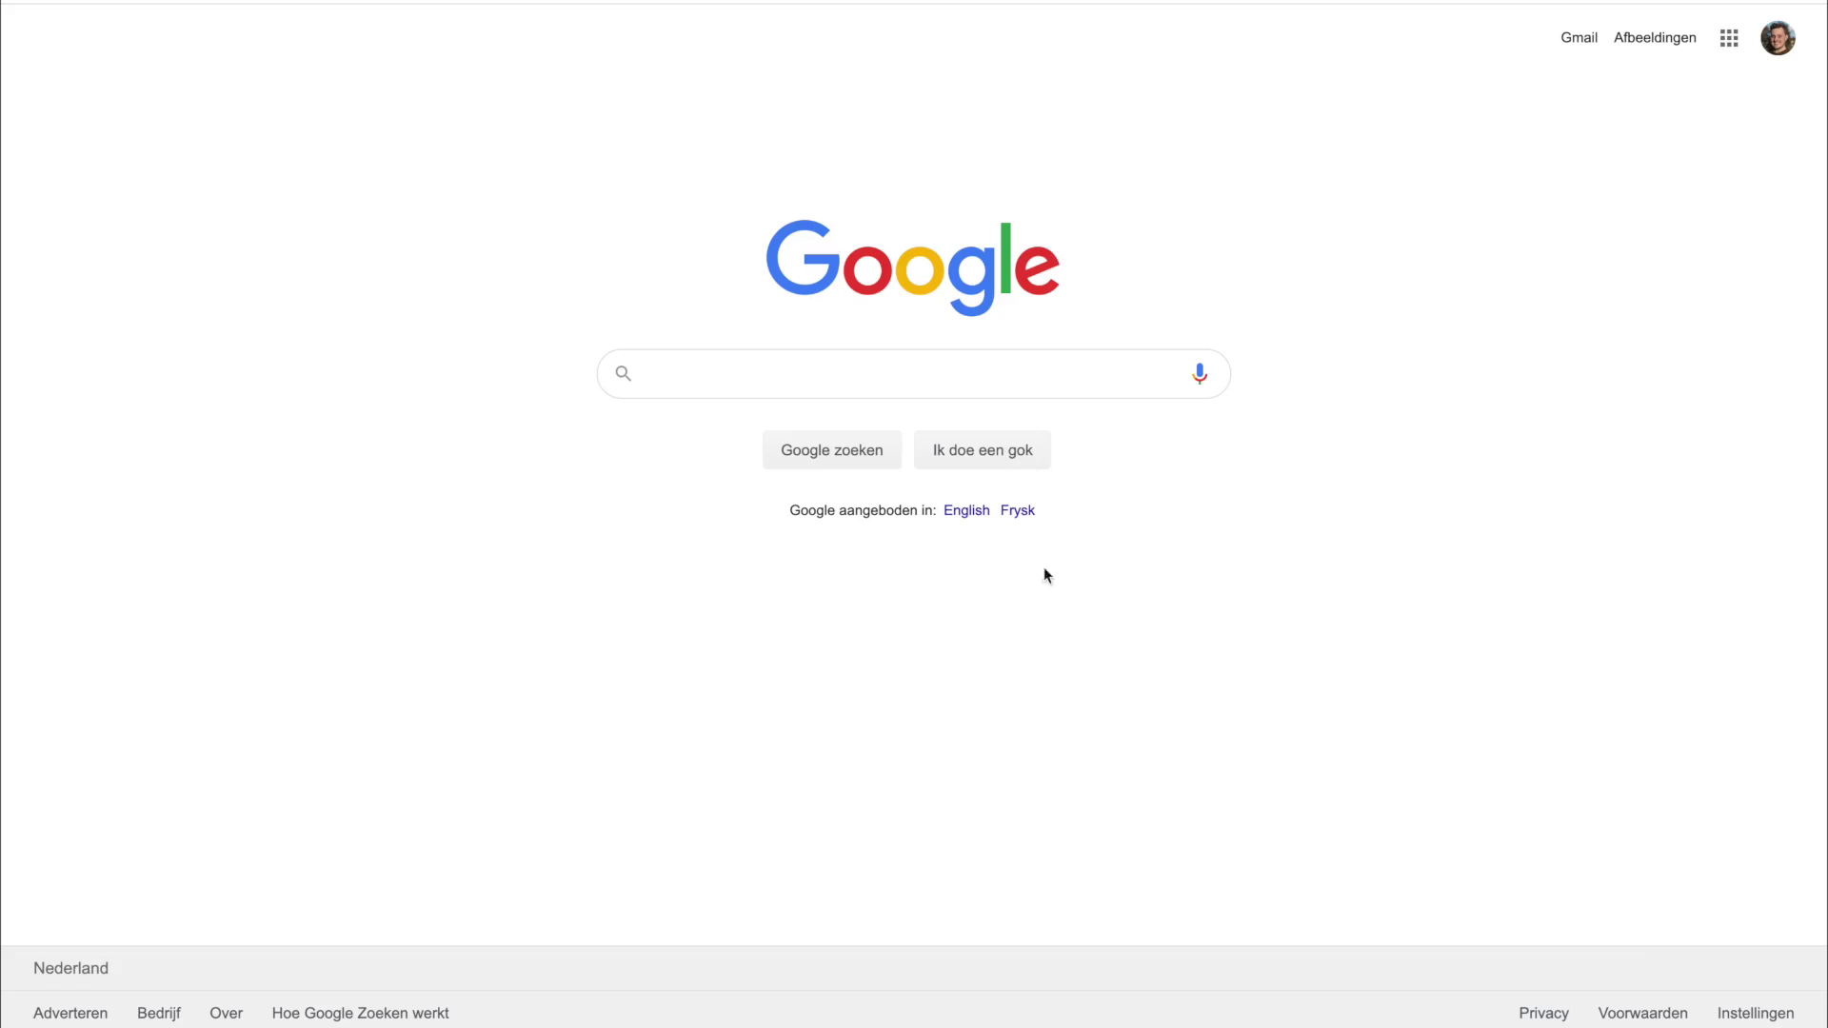
Search Google for jamulus, open the Jamulus Software site and download the Mac installer
{"action": "left_click", "coordinate": [877, 385]}
{"action": "type", "text": "jamulus"}
{"action": "key", "text": "Return"}
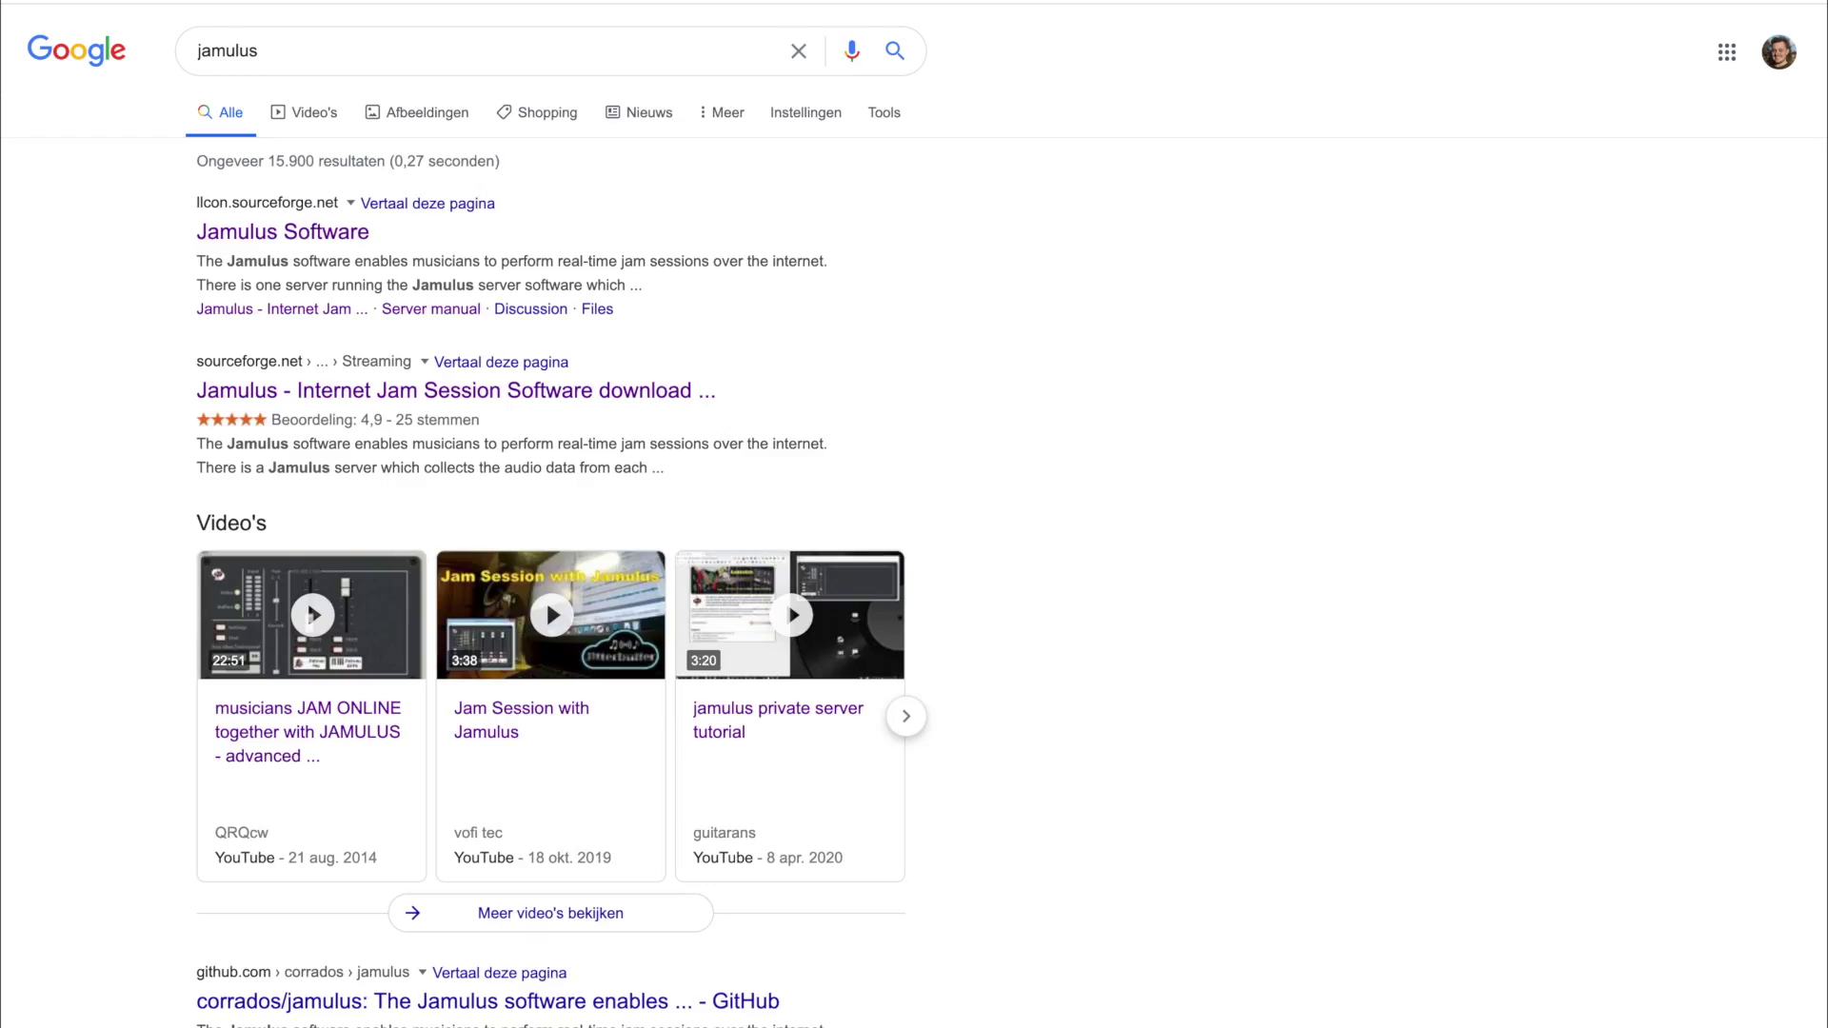
{"action": "left_click", "coordinate": [301, 233]}
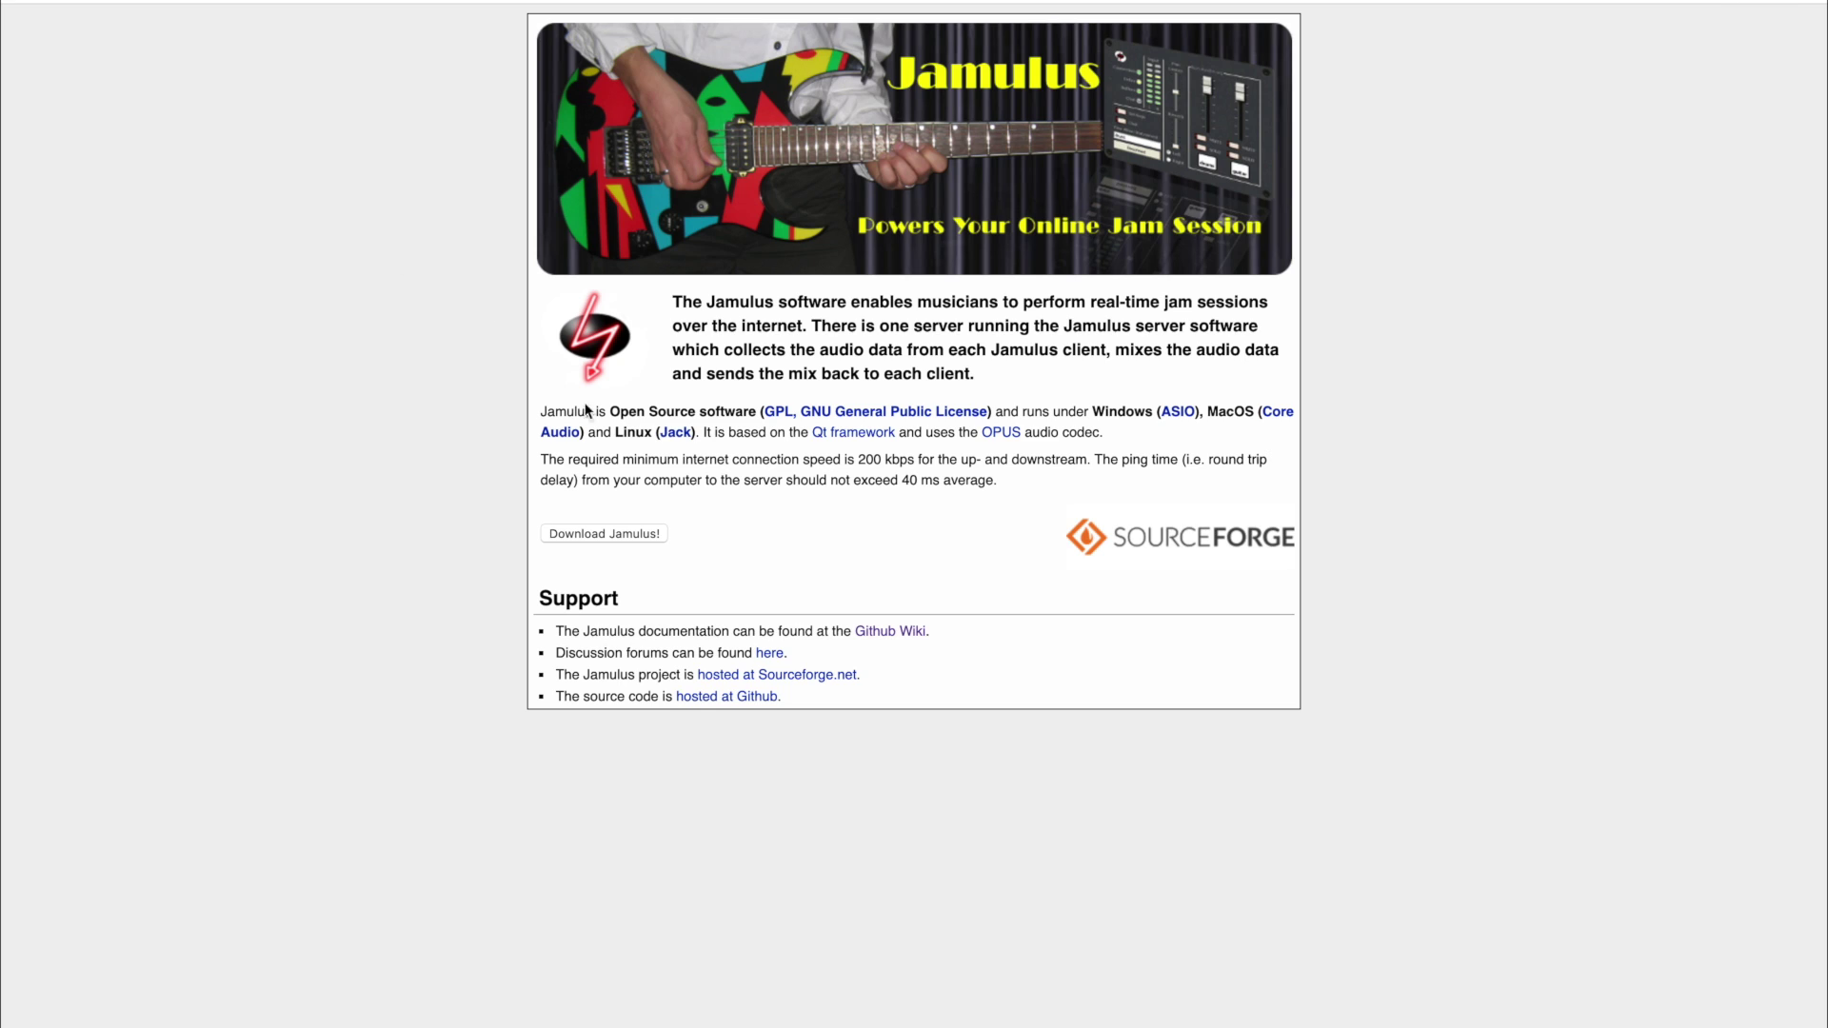
{"action": "left_click", "coordinate": [640, 527]}
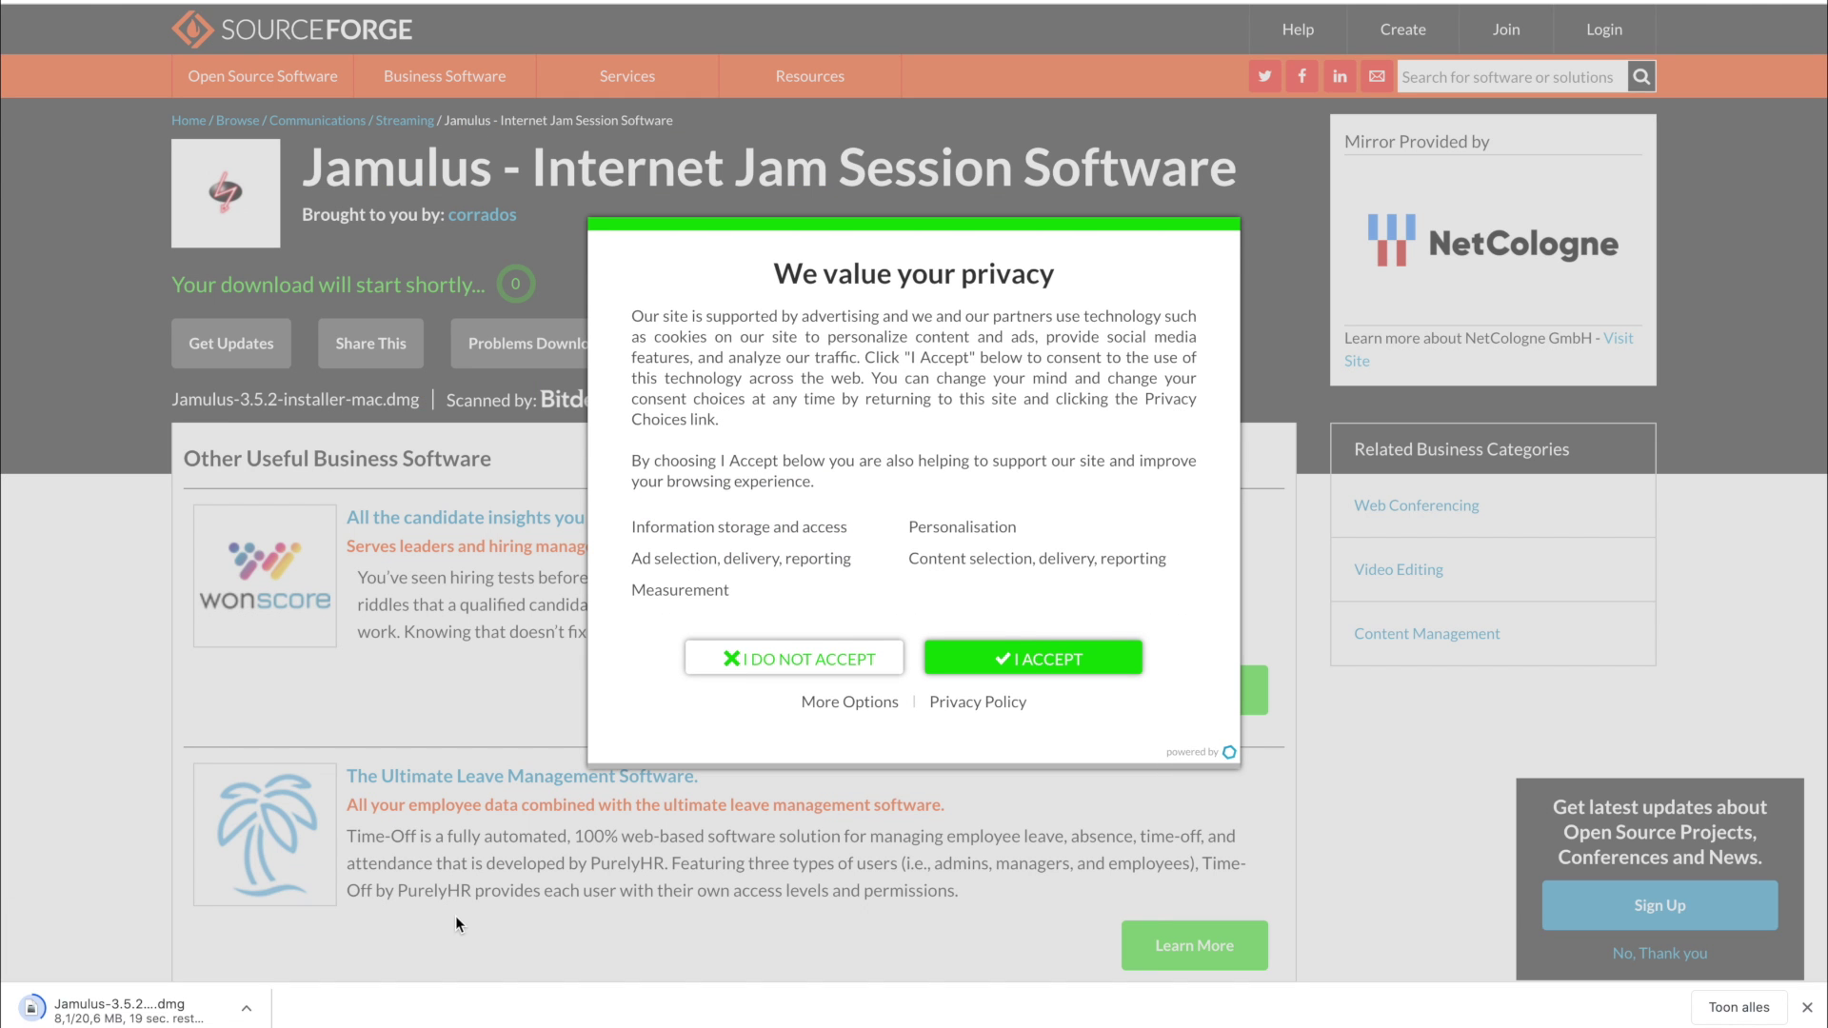
Open the downloaded Jamulus-3.5.2 disk image and copy Jamulus and JamulusServer into the Applications folder
{"action": "left_click", "coordinate": [184, 1008]}
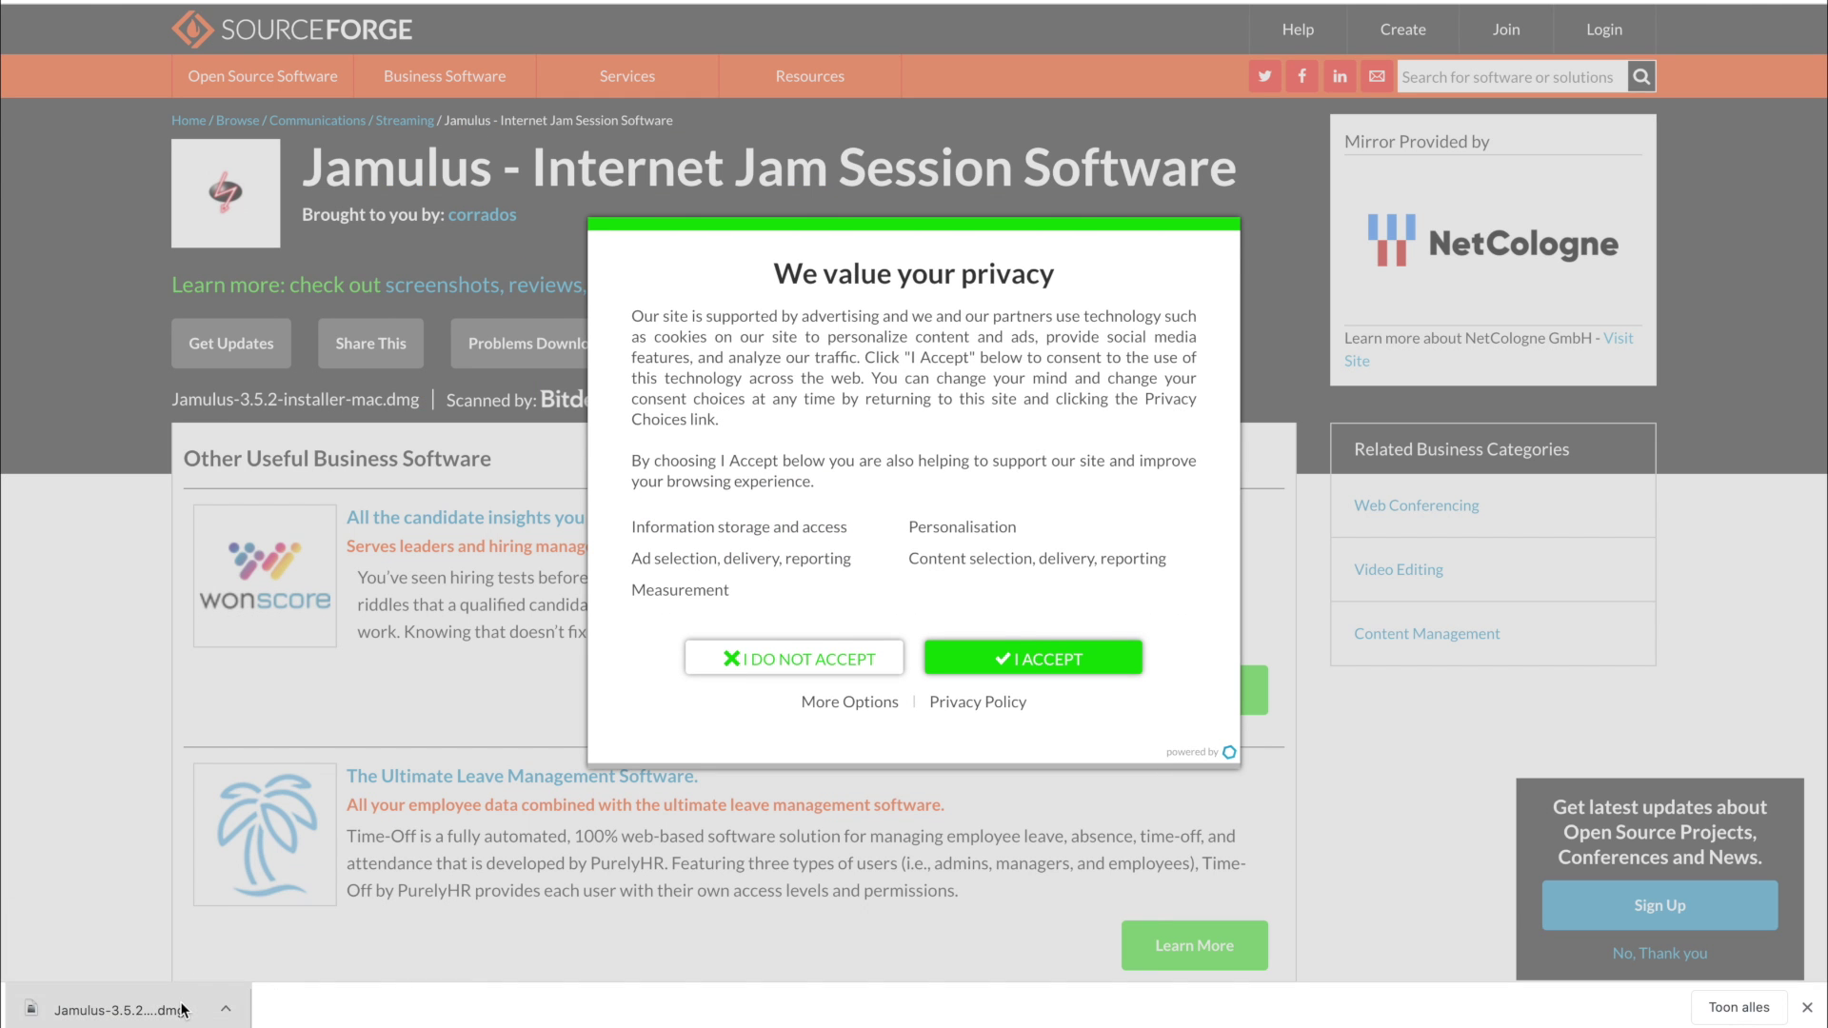
{"action": "left_click", "coordinate": [1208, 538]}
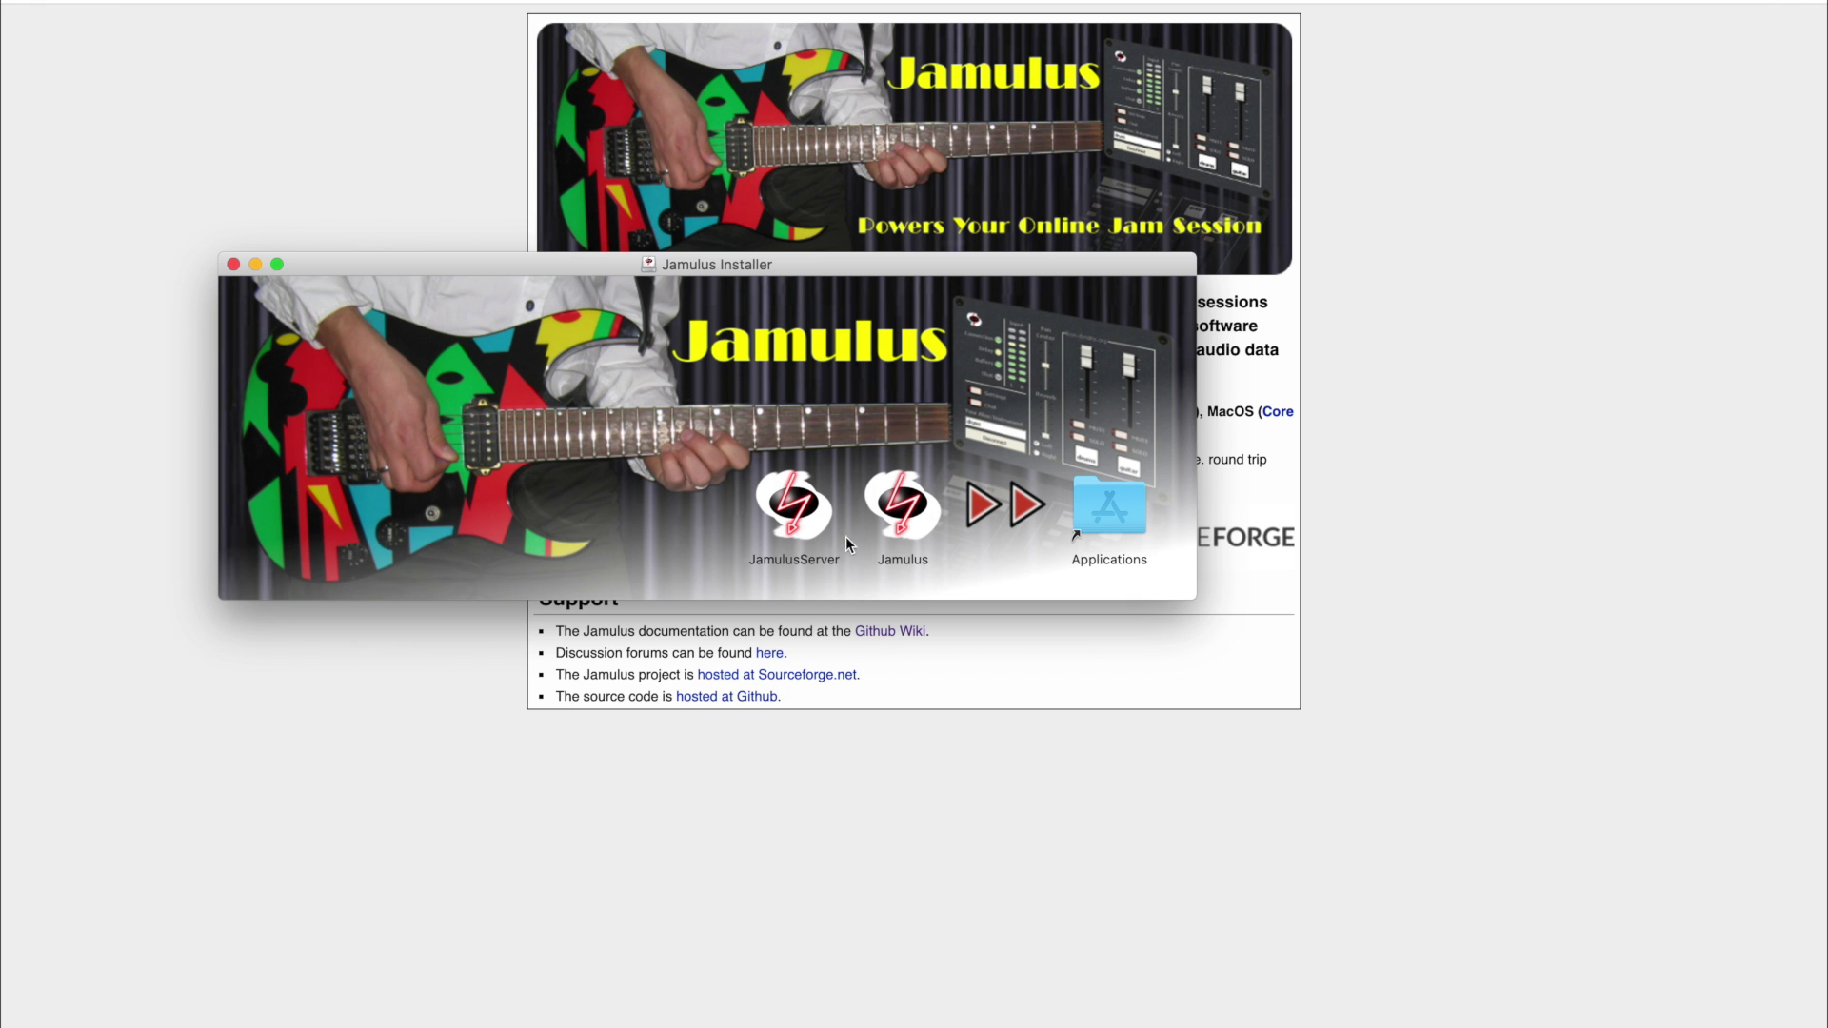
{"action": "left_click_drag", "start_coordinate": [900, 505], "coordinate": [1107, 505]}
{"action": "left_click_drag", "start_coordinate": [803, 507], "coordinate": [1100, 499]}
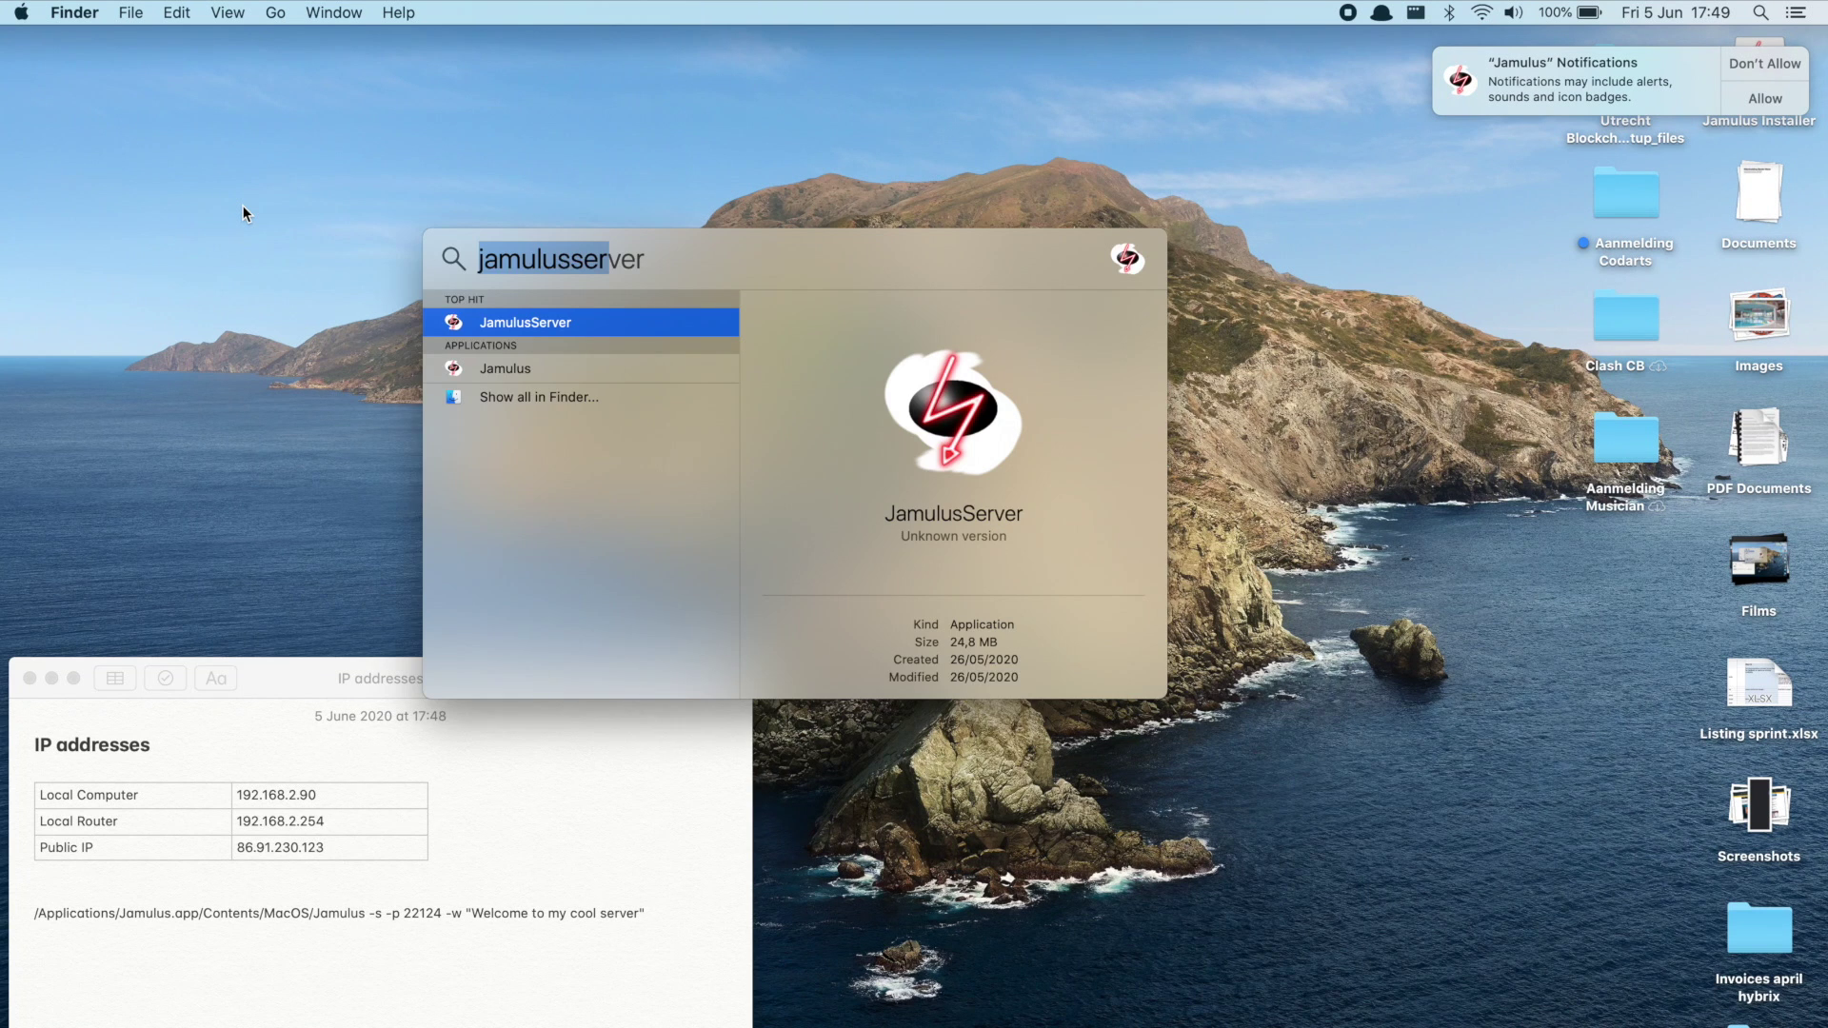
Launch the Jamulus client and open a Terminal window
{"action": "type", "text": "jamul"}
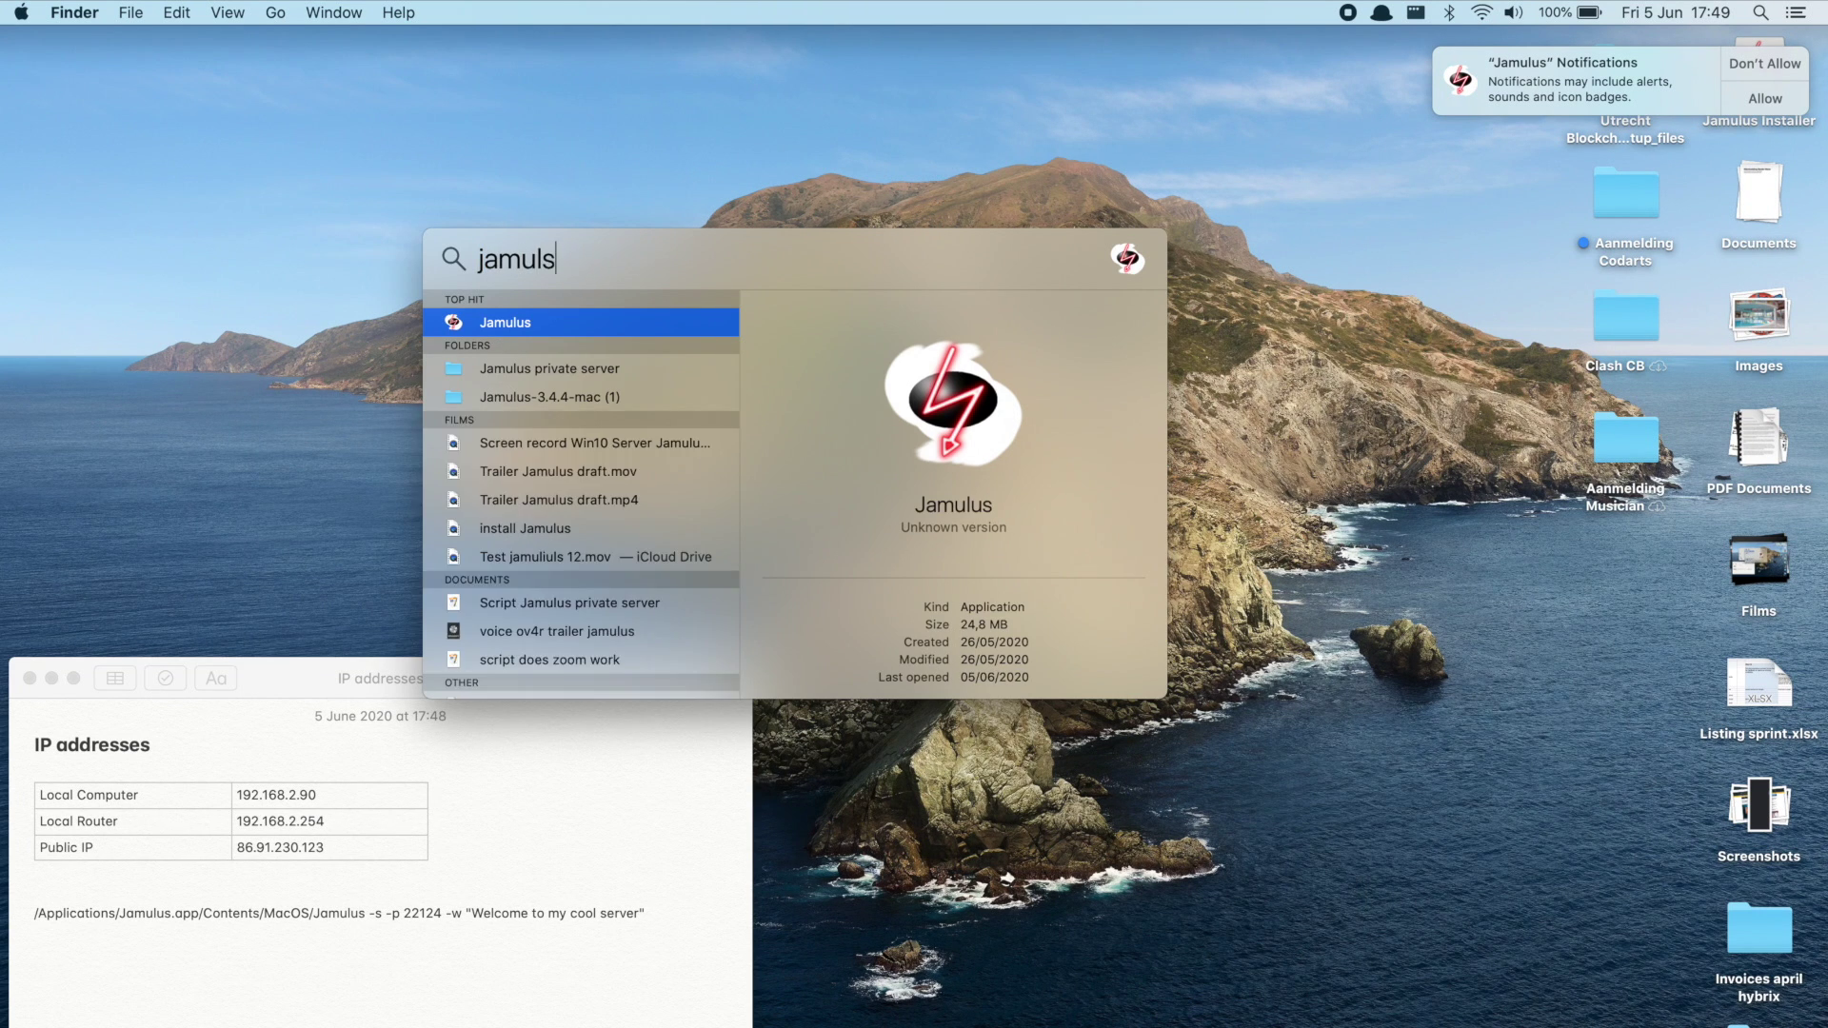
{"action": "key", "text": "Return"}
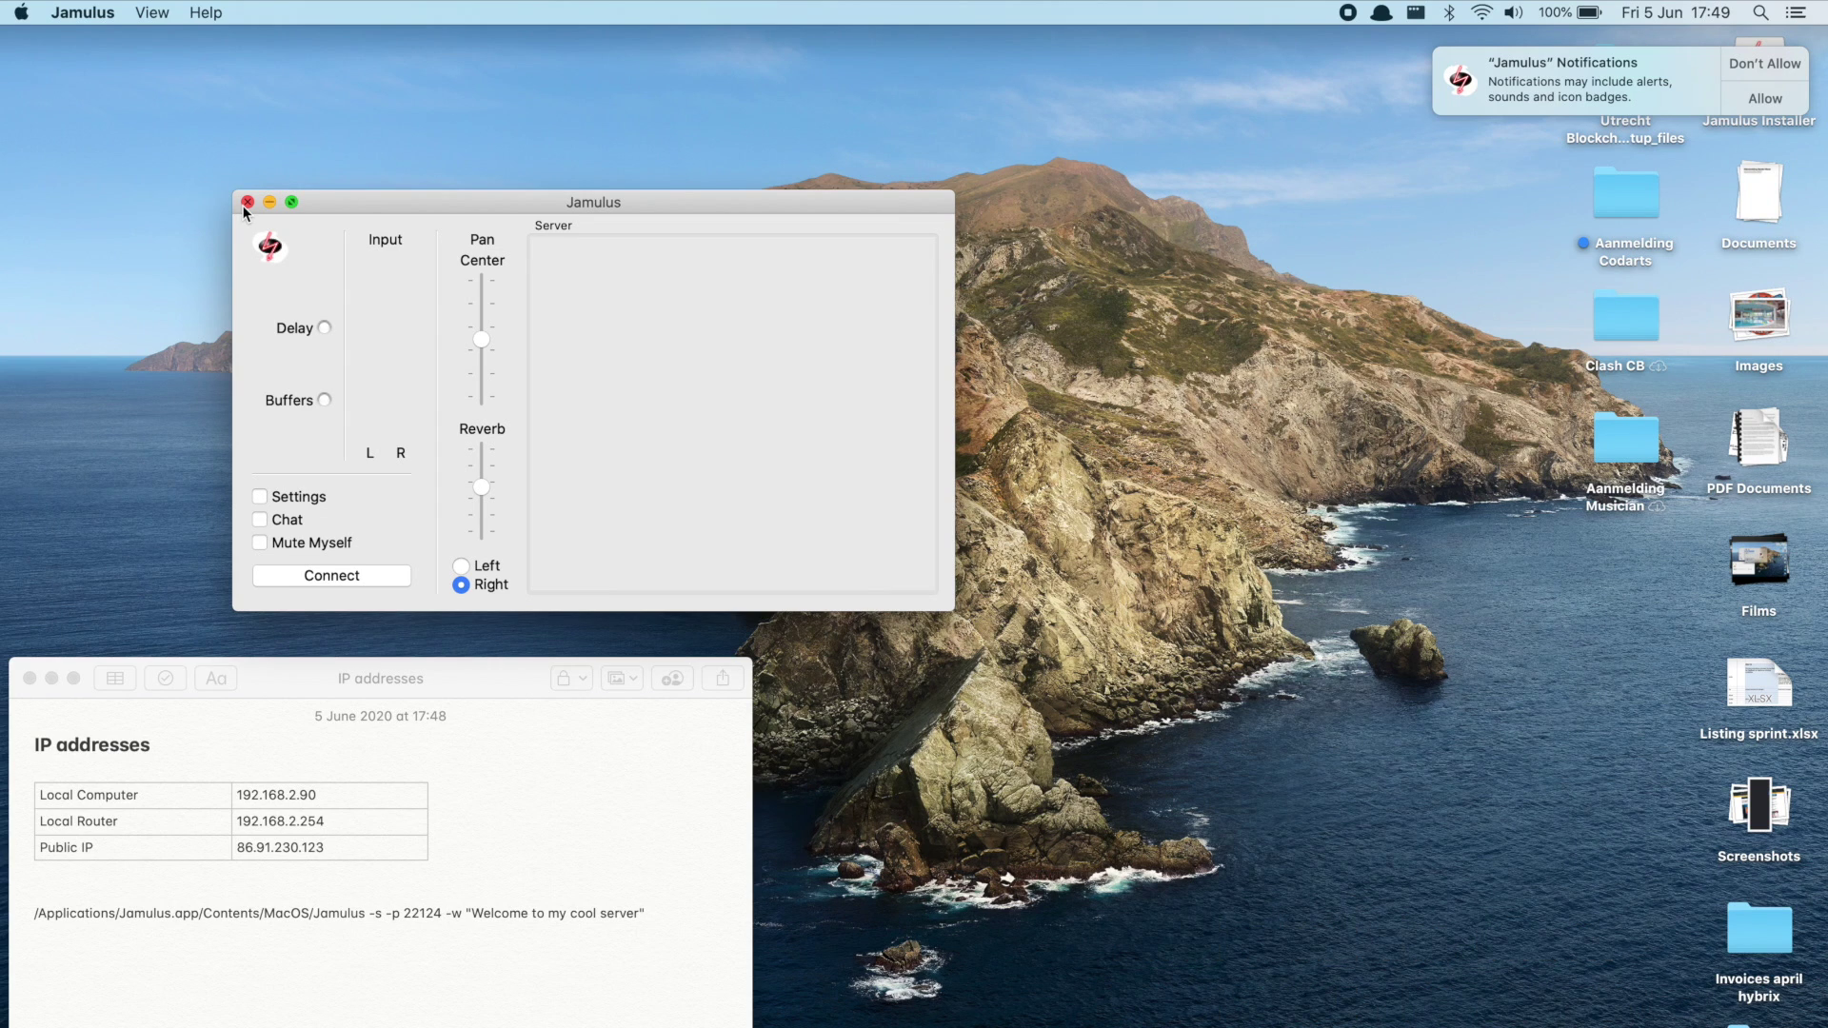
{"action": "key", "text": "super+space"}
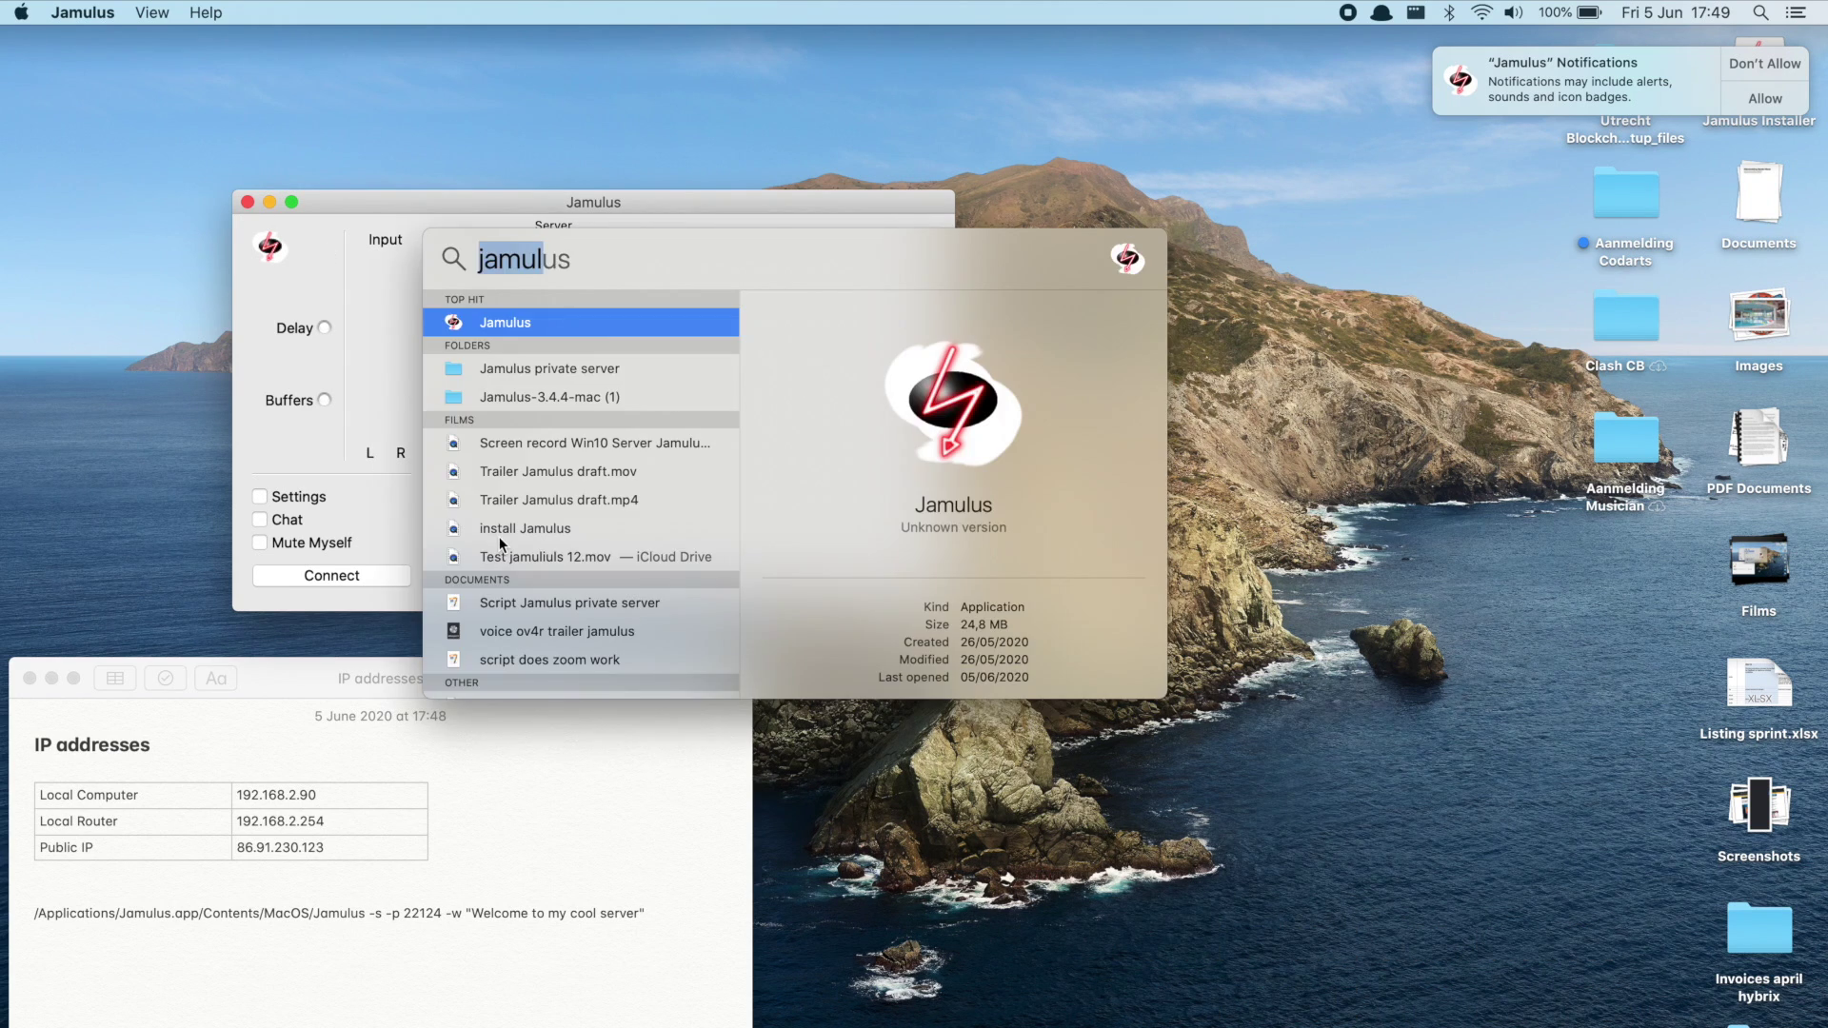
{"action": "type", "text": "terminal"}
{"action": "key", "text": "Return"}
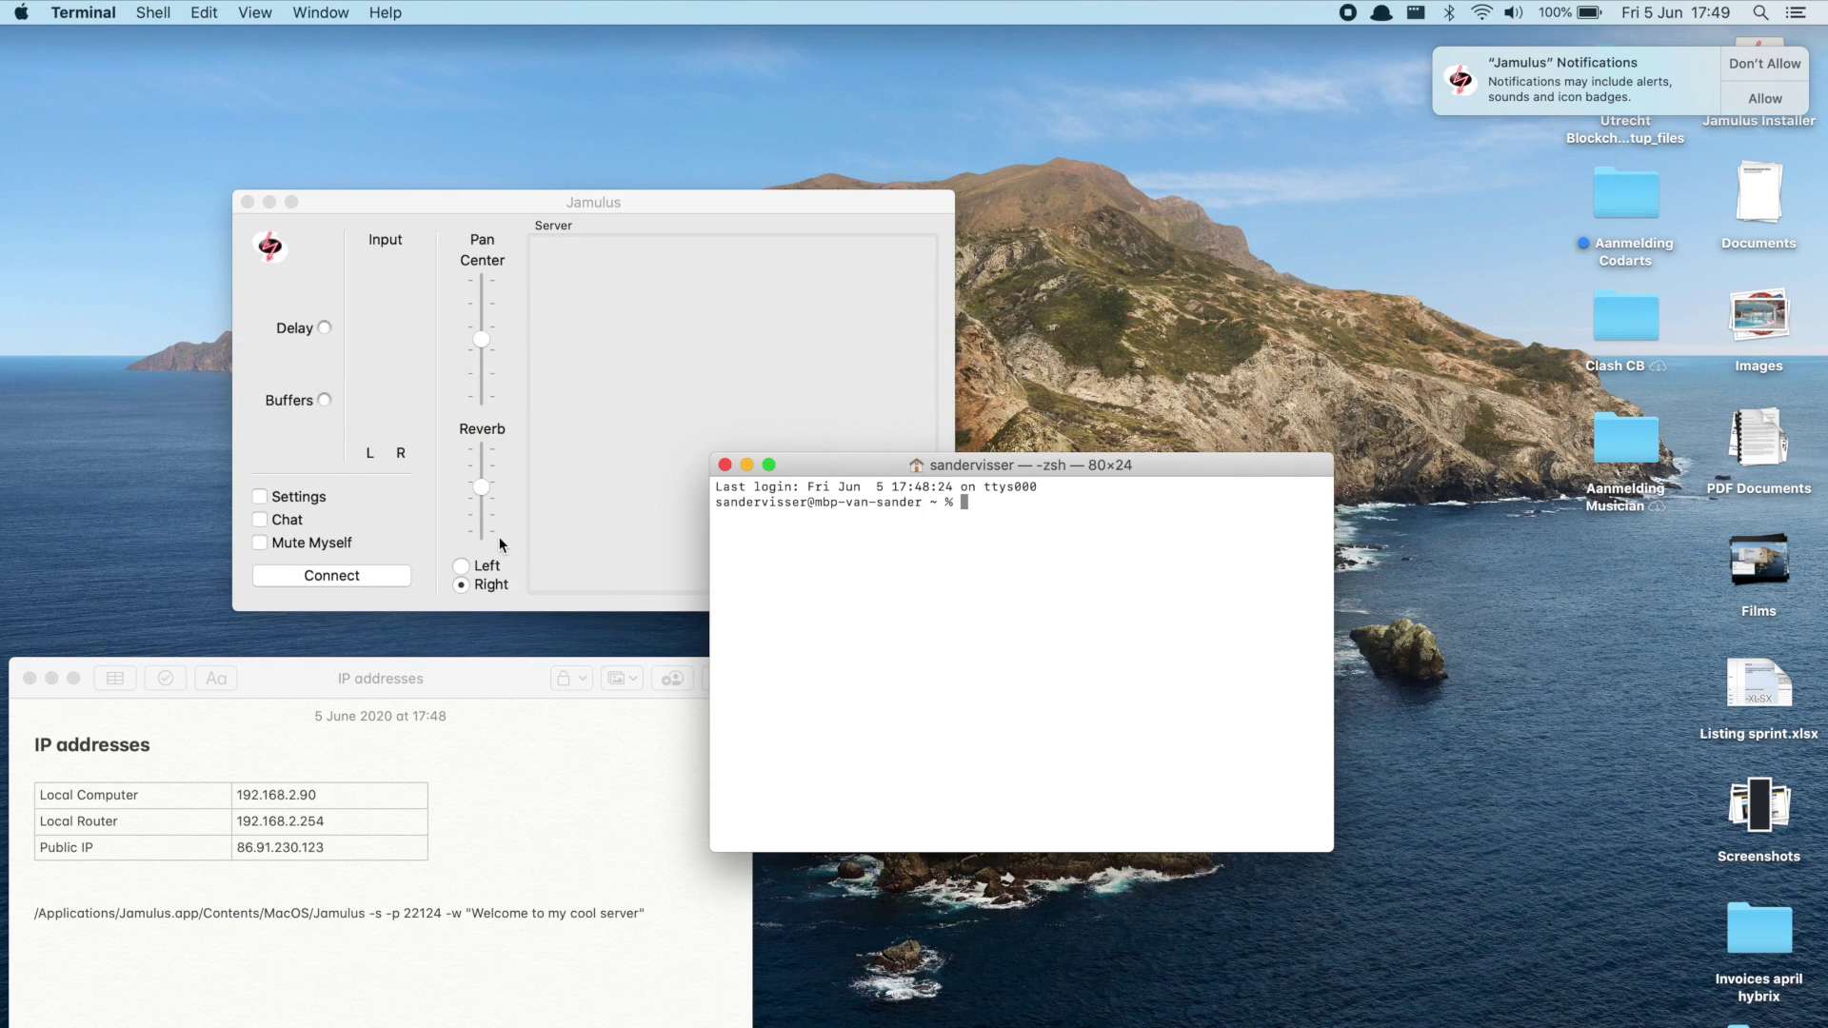
Copy the server command from the IP addresses note and run it in Terminal: /Applications/Jamulus.app/Contents/MacOS/Jamulus -s -p 22124 -w "Welcome to my cool server"
{"action": "left_click", "coordinate": [213, 916]}
{"action": "double_click", "coordinate": [213, 916]}
{"action": "triple_click", "coordinate": [212, 916]}
{"action": "key", "text": "super+c"}
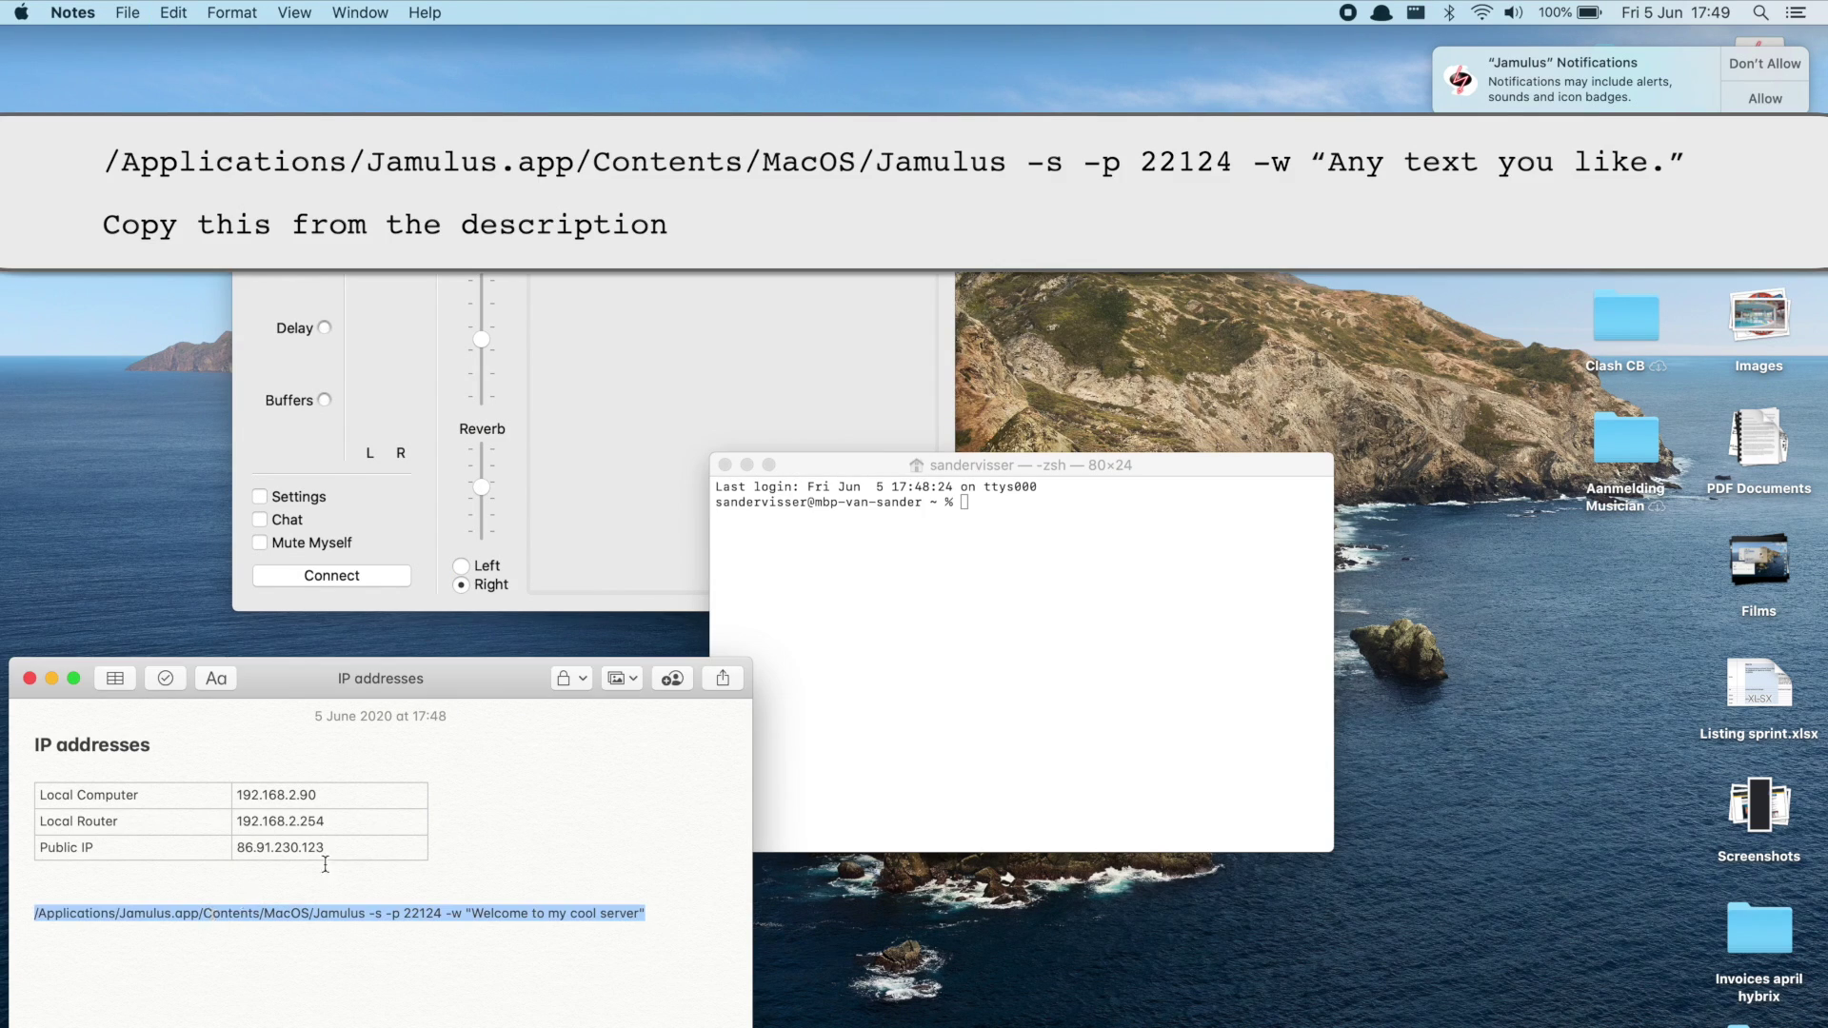
{"action": "left_click", "coordinate": [957, 716]}
{"action": "key", "text": "super+v"}
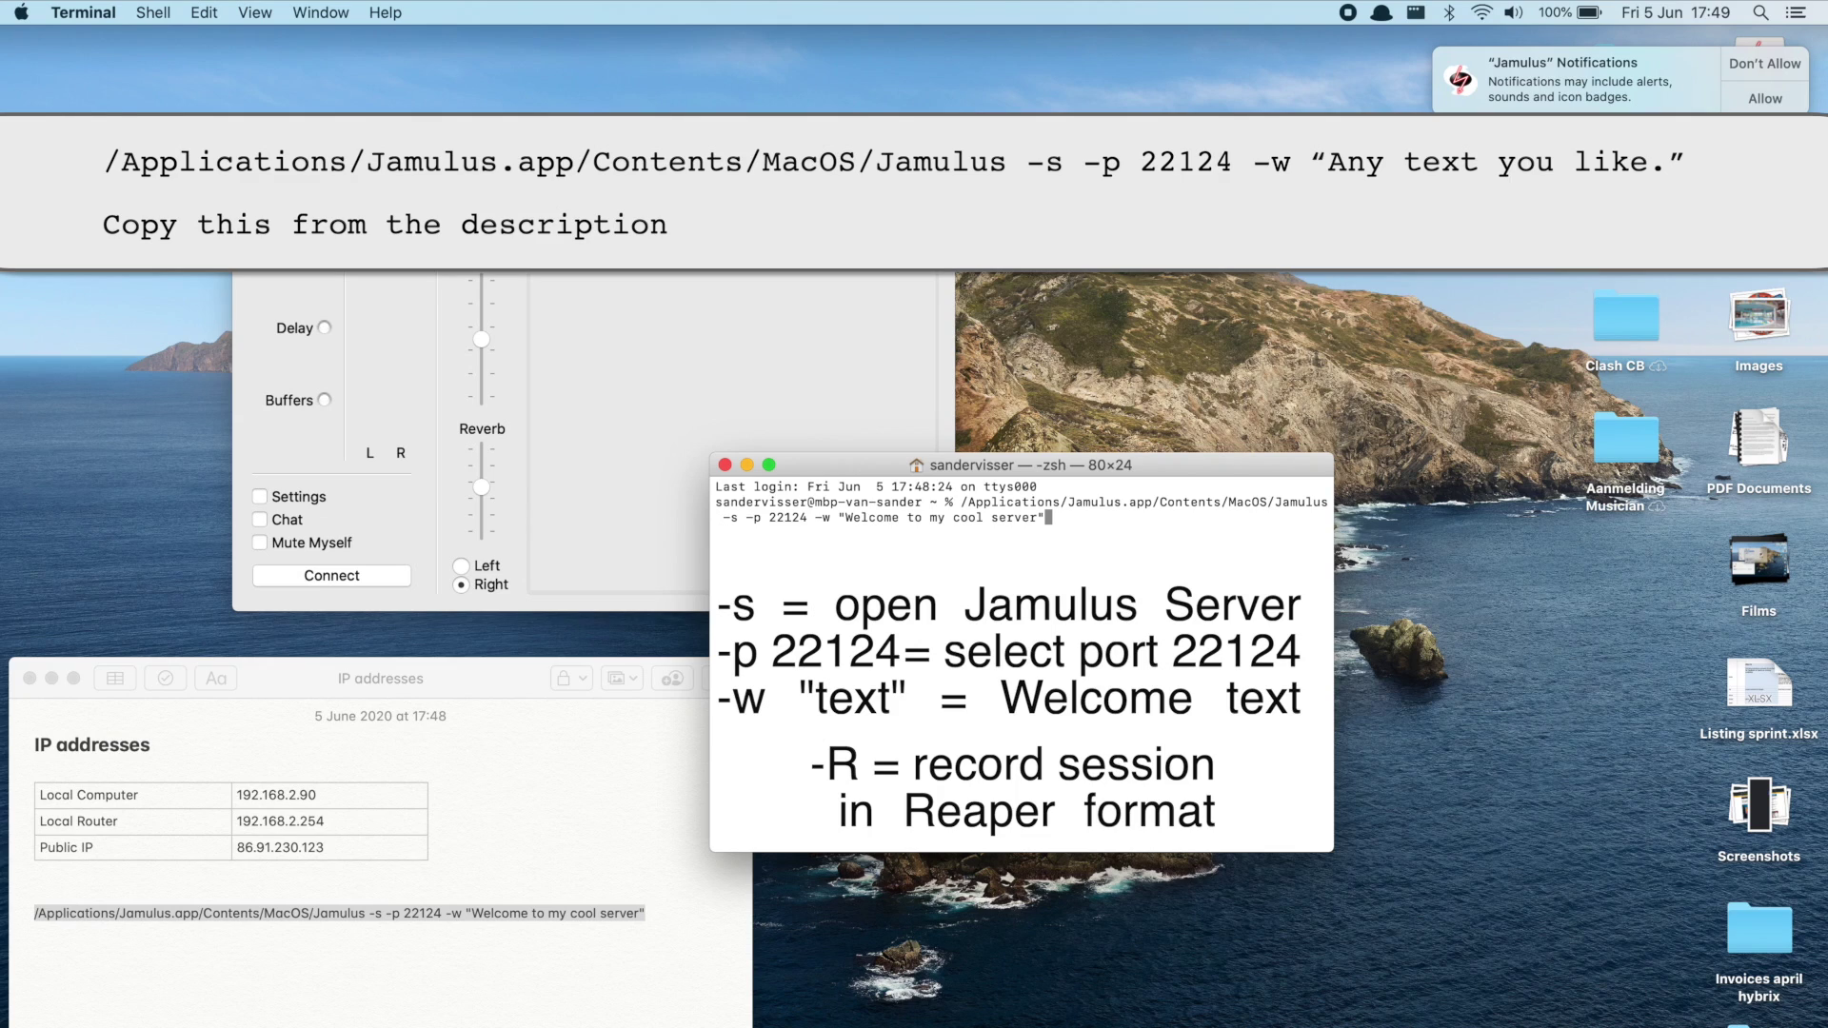
{"action": "key", "text": "Return"}
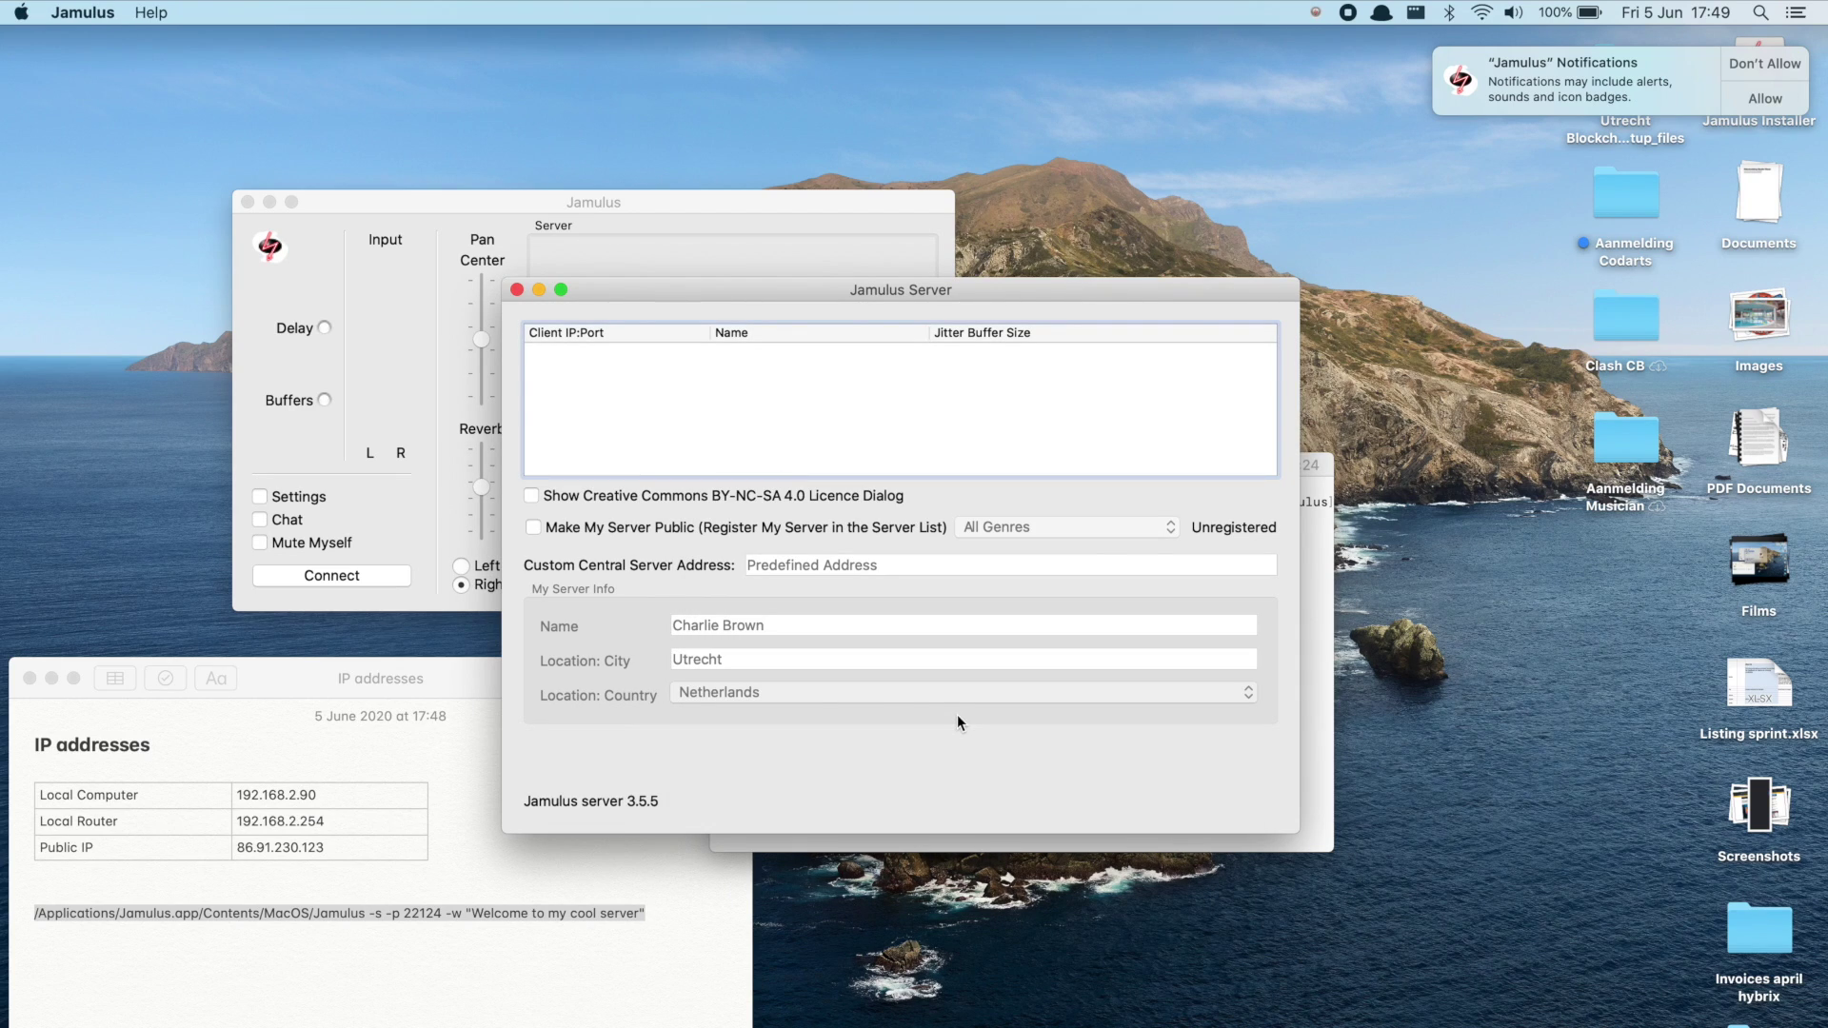
Connect the Jamulus client to the local server at 127.0.0.1 and allow it to access the microphone
{"action": "left_click", "coordinate": [361, 576]}
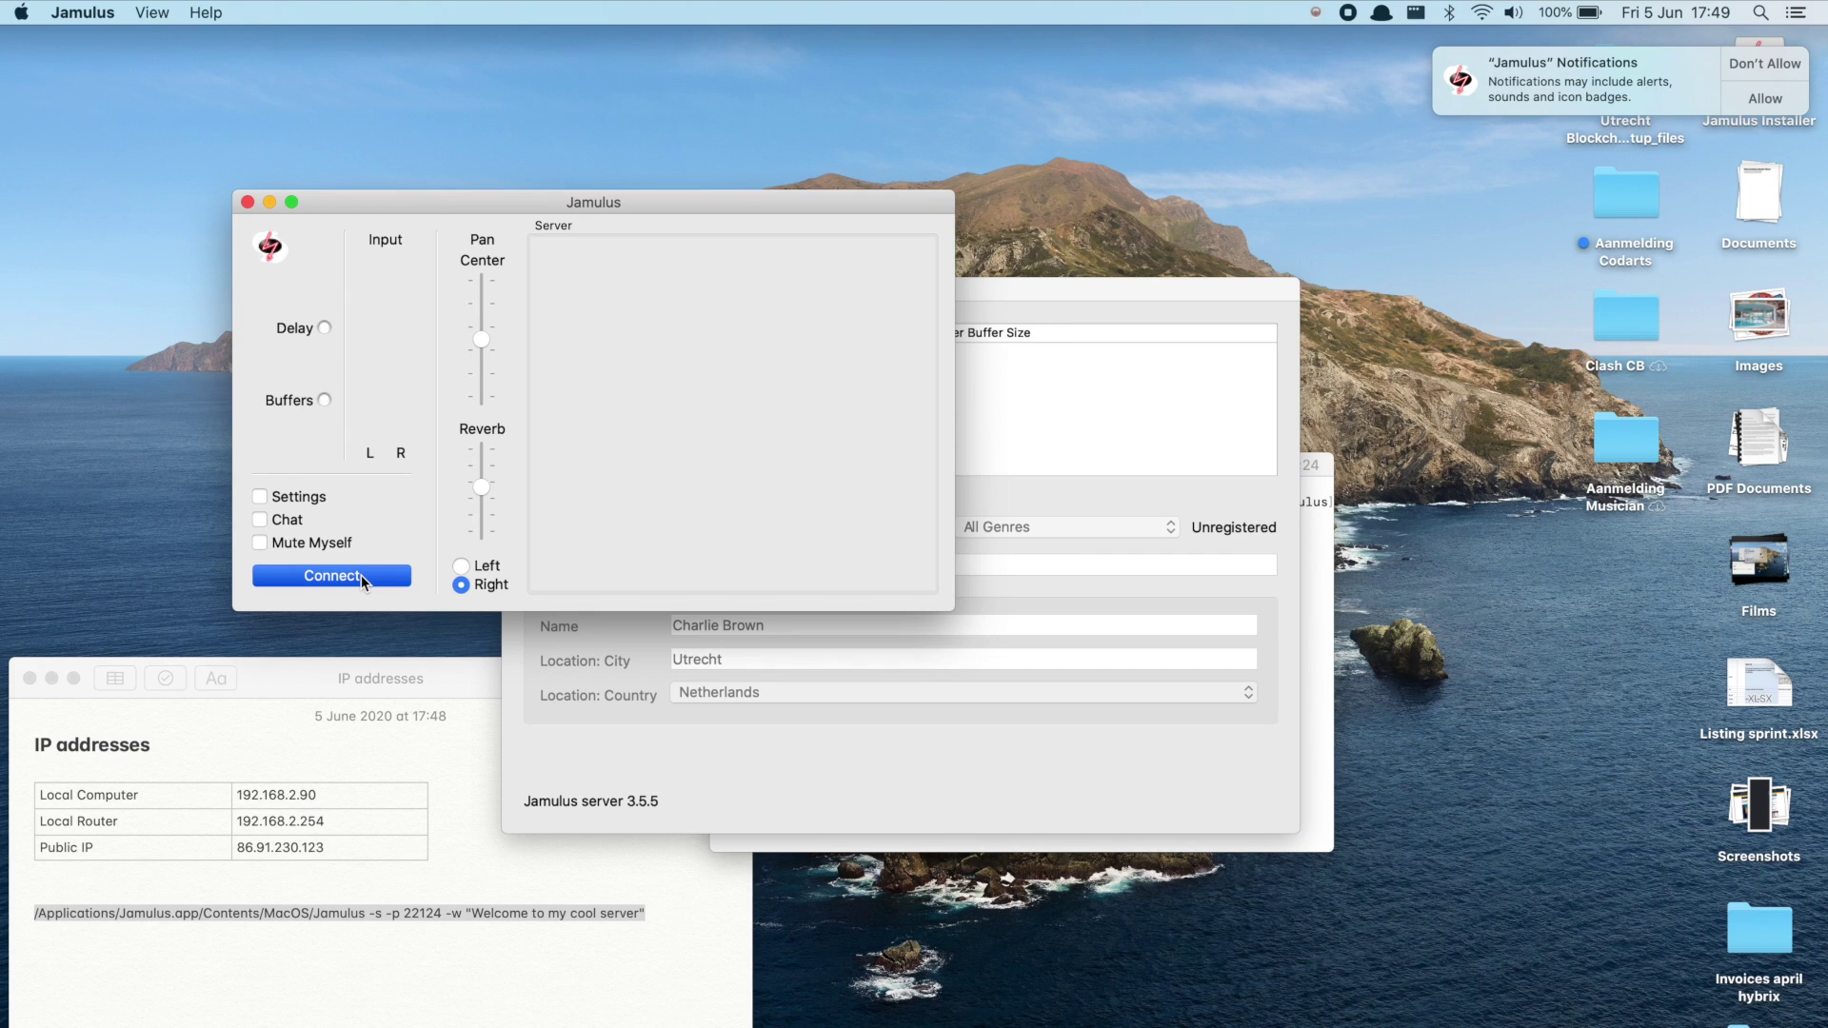
{"action": "left_click", "coordinate": [361, 575]}
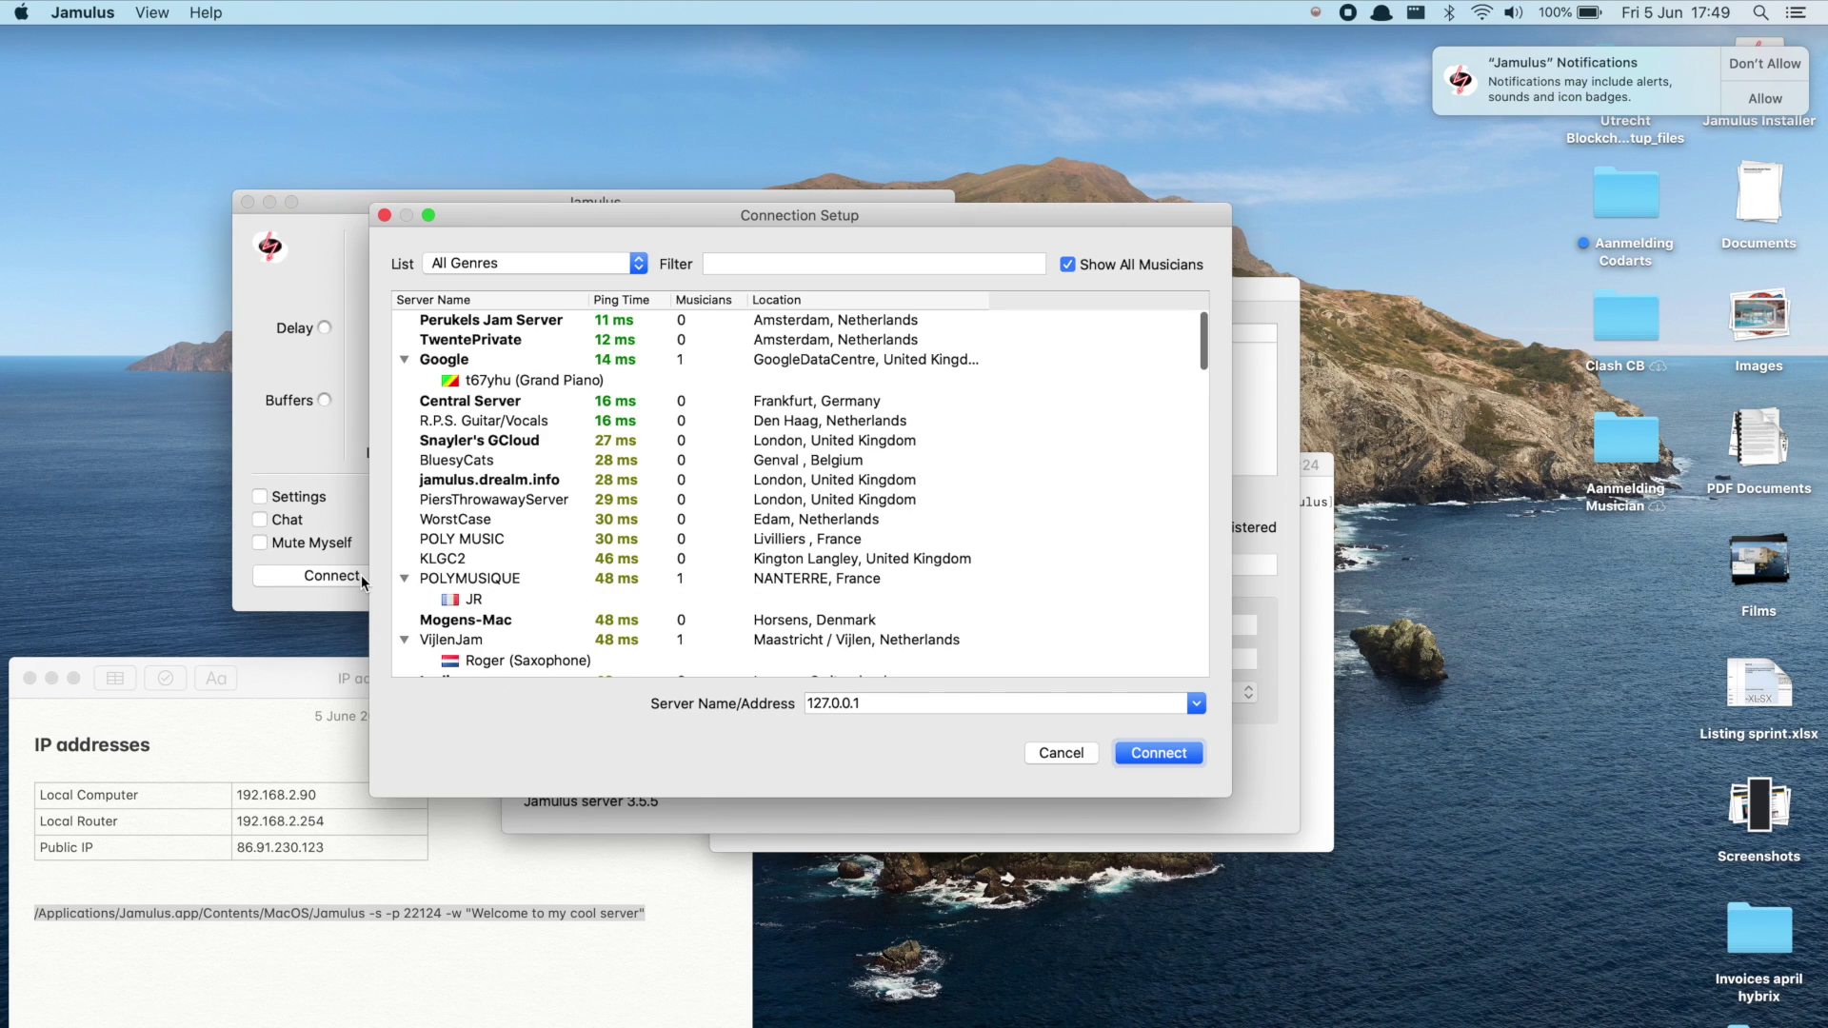
{"action": "left_click", "coordinate": [838, 700]}
{"action": "left_click", "coordinate": [1147, 752]}
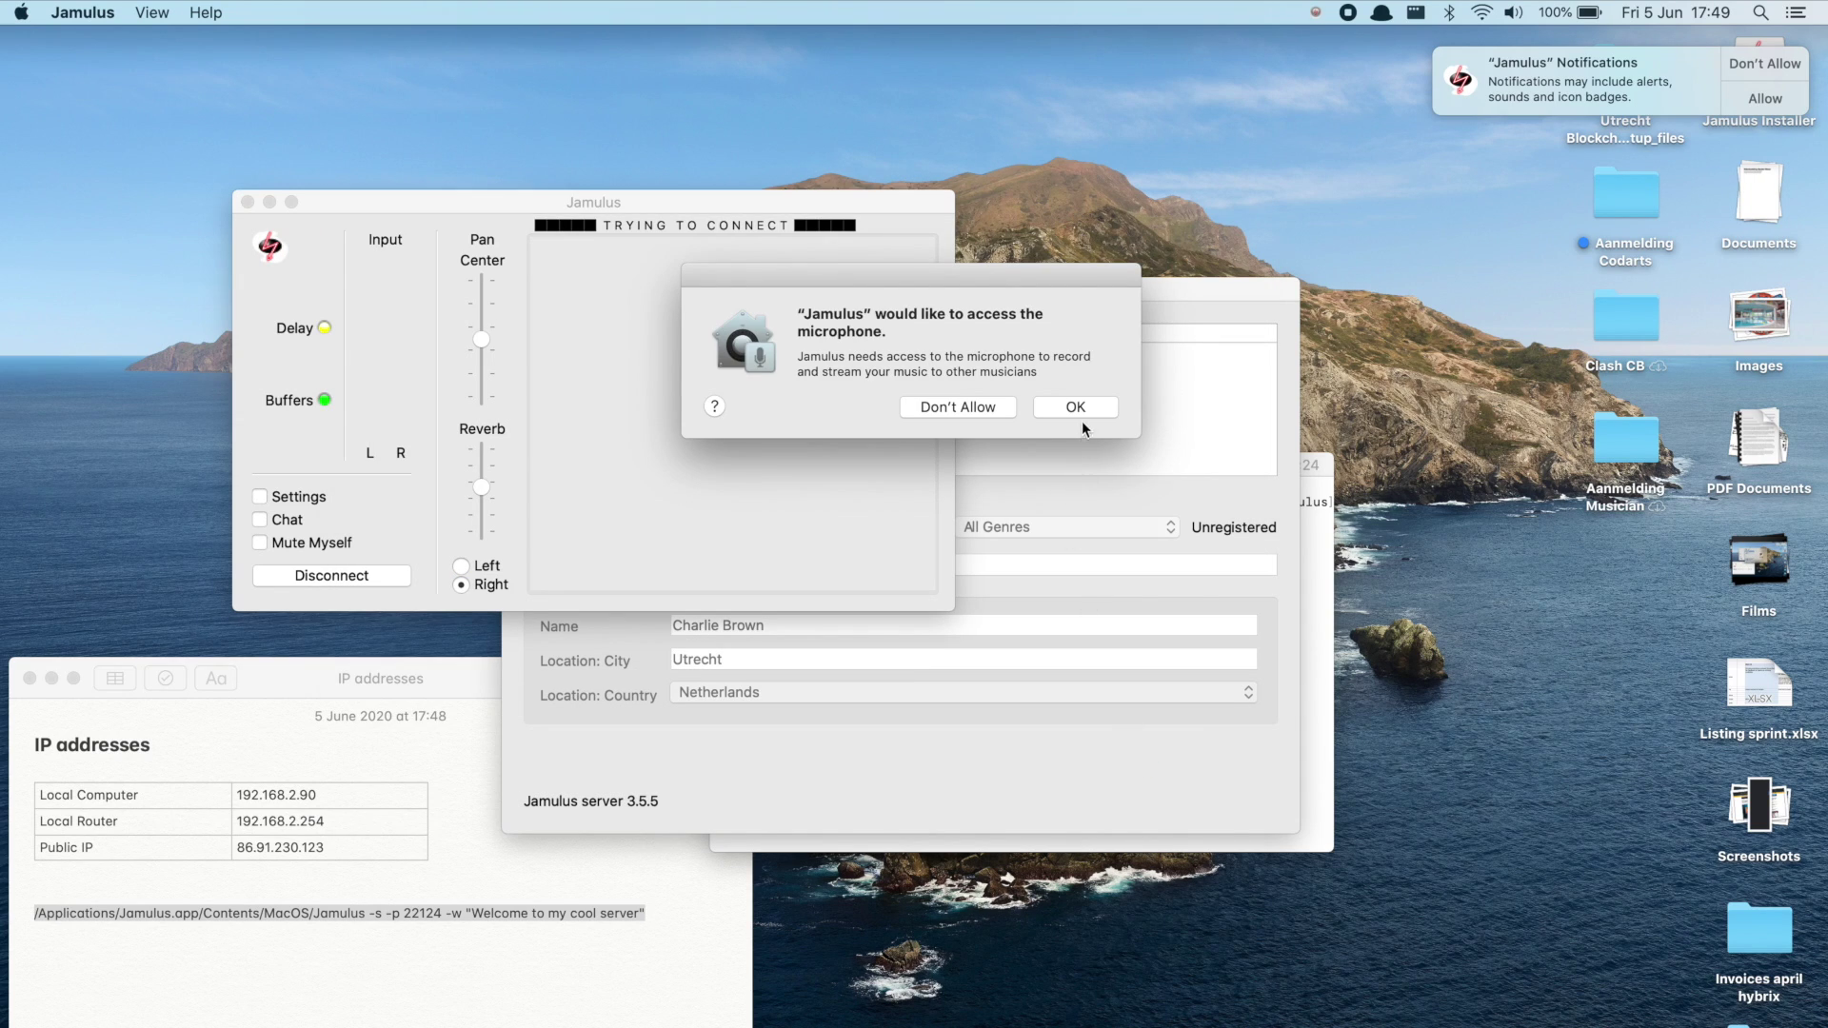
{"action": "left_click", "coordinate": [1081, 411]}
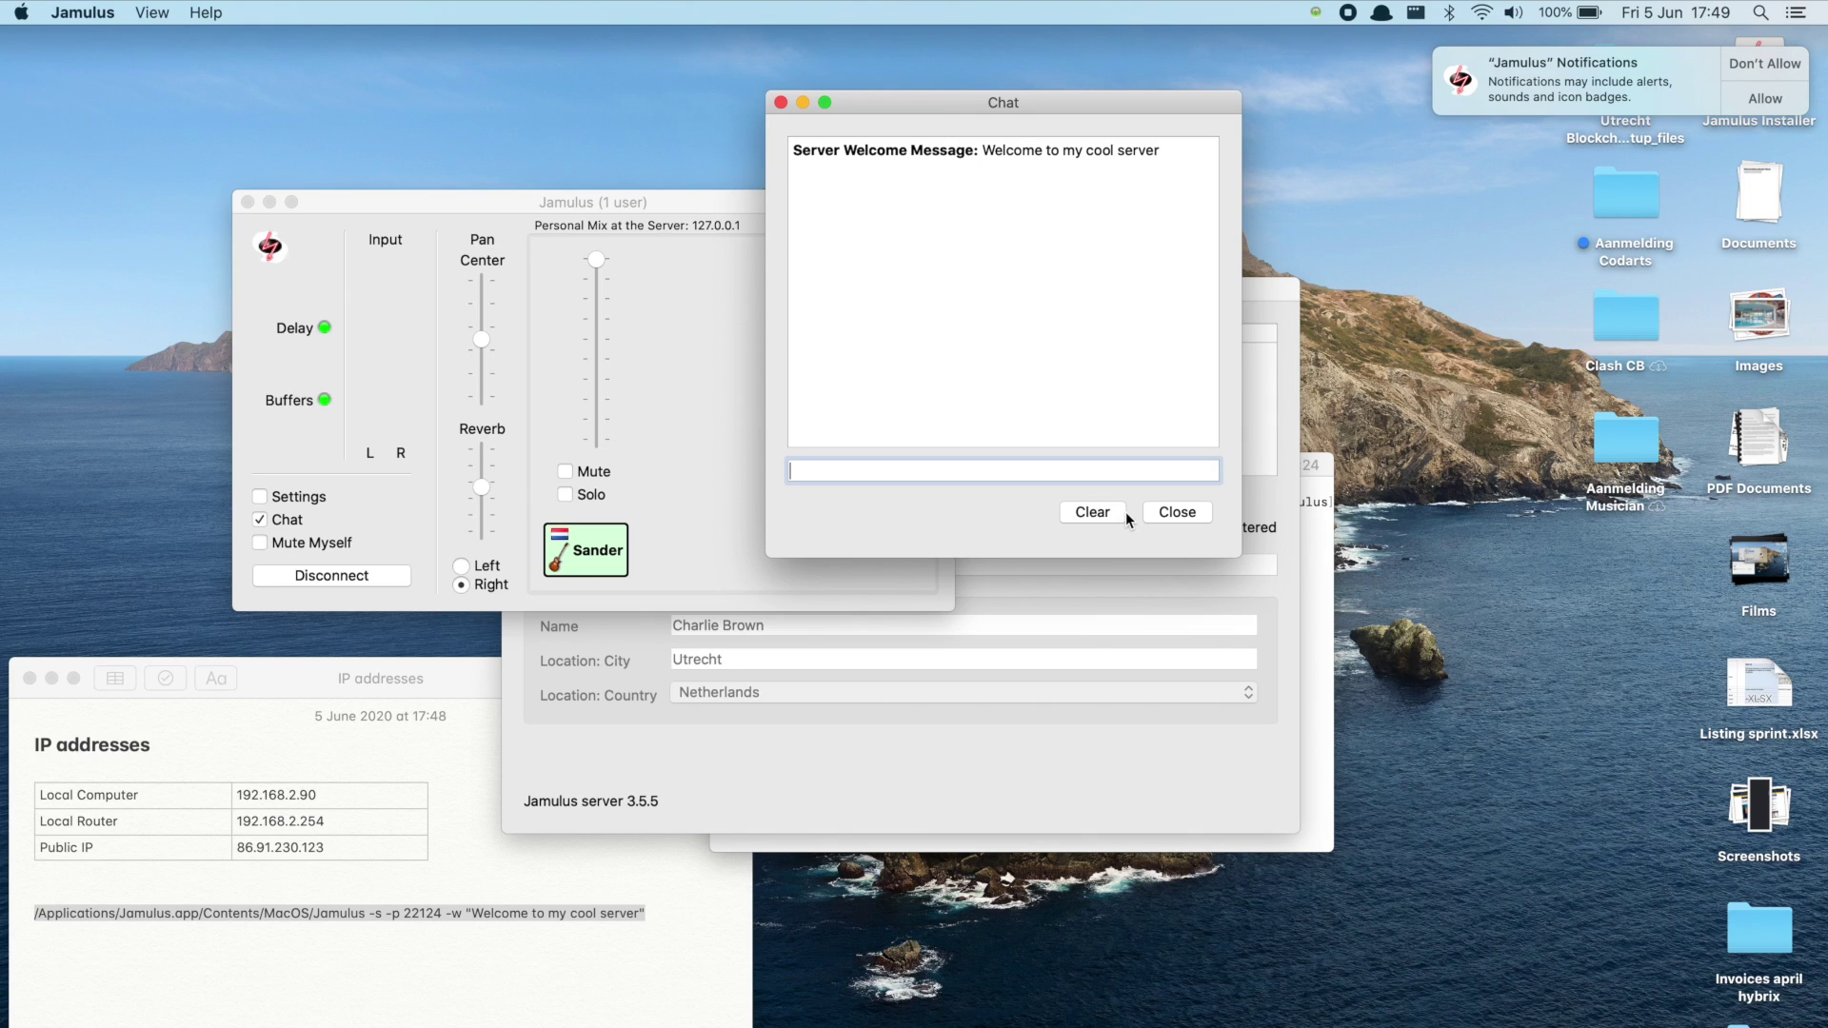
{"action": "left_click", "coordinate": [1084, 665]}
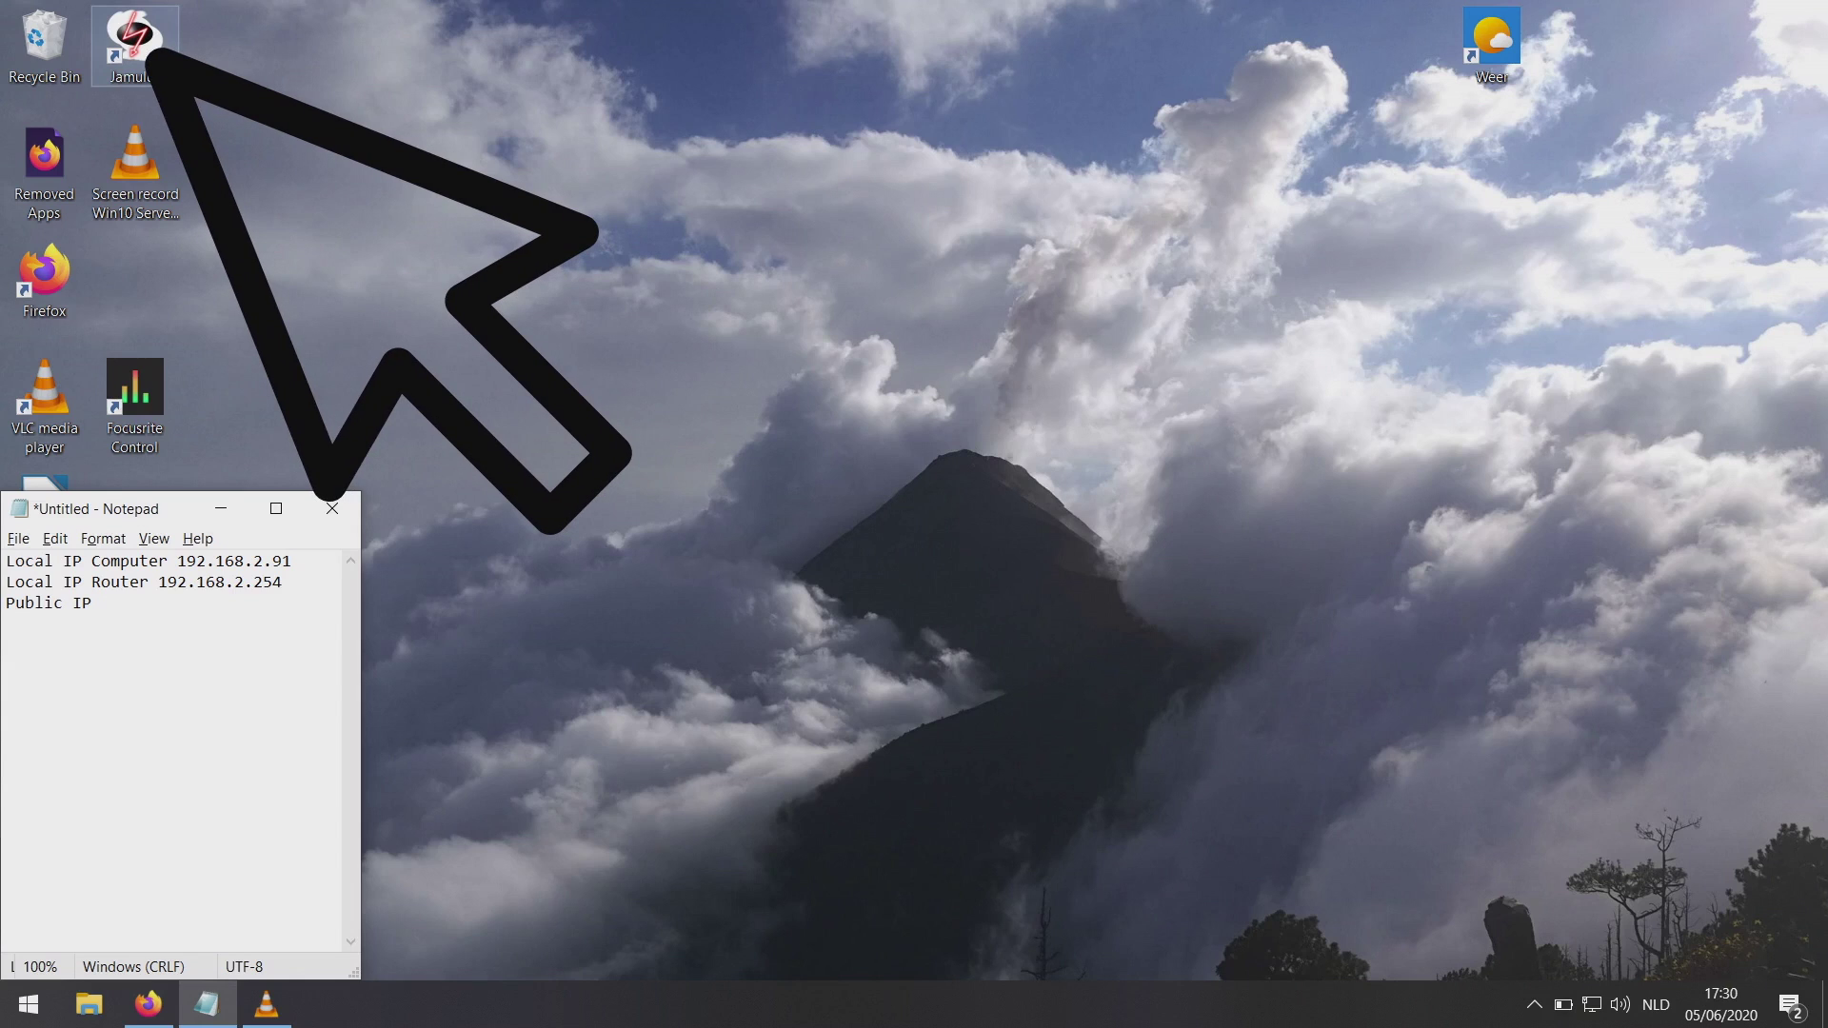
Duplicate the Jamulus desktop shortcut on Windows and append -s -p 22124 -w "Welcome to my server" to the copy's target
{"action": "right_click", "coordinate": [145, 48]}
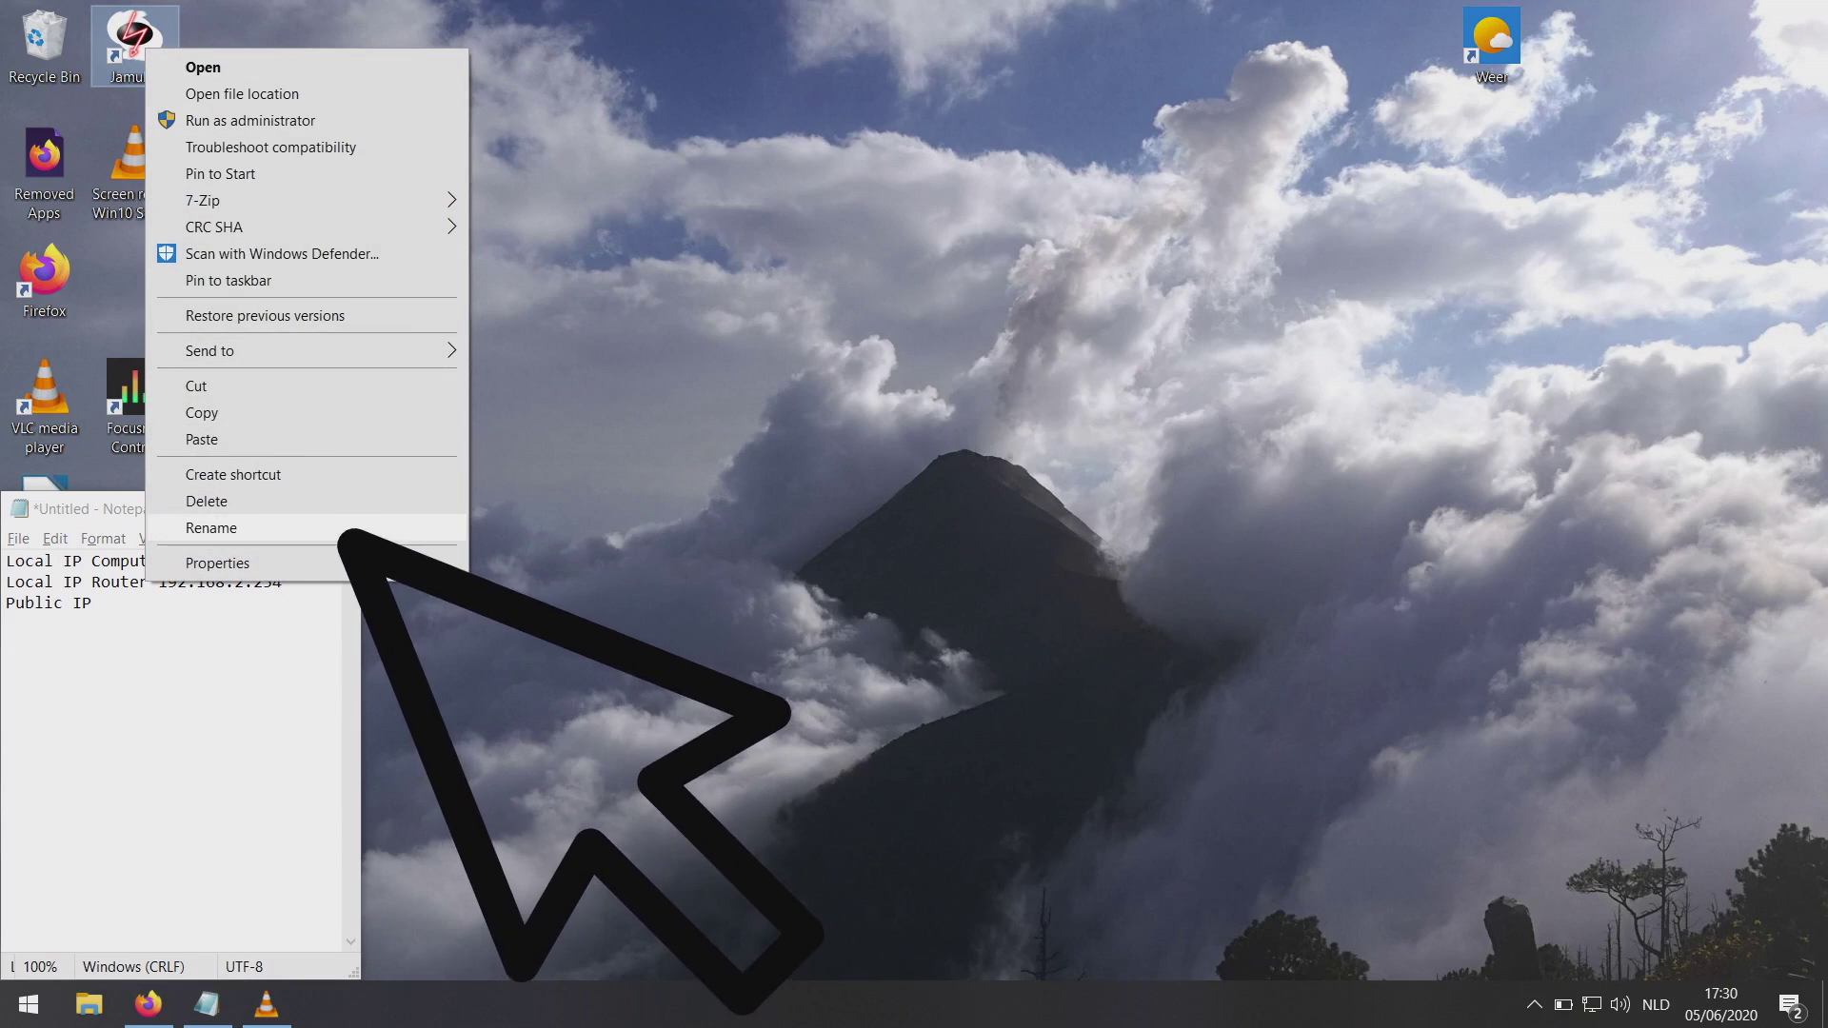
{"action": "left_click", "coordinate": [359, 474]}
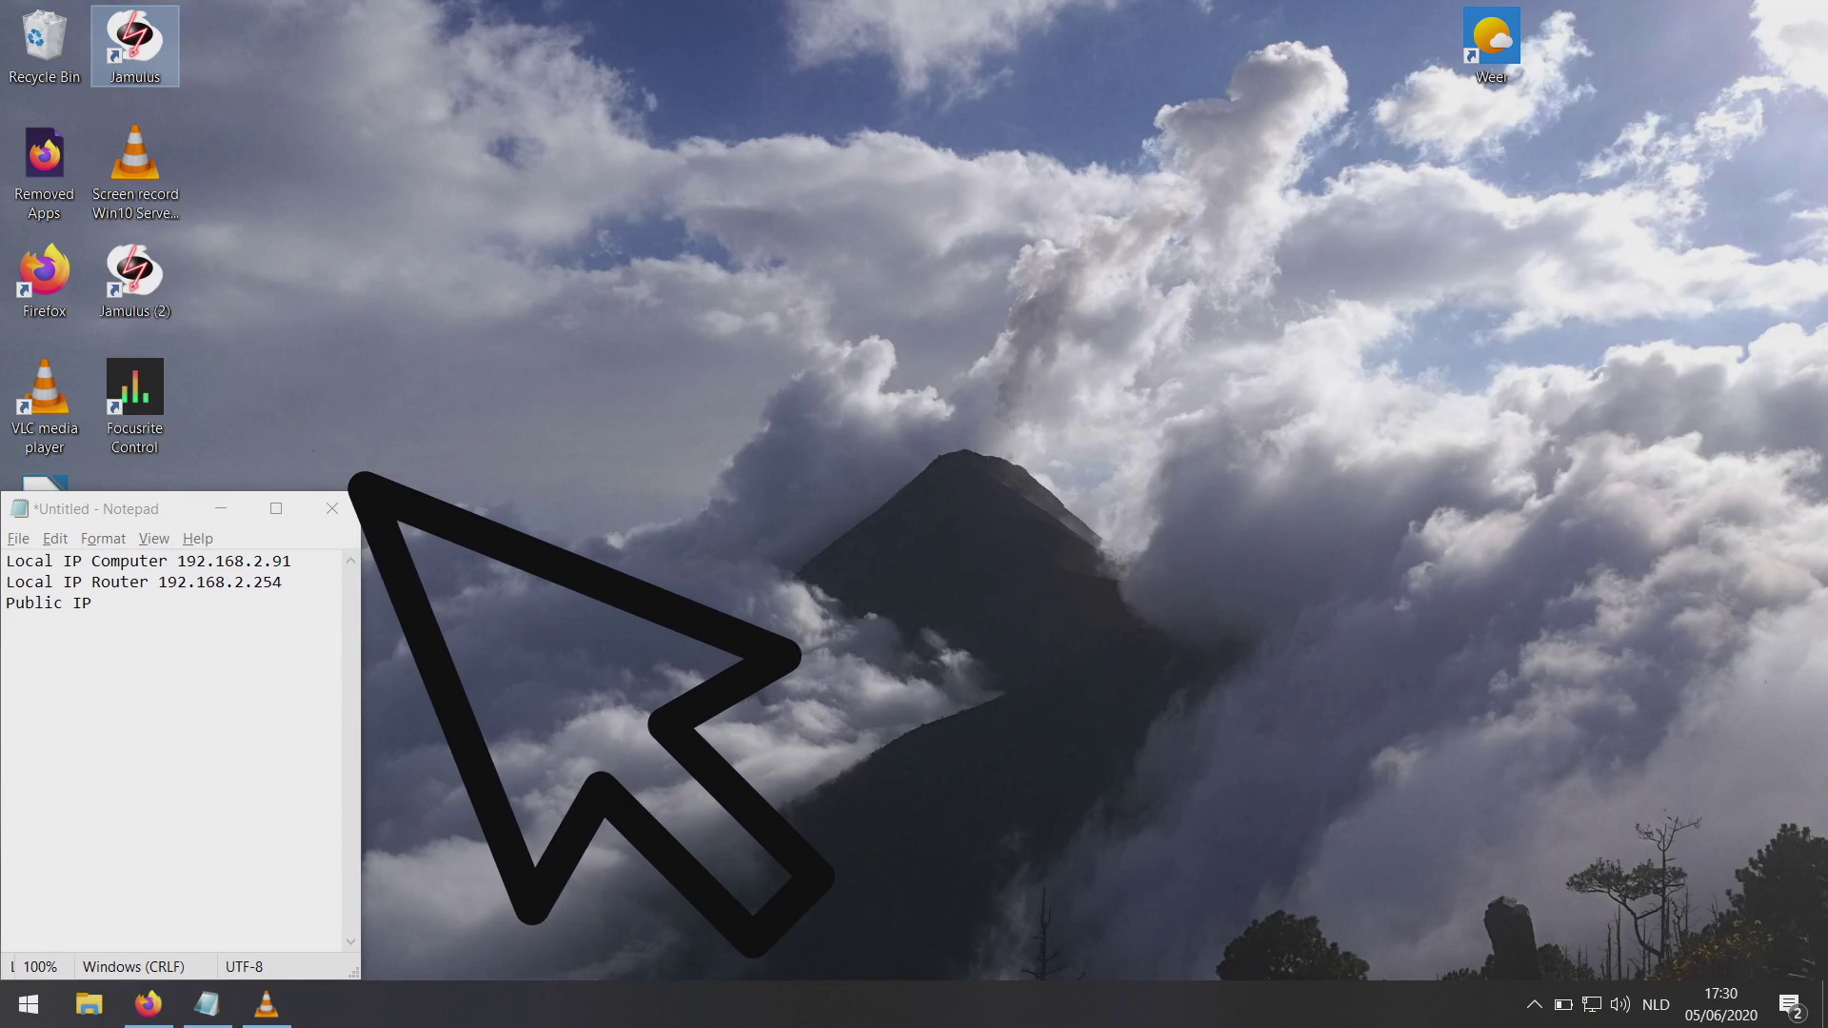
{"action": "right_click", "coordinate": [153, 286]}
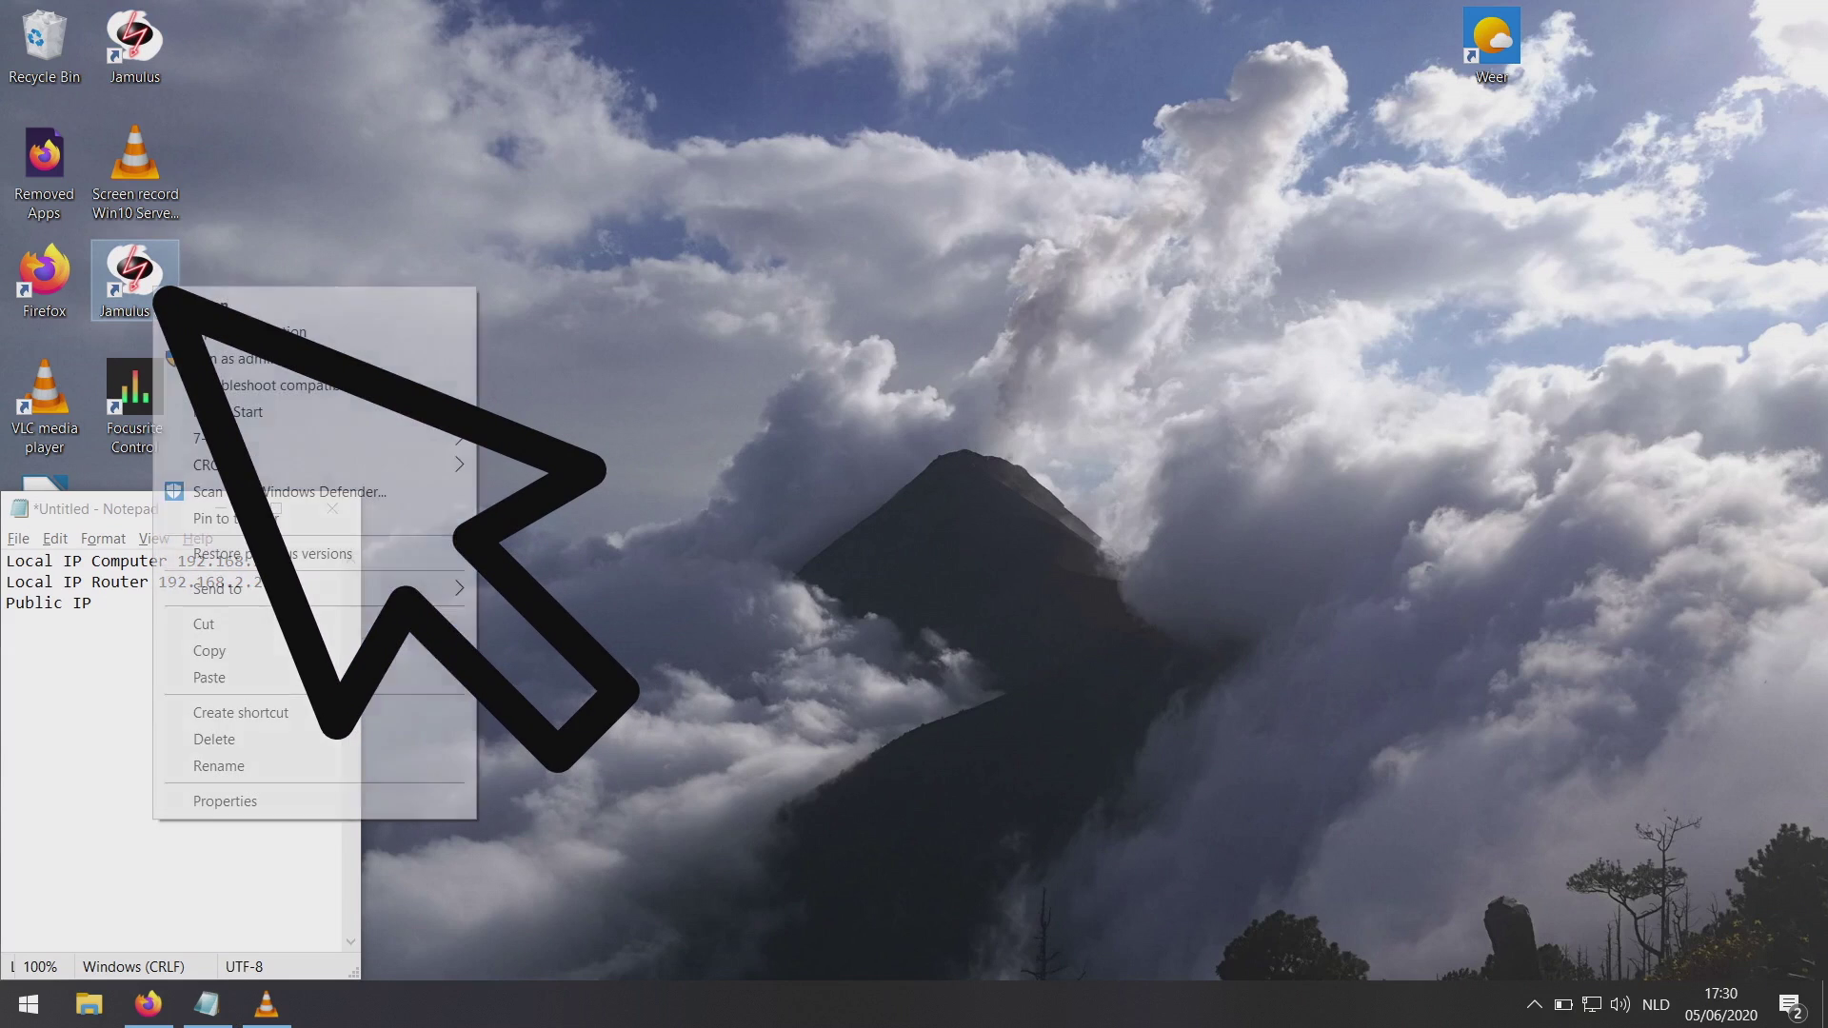
{"action": "left_click", "coordinate": [390, 798]}
{"action": "key", "text": "End"}
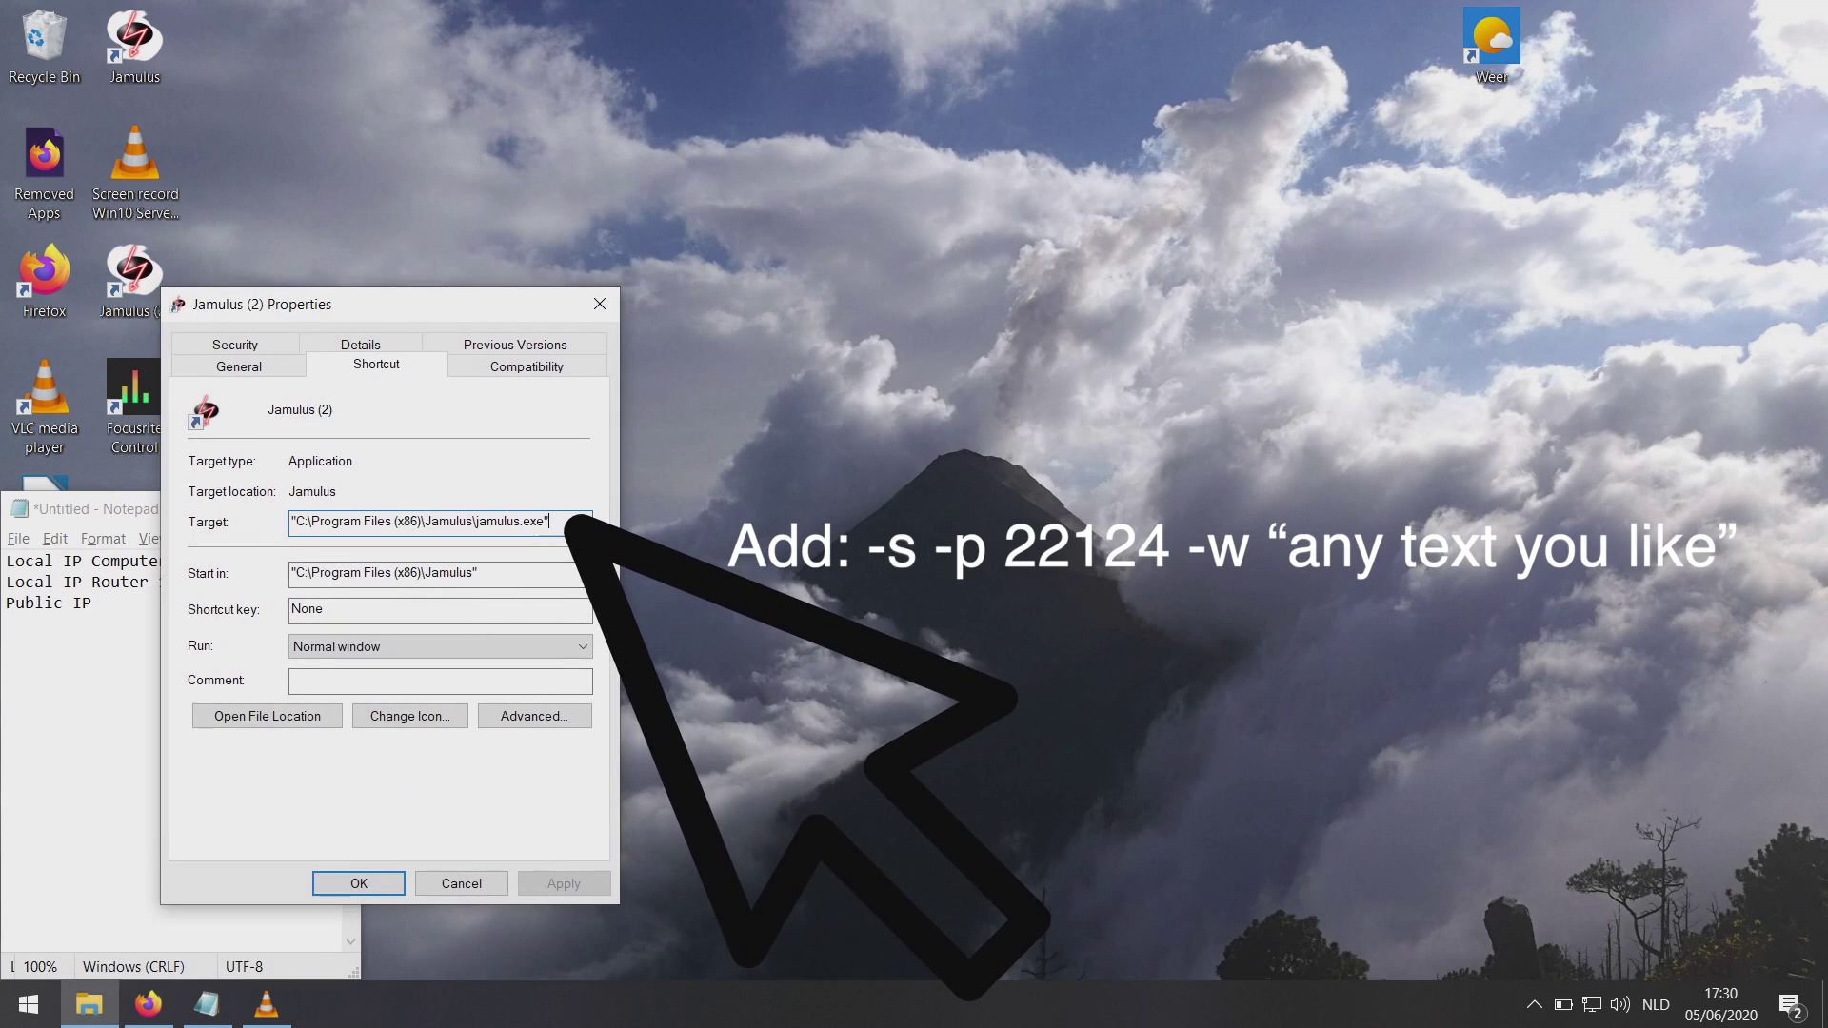
{"action": "type", "text": "-s -p"}
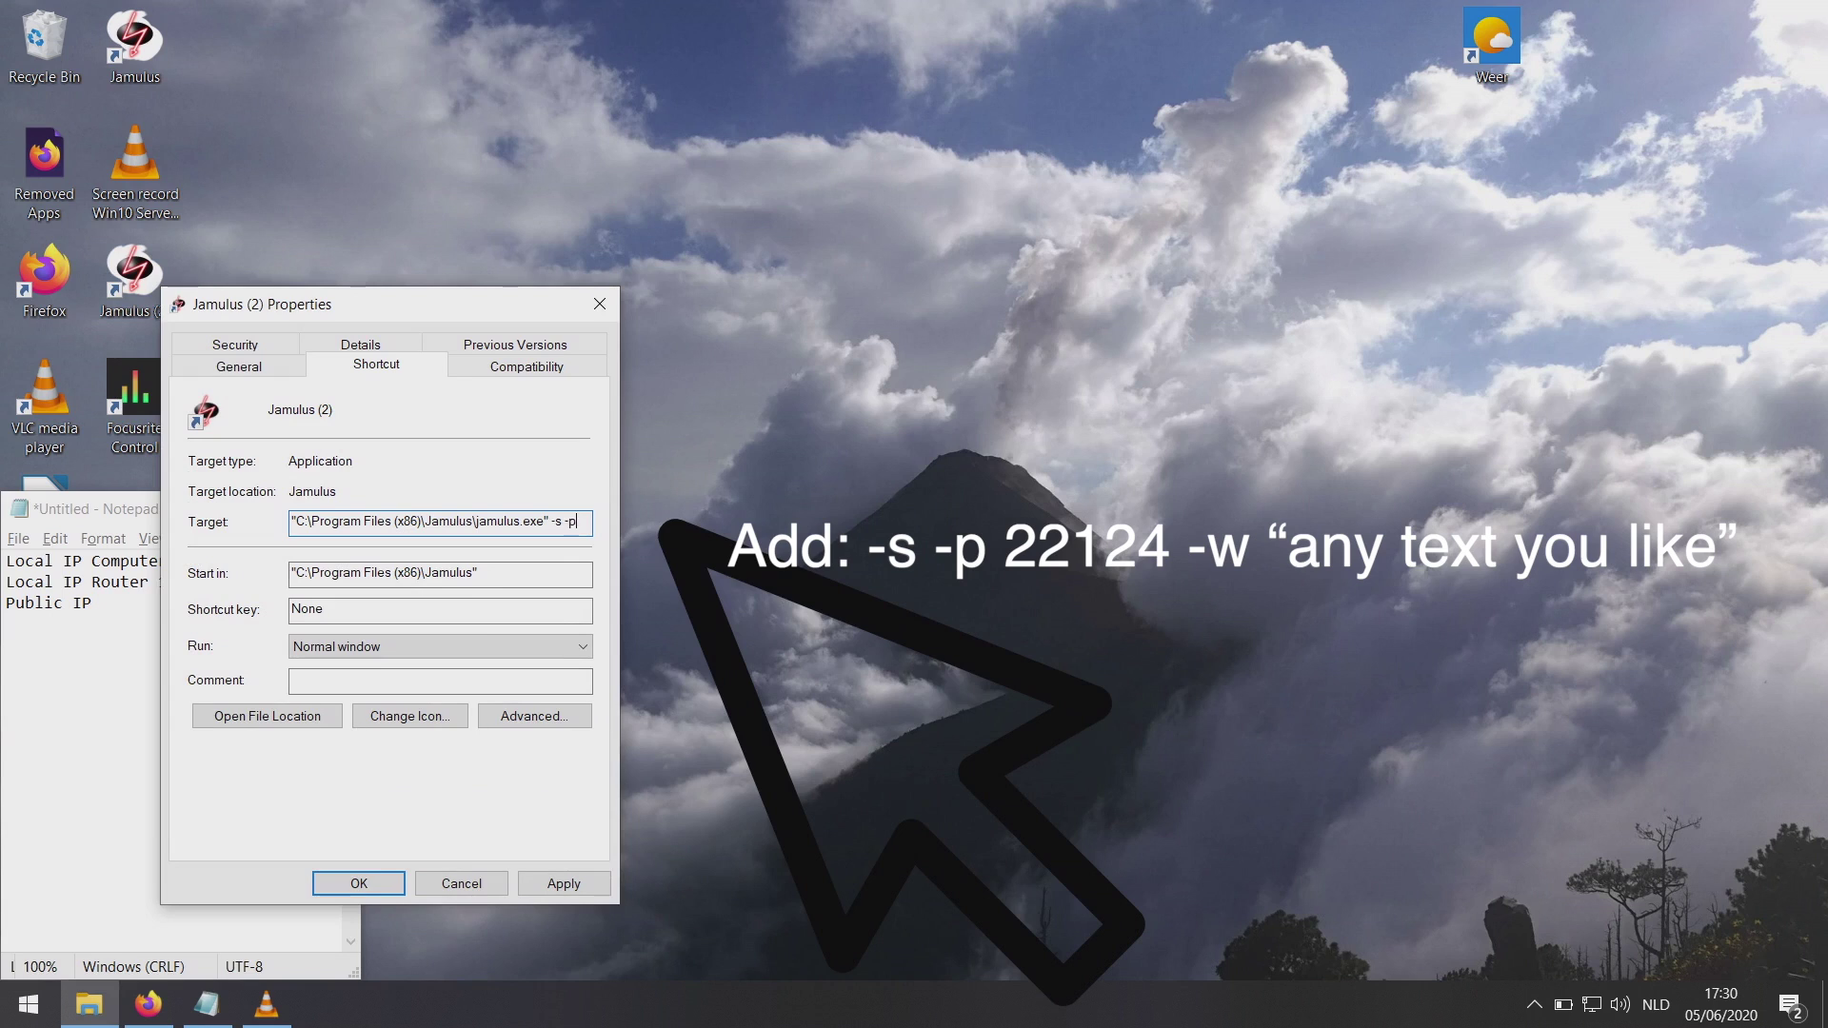
{"action": "type", "text": " 22124 -w"}
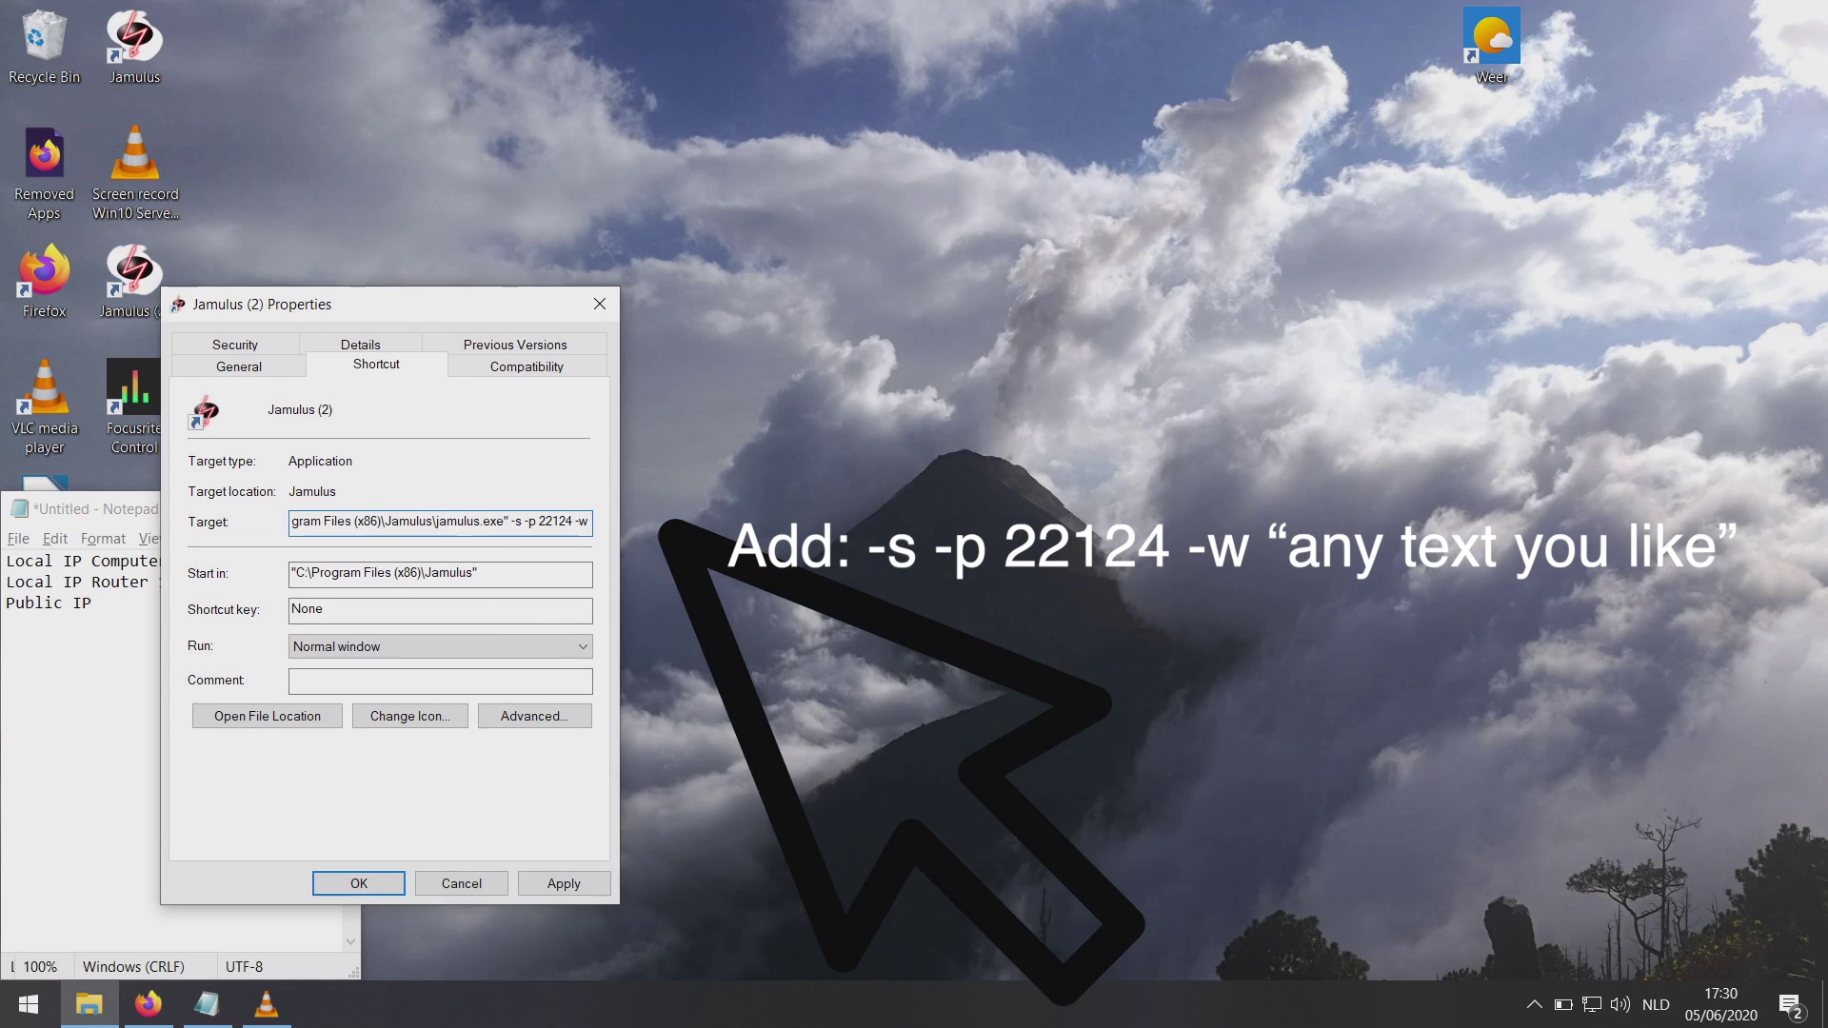
{"action": "type", "text": " \"Welcome to my s"}
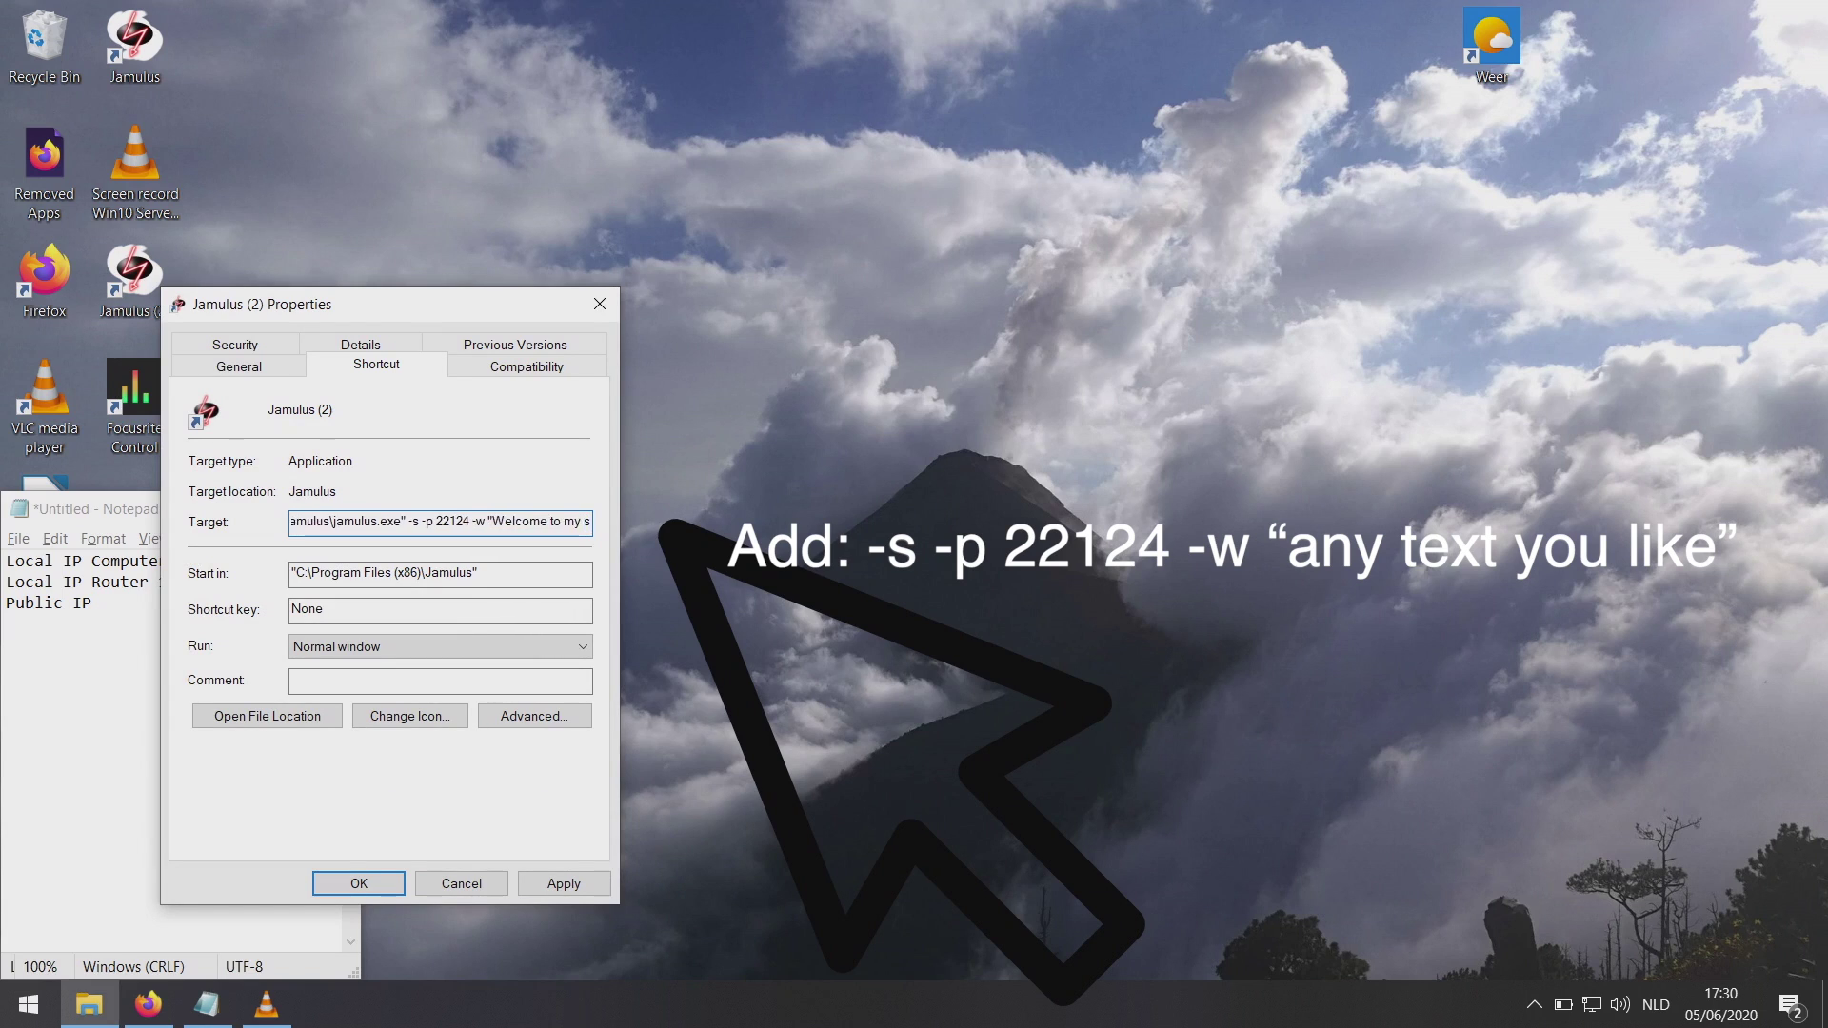
{"action": "type", "text": "erver\""}
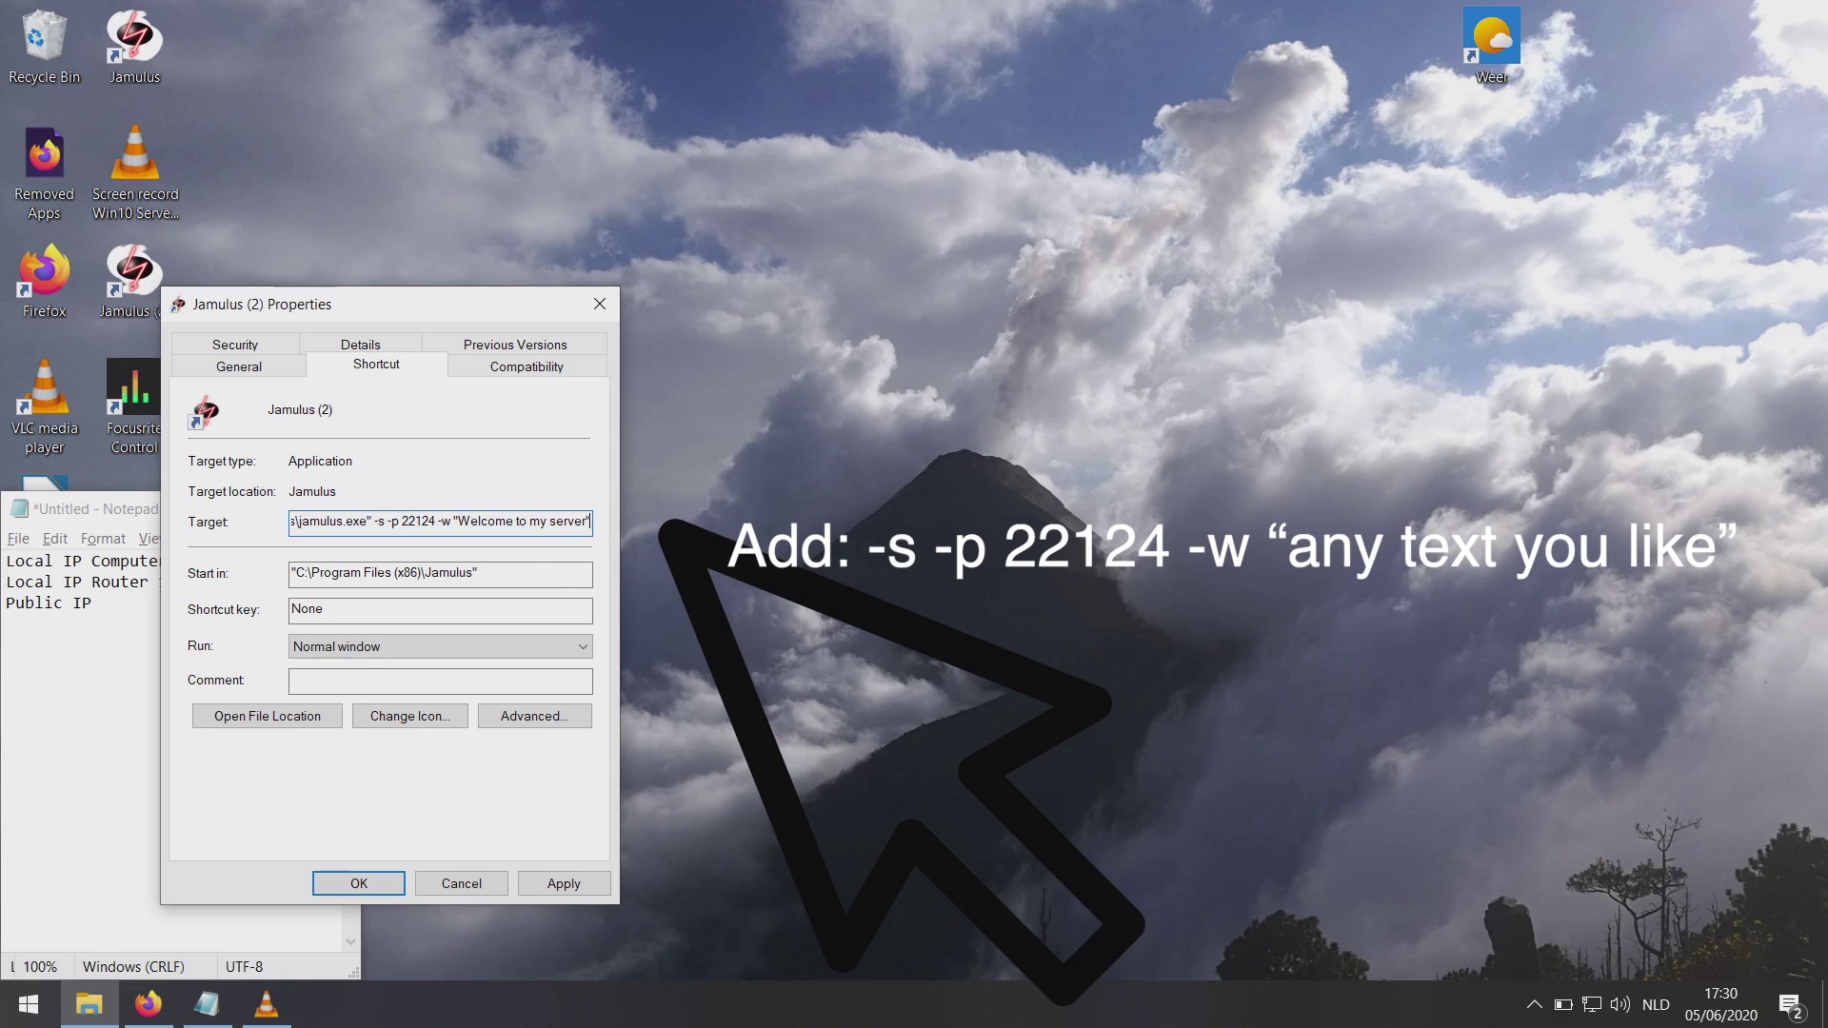
Rename the copied shortcut as Jamulus Server Start, save its properties and launch it from the desktop
{"action": "key", "text": "ctrl+shift+Tab"}
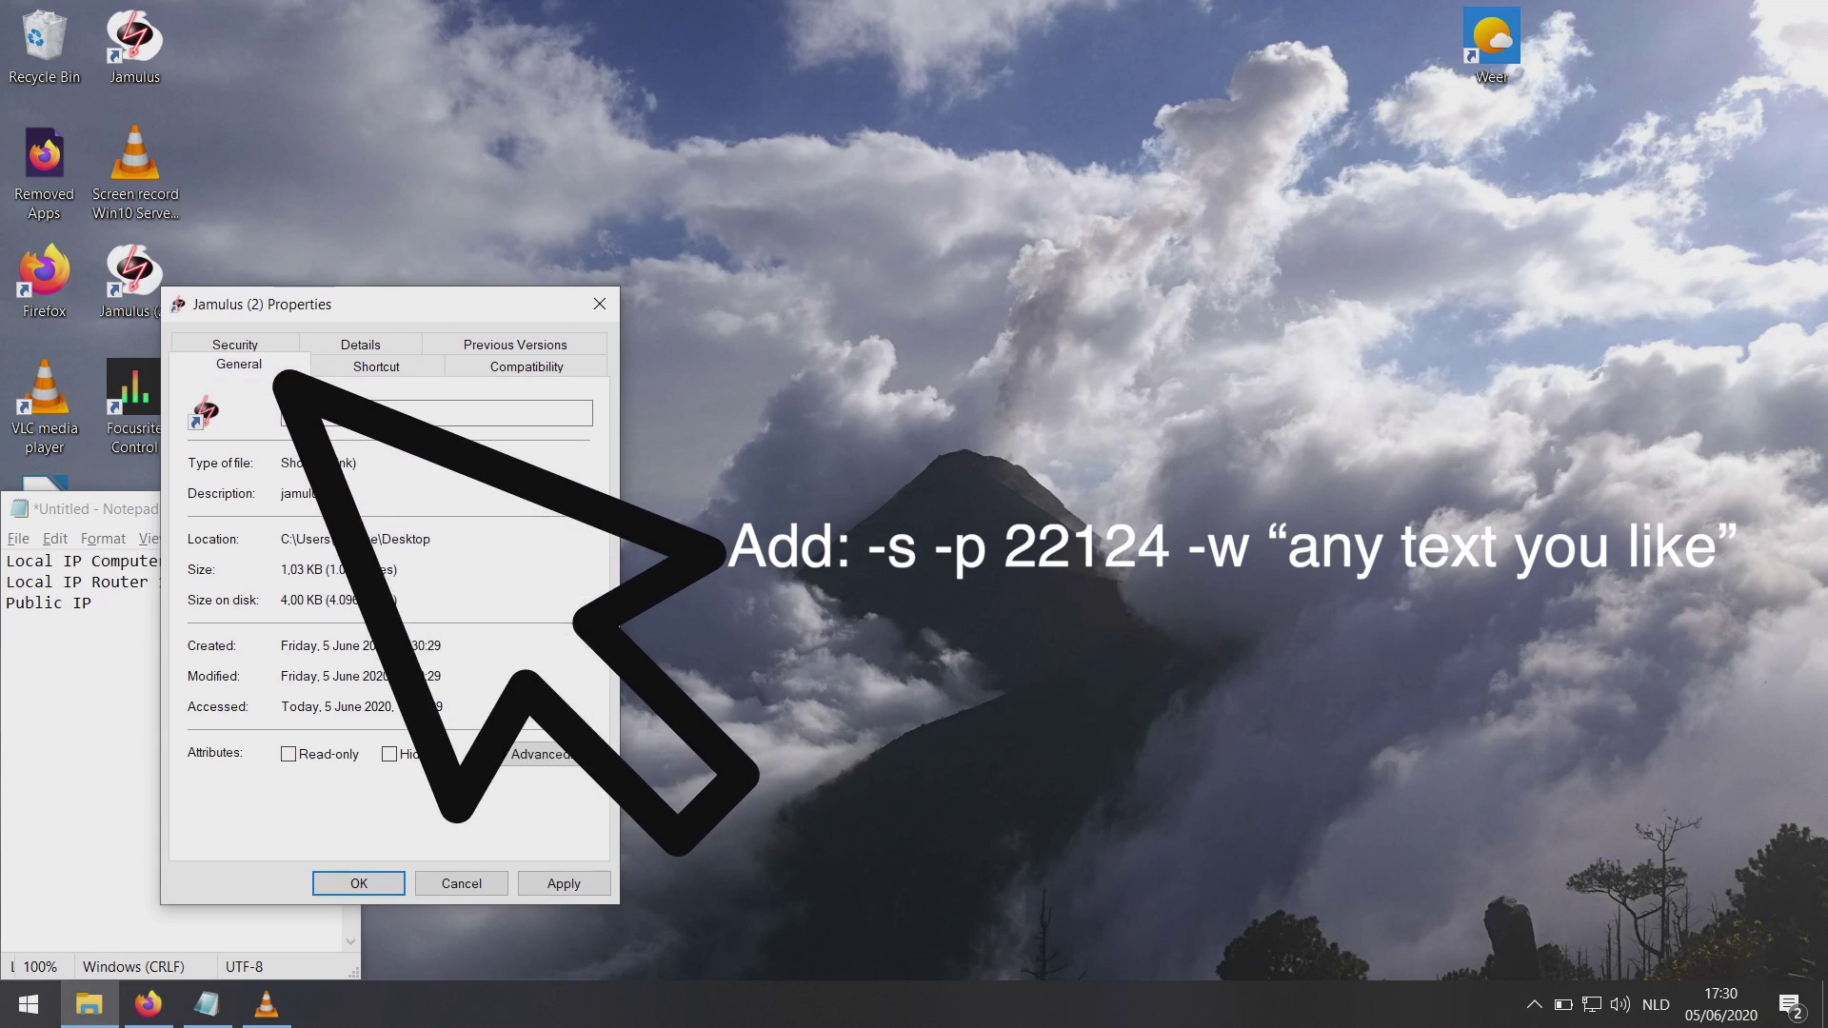
{"action": "left_click", "coordinate": [349, 410]}
{"action": "key", "text": "BackSpace"}
{"action": "key", "text": "BackSpace"}
{"action": "key", "text": "BackSpace"}
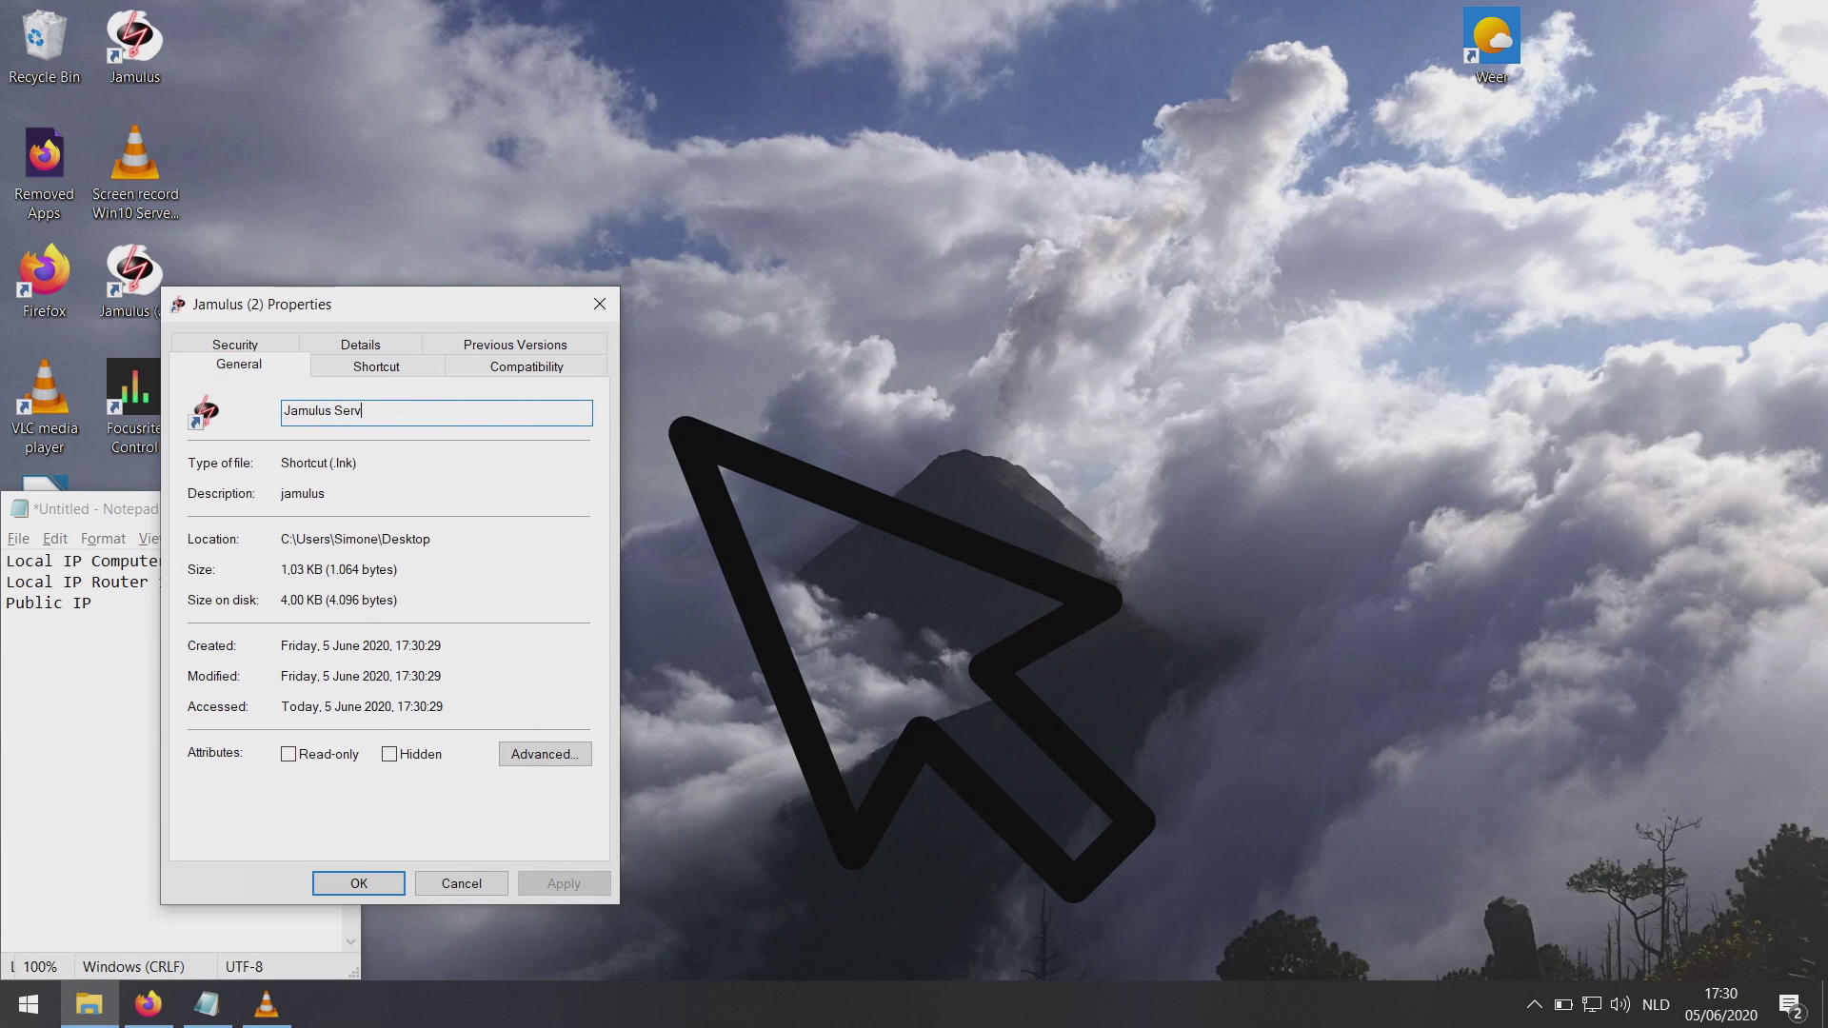
{"action": "left_click", "coordinate": [360, 884]}
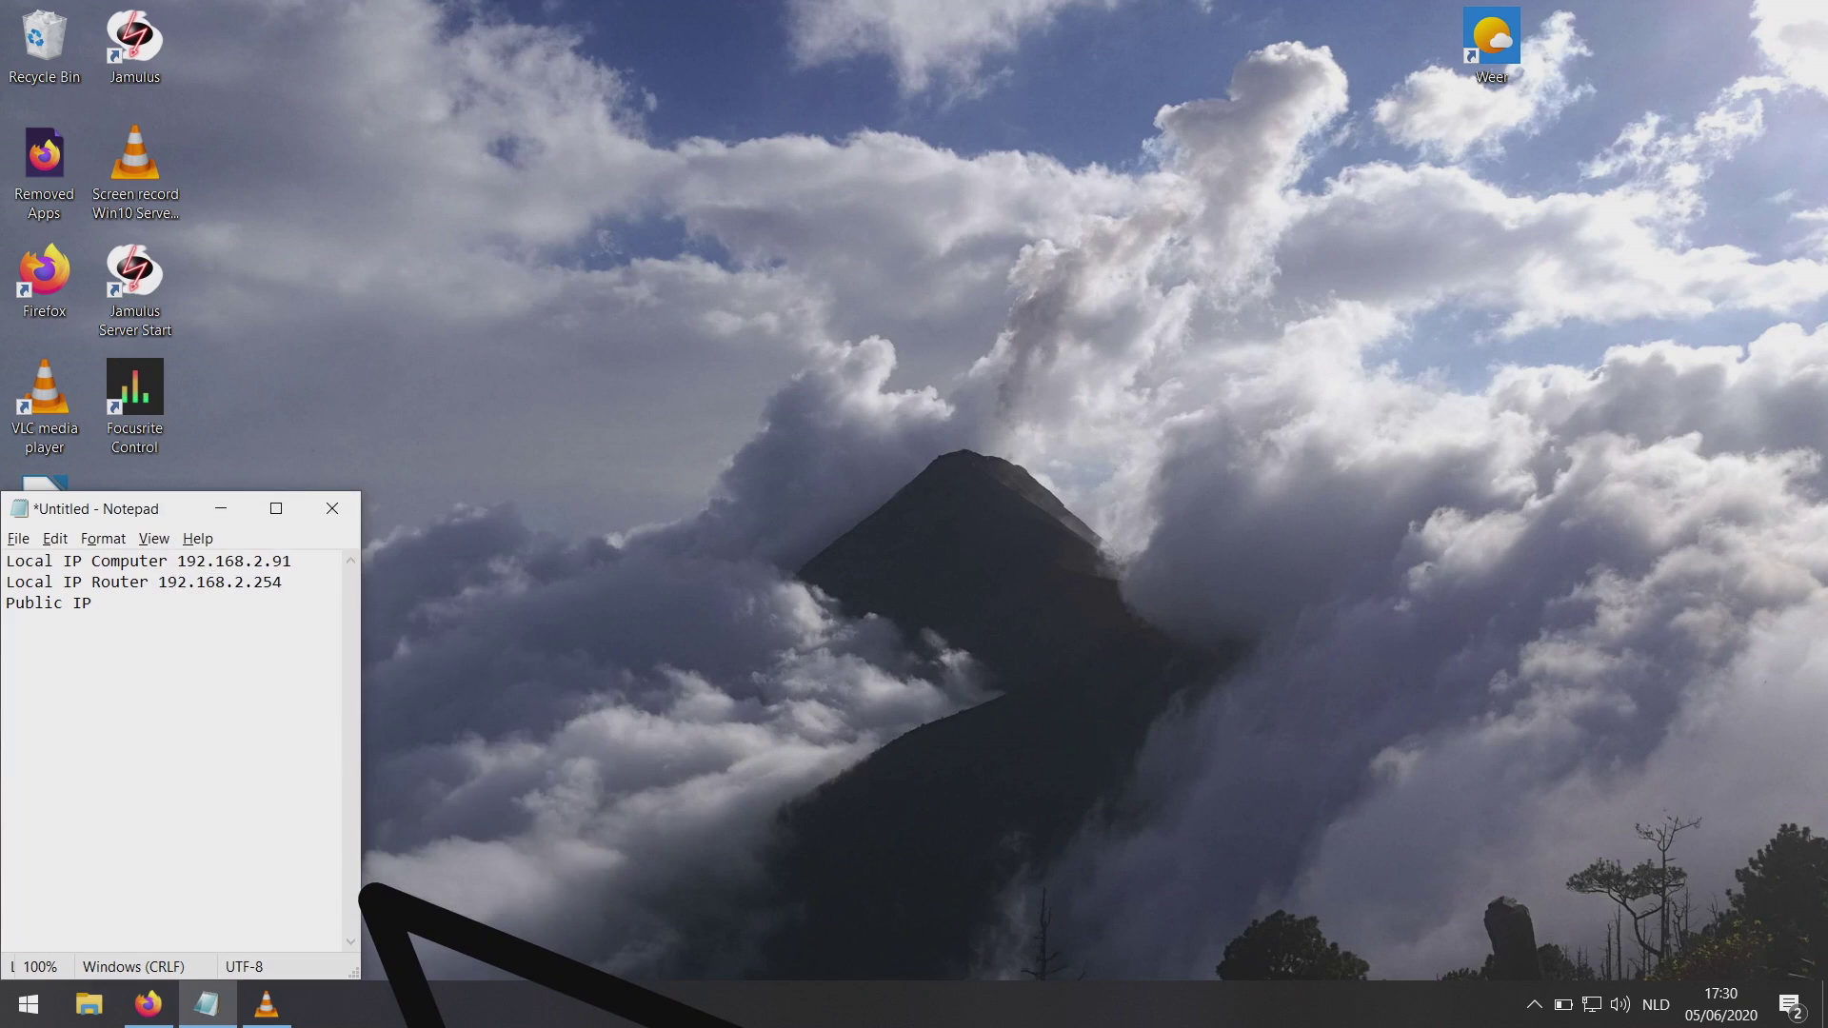
{"action": "left_click", "coordinate": [171, 286]}
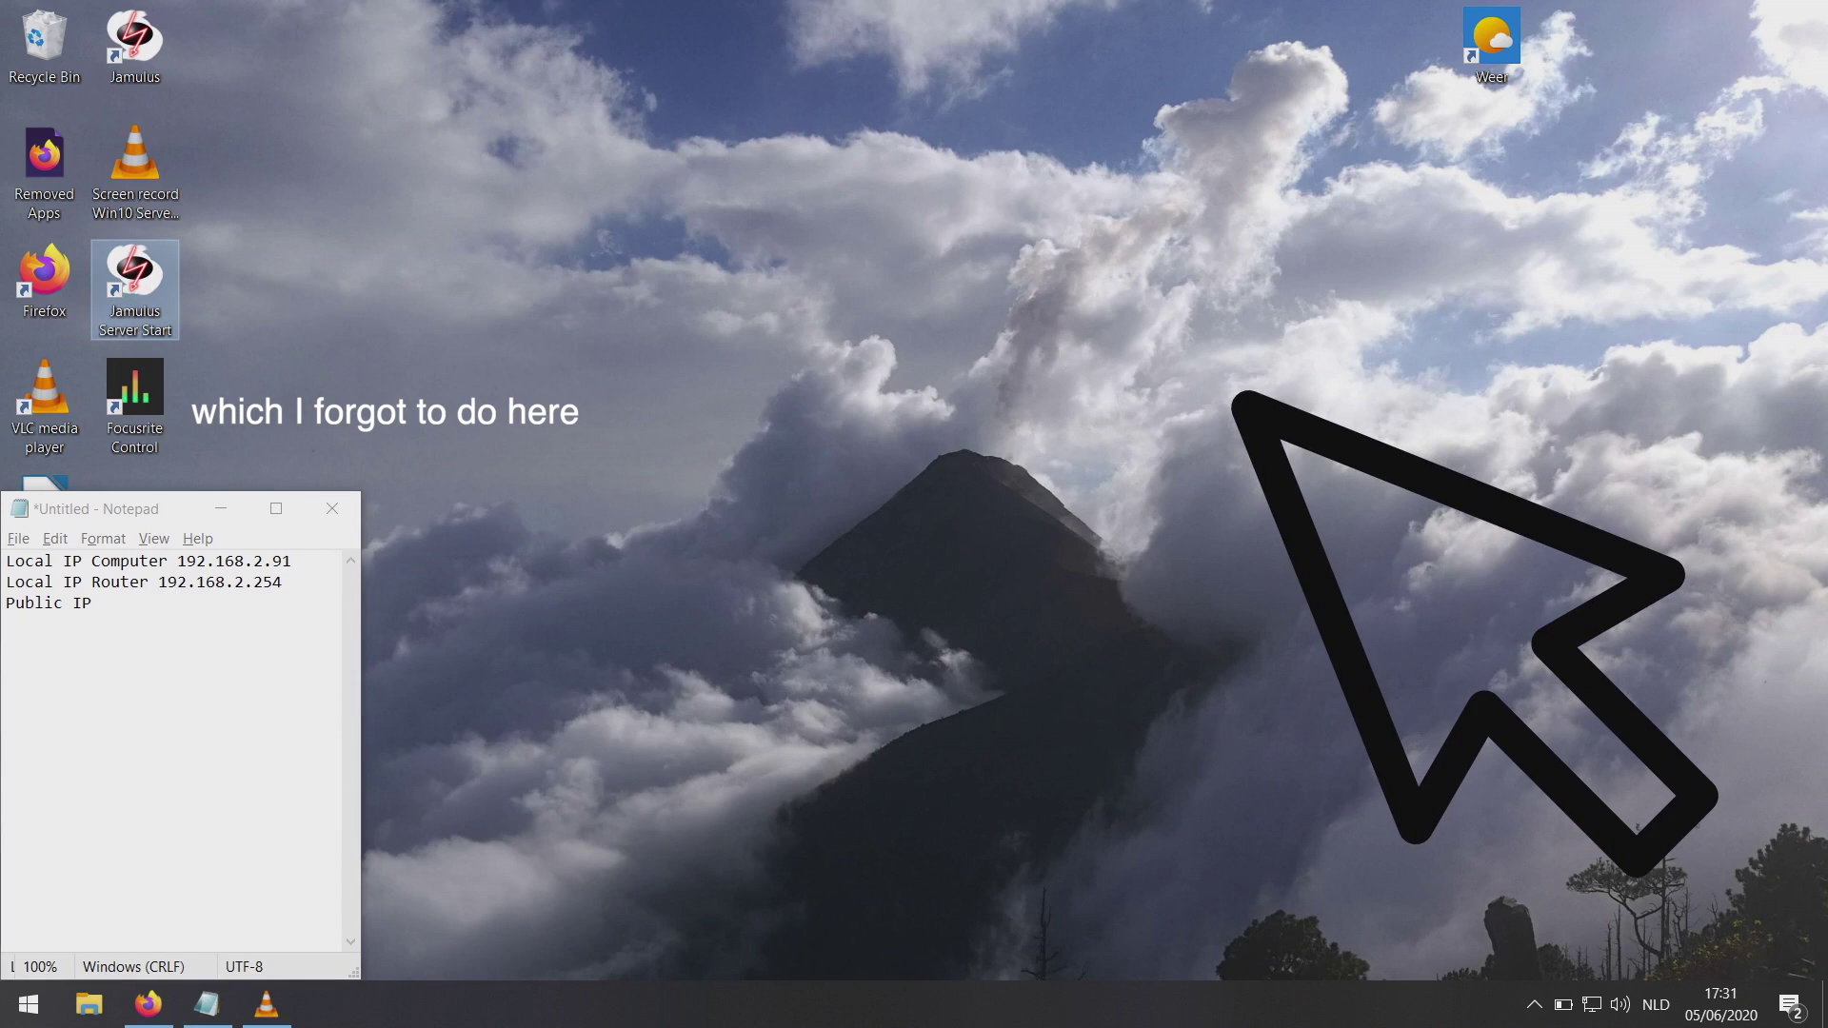
{"action": "key", "text": "Return"}
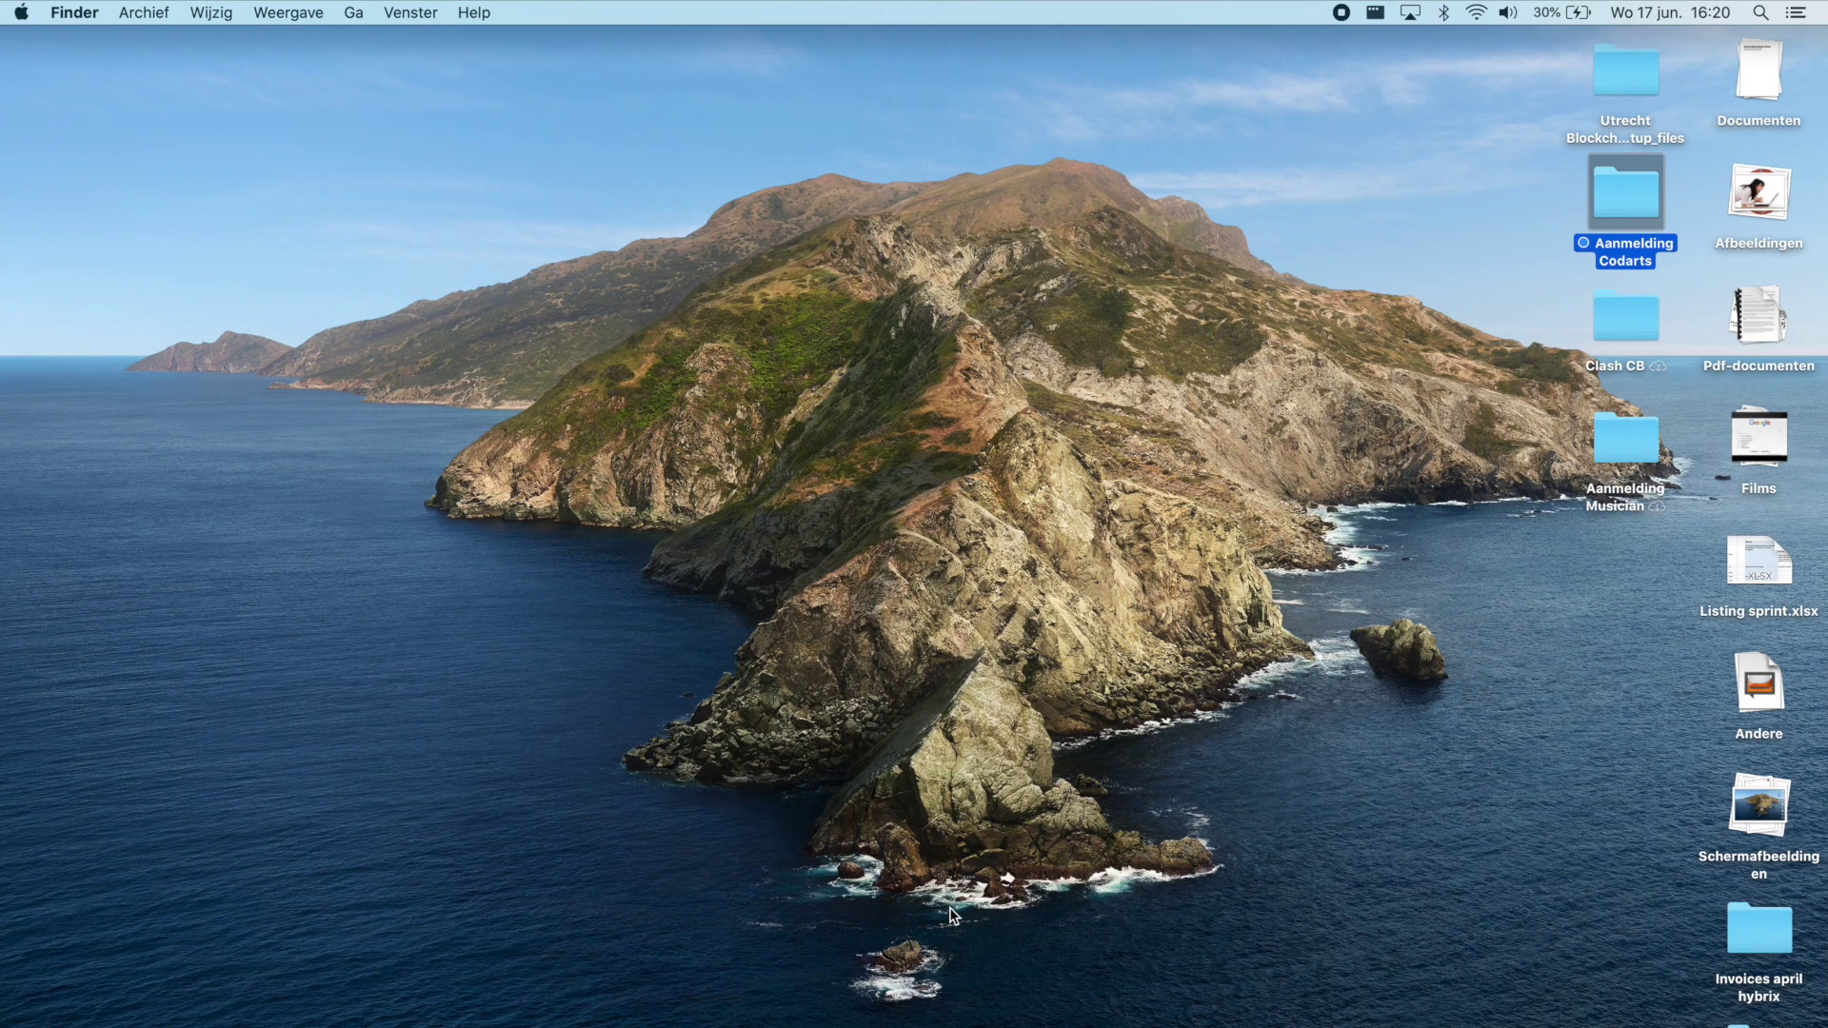
Launch Jamulus on the other Mac and connect to the private server at 86.91.230.123:22124
{"action": "key", "text": "super+space"}
{"action": "type", "text": "jamulus"}
{"action": "key", "text": "Return"}
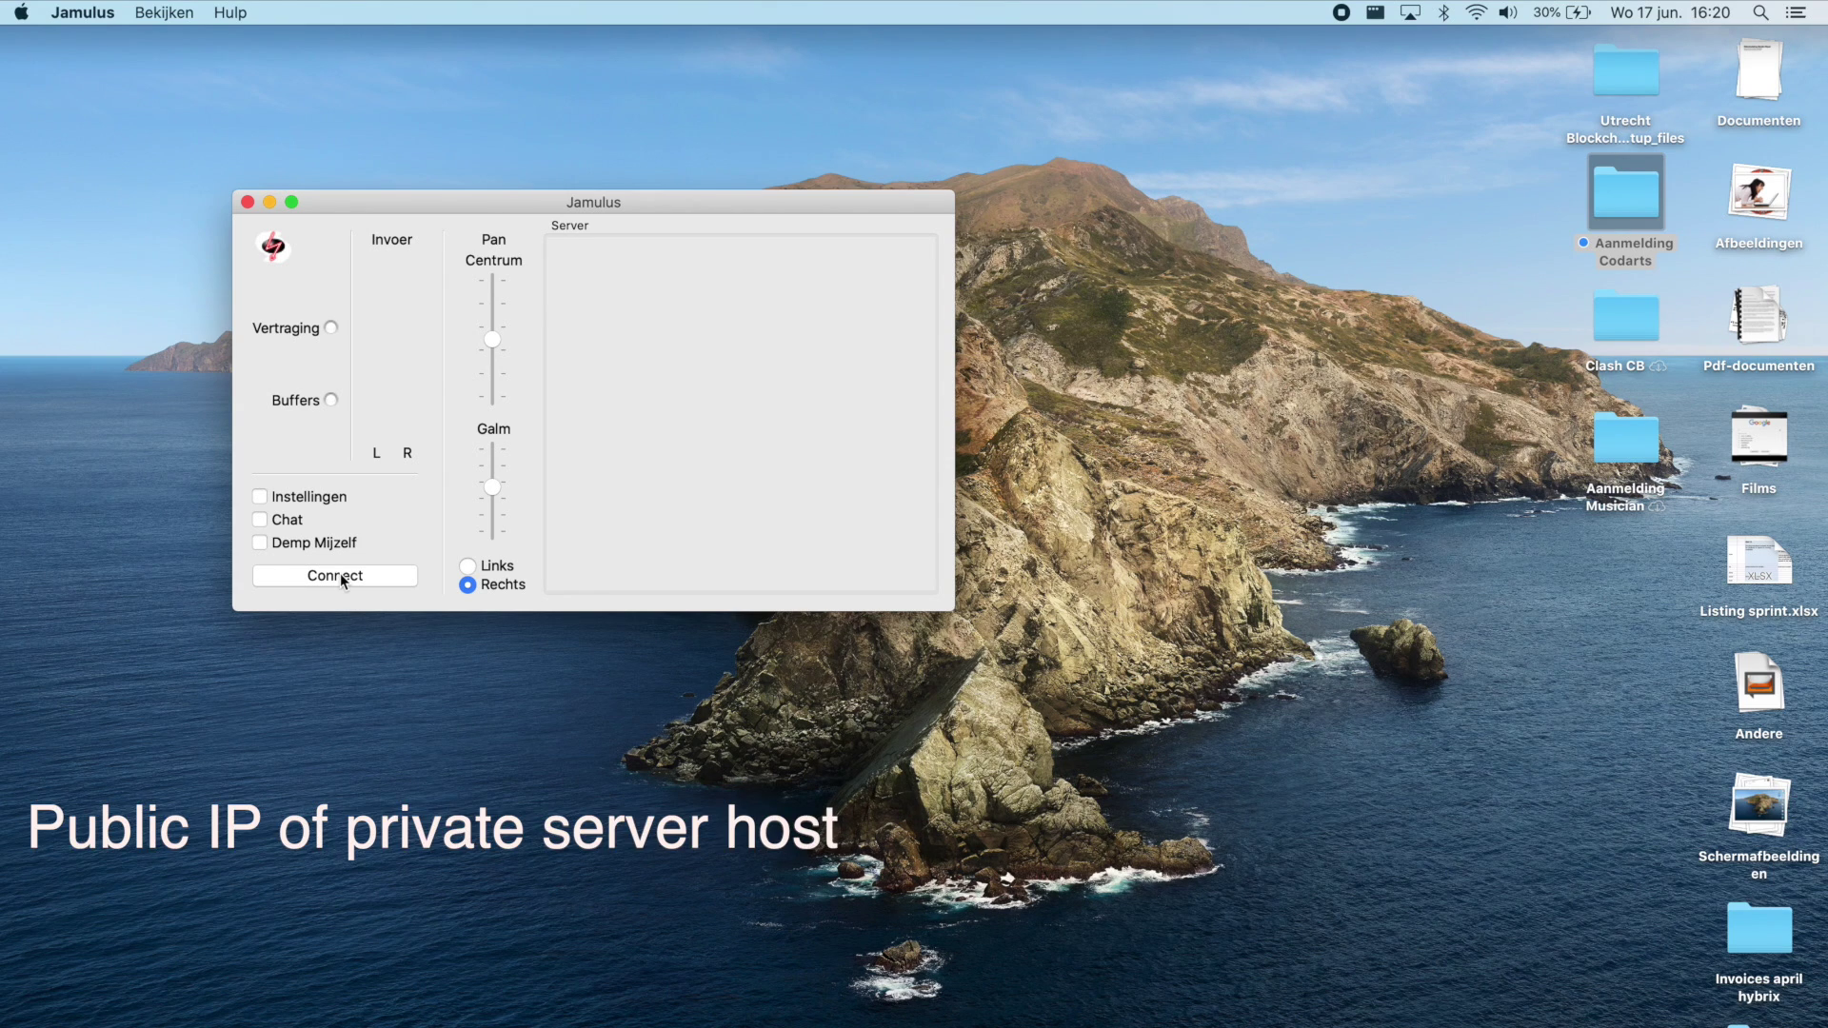
{"action": "left_click", "coordinate": [340, 573]}
{"action": "left_click", "coordinate": [1044, 444]}
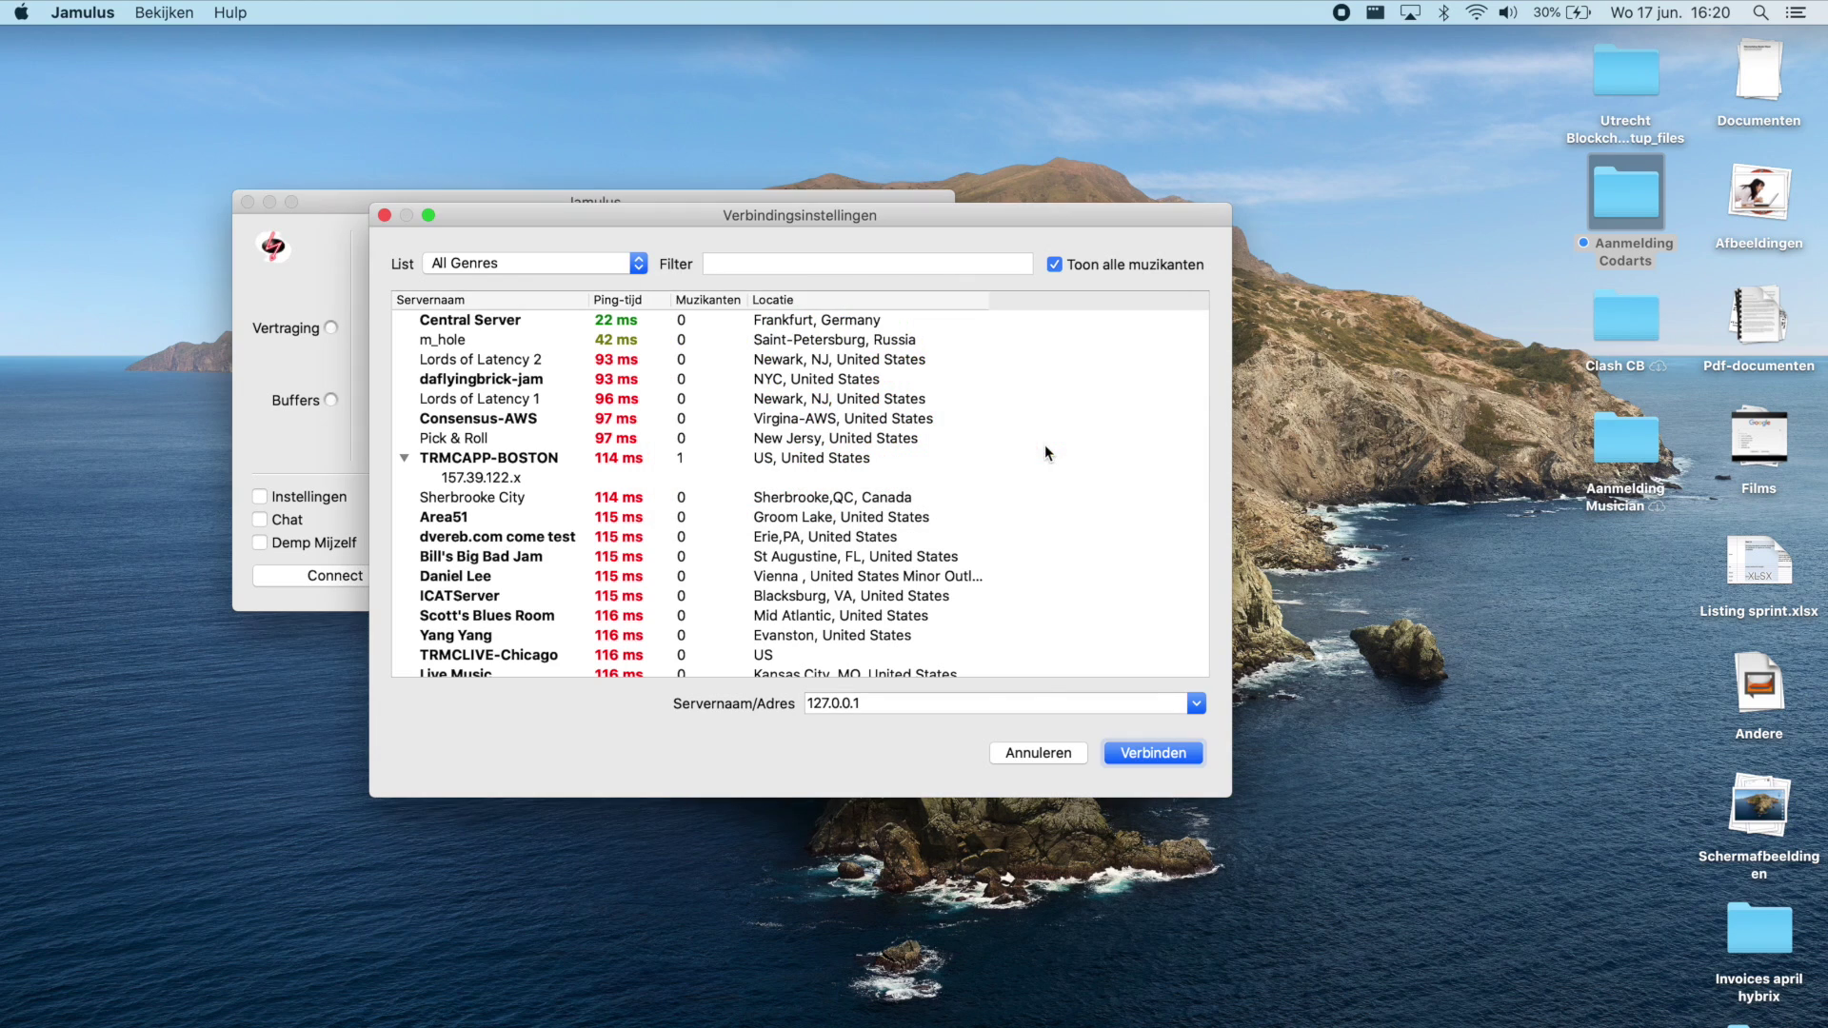
{"action": "key", "text": "BackSpace"}
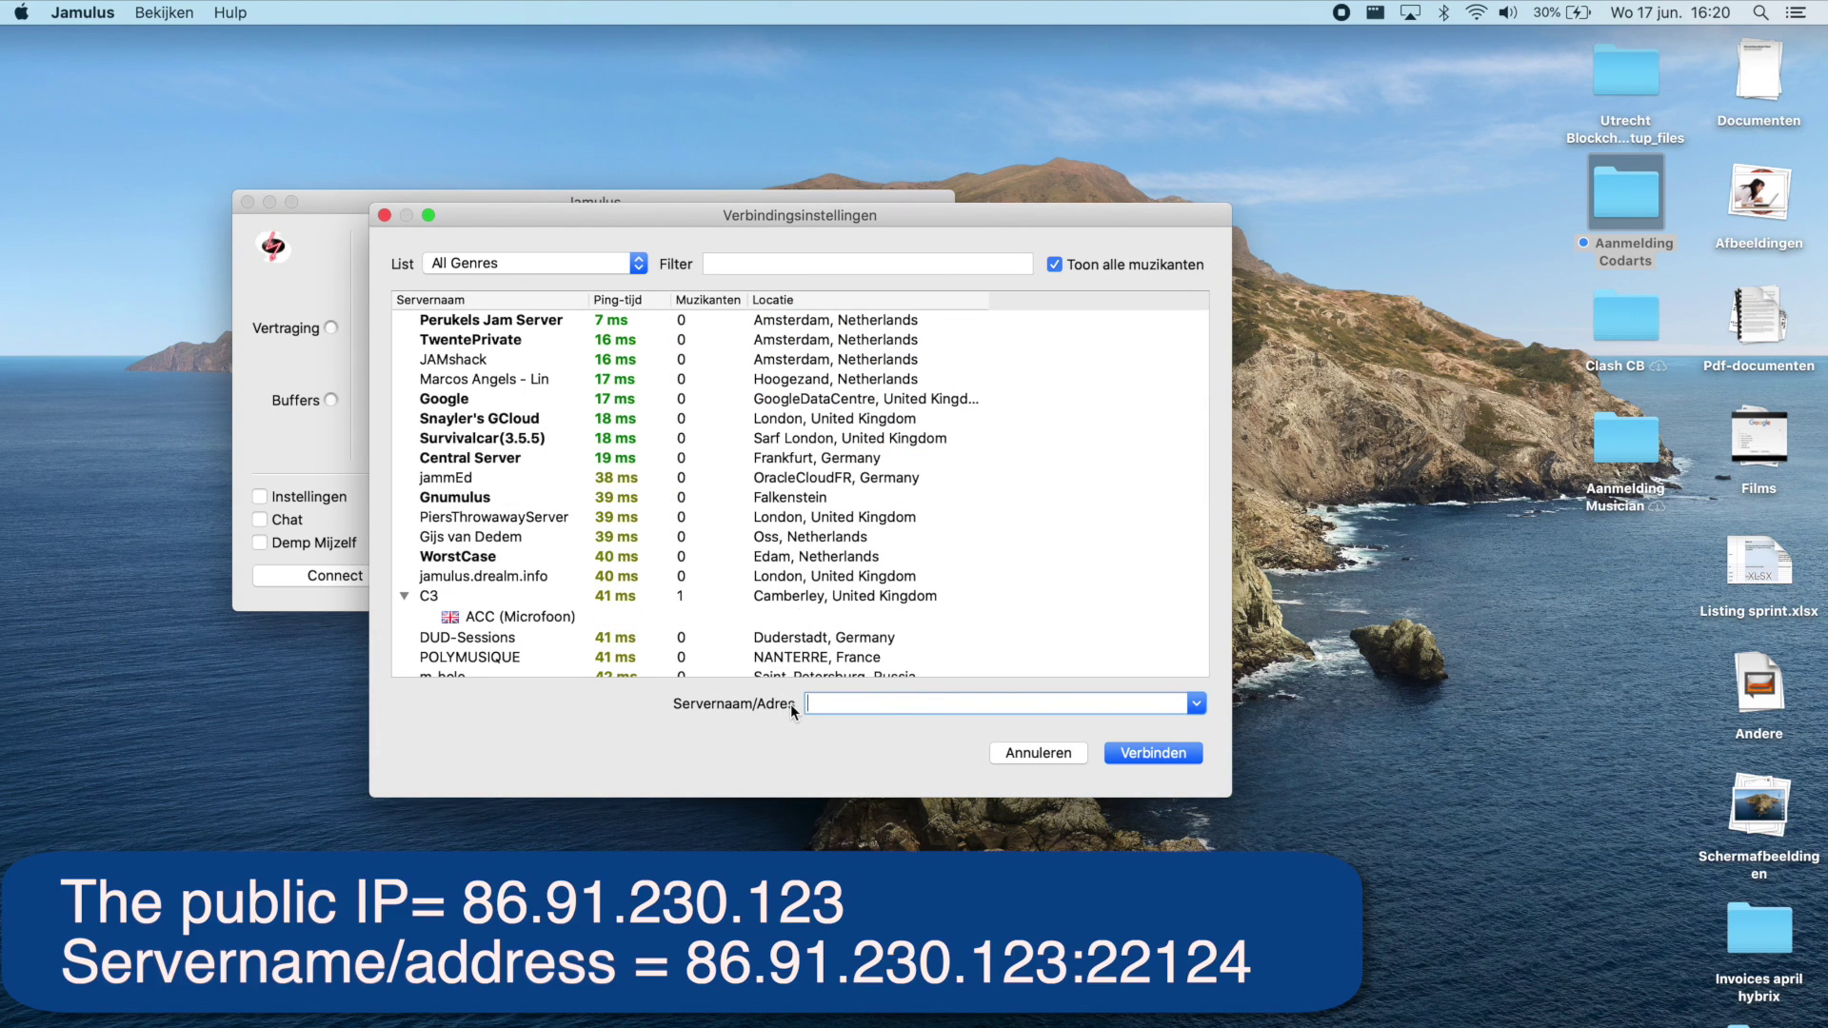
{"action": "type", "text": "86.91.230.123:22124"}
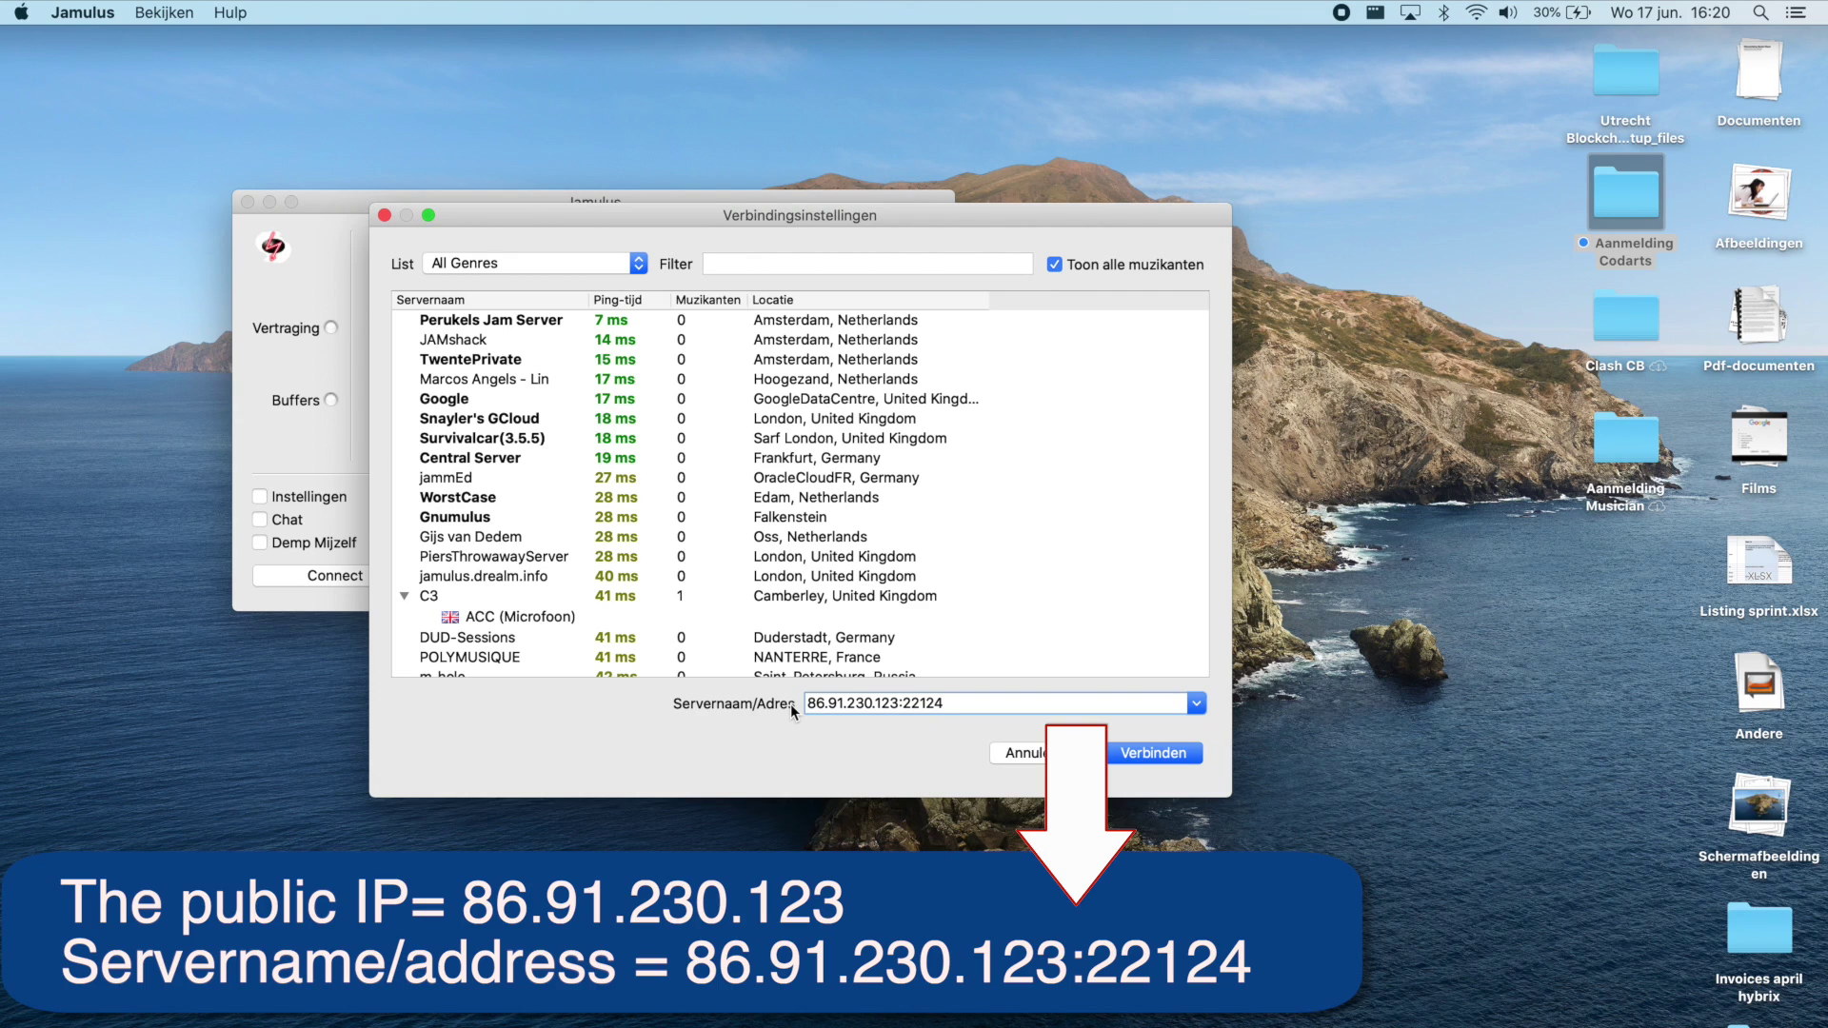
{"action": "left_click", "coordinate": [1127, 754]}
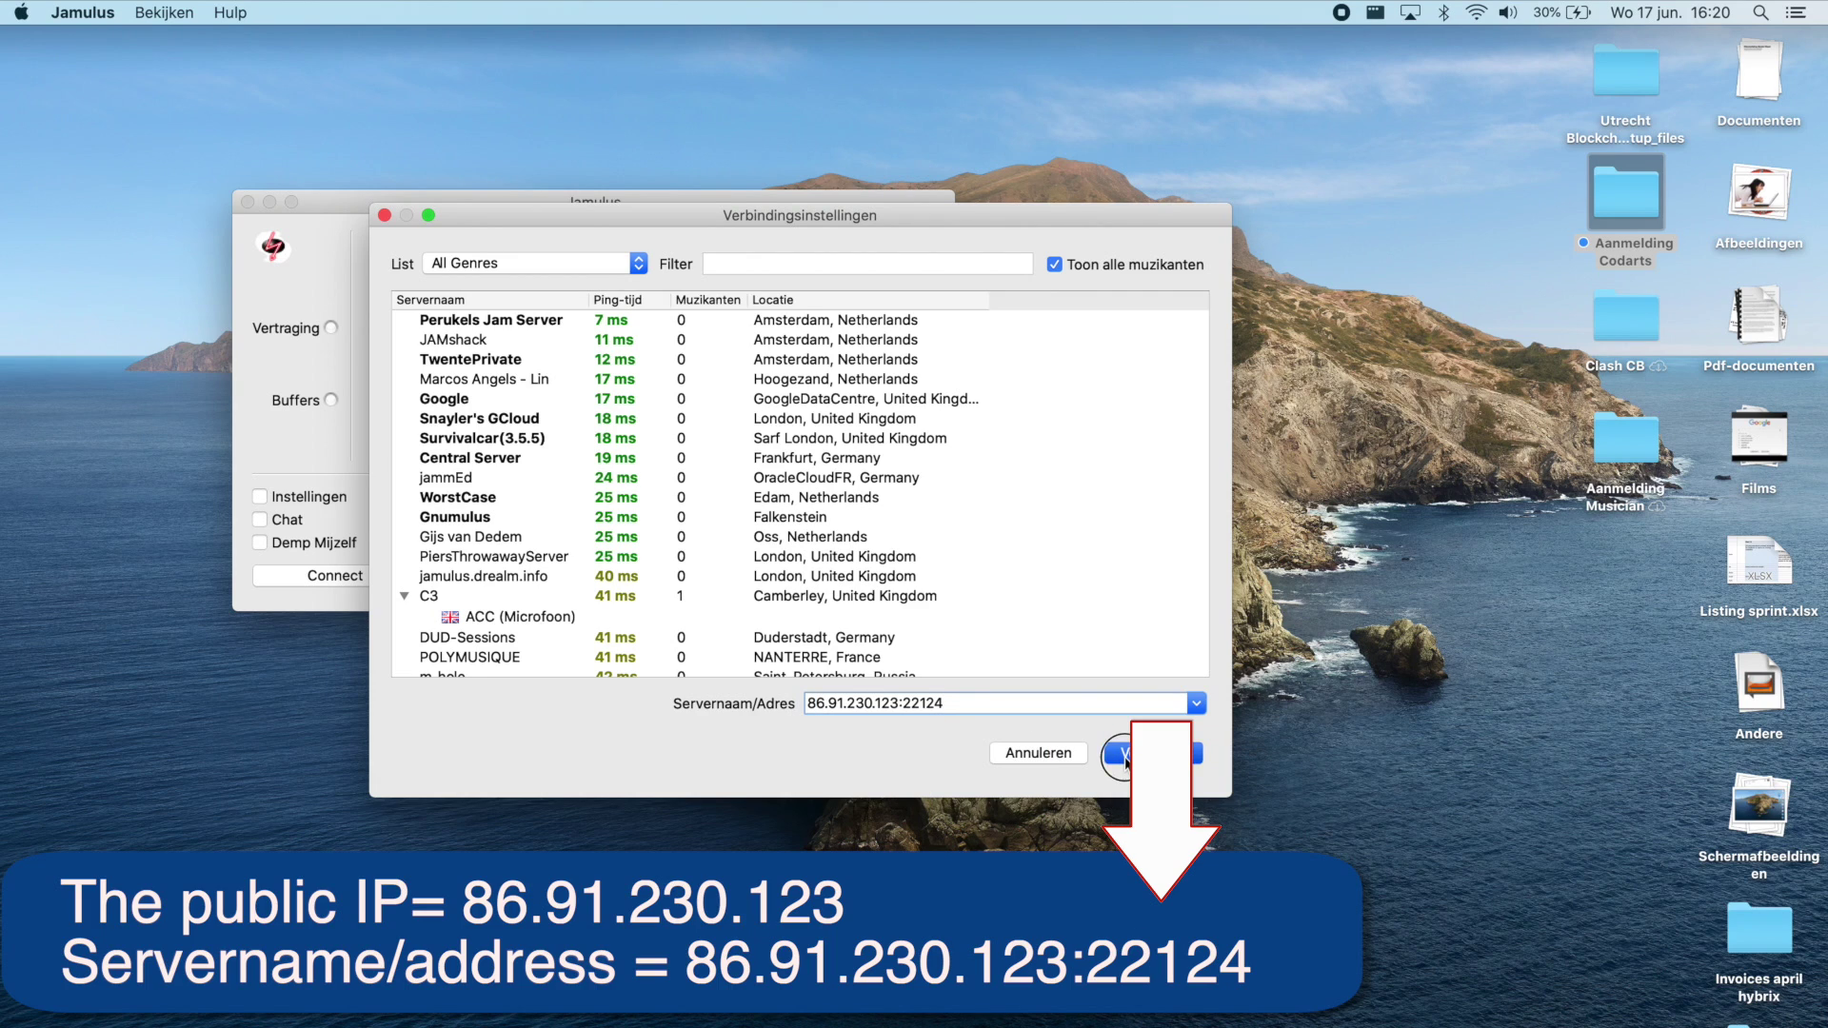